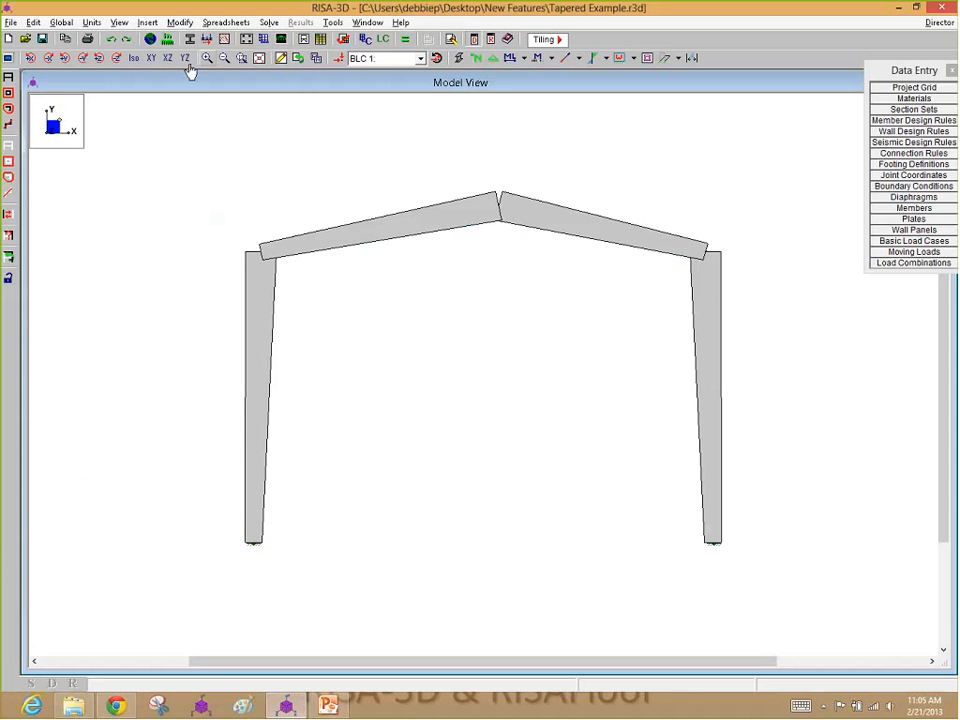
Review the available hot-rolled steel design codes in the global parameters without changing the current selection
click(152, 39)
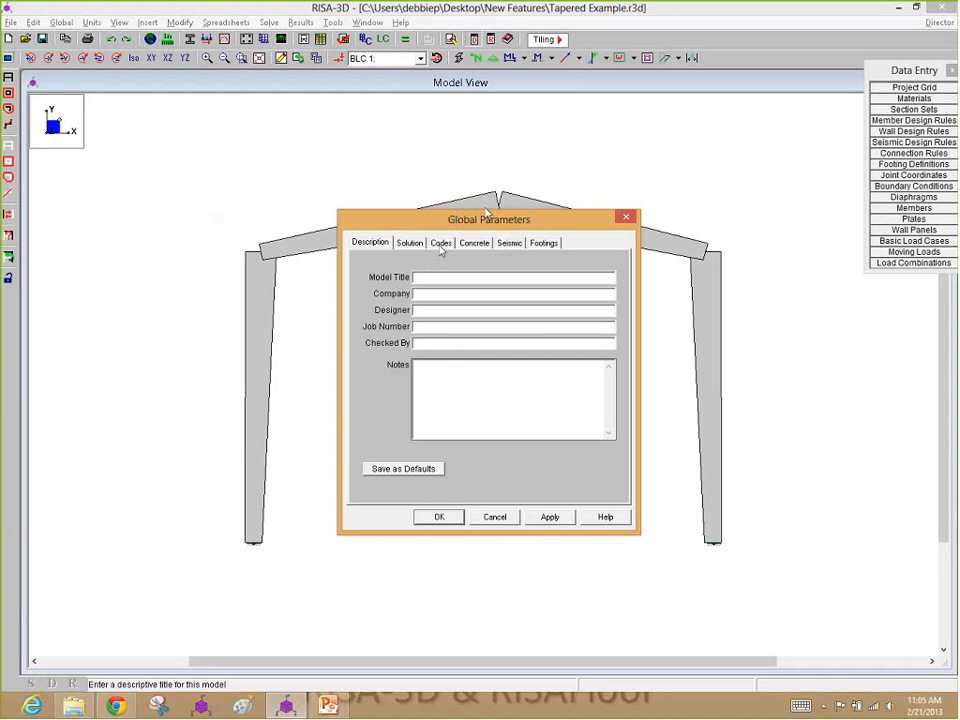
click(441, 243)
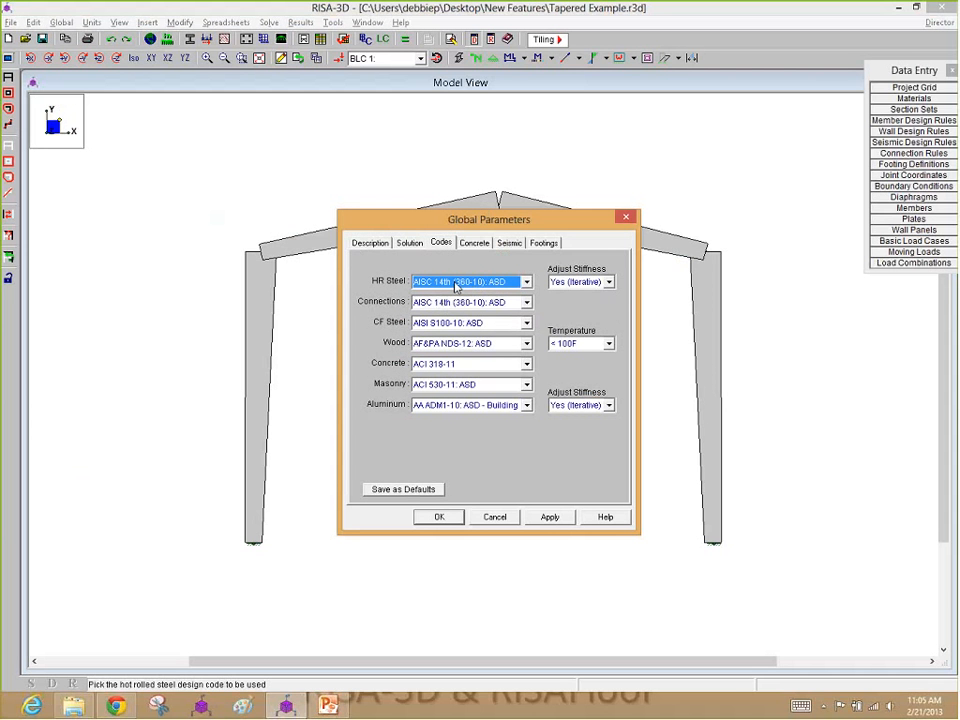
click(456, 286)
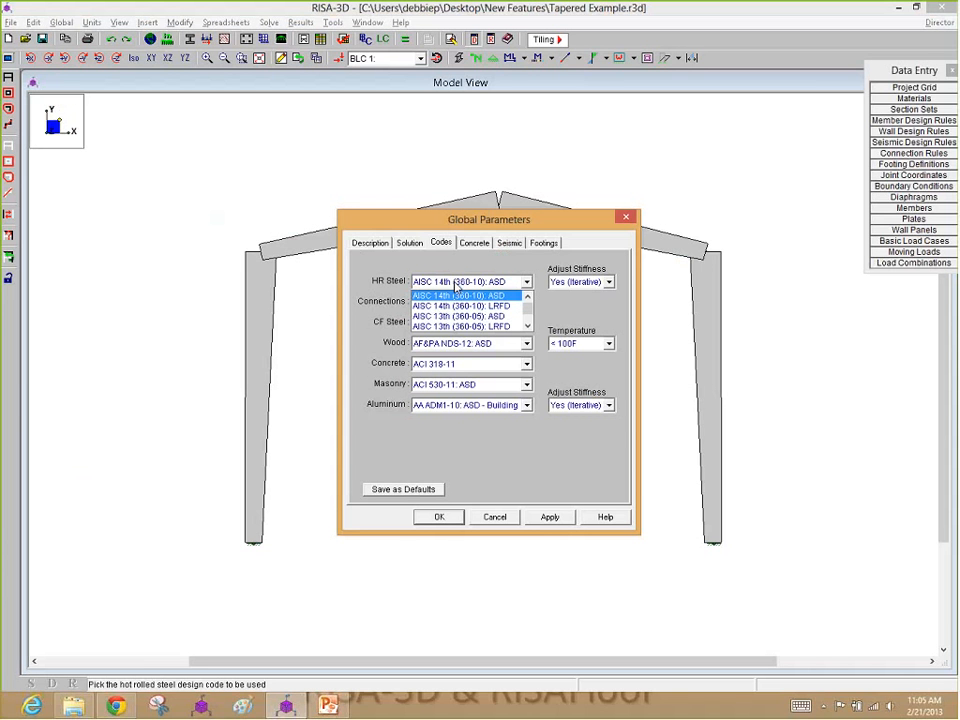
click(456, 286)
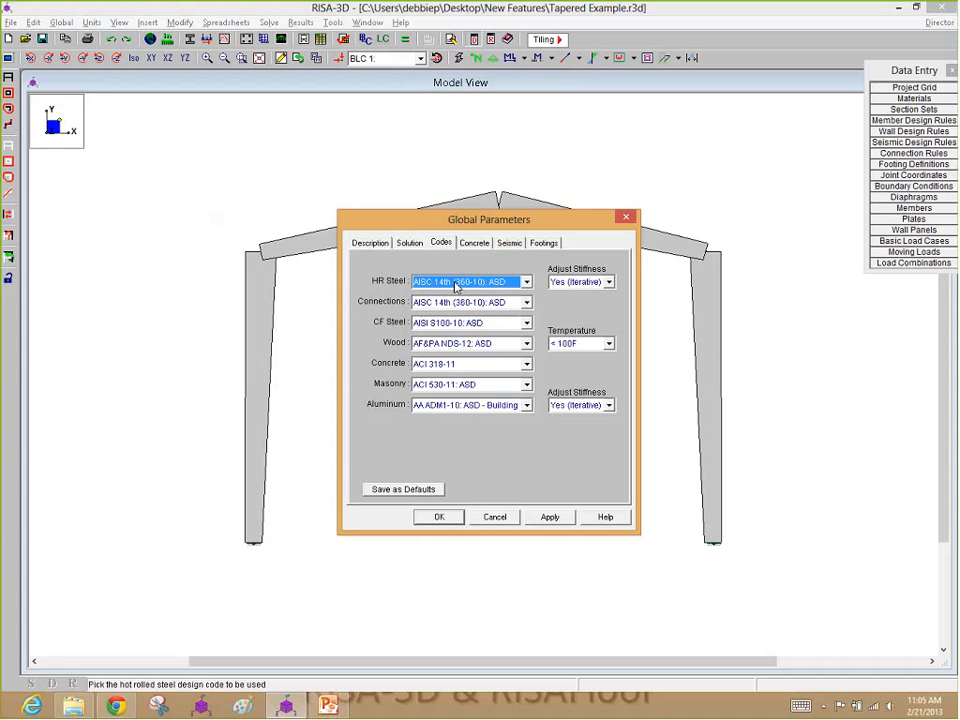
click(493, 517)
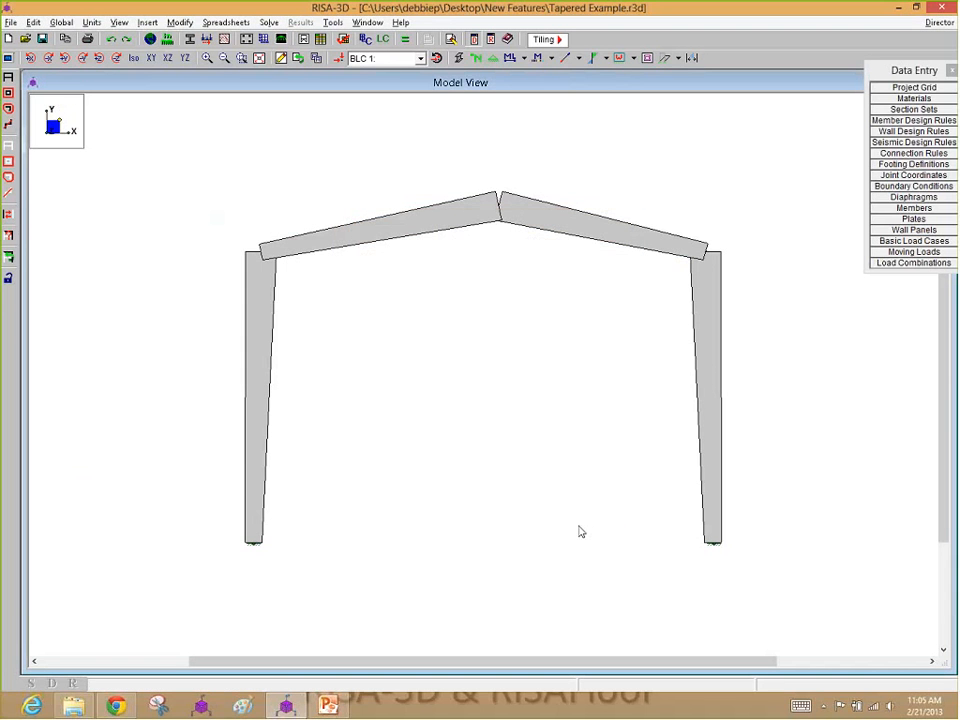
Display the BLC 1 loads on the frame and solve single load combination 1
click(405, 40)
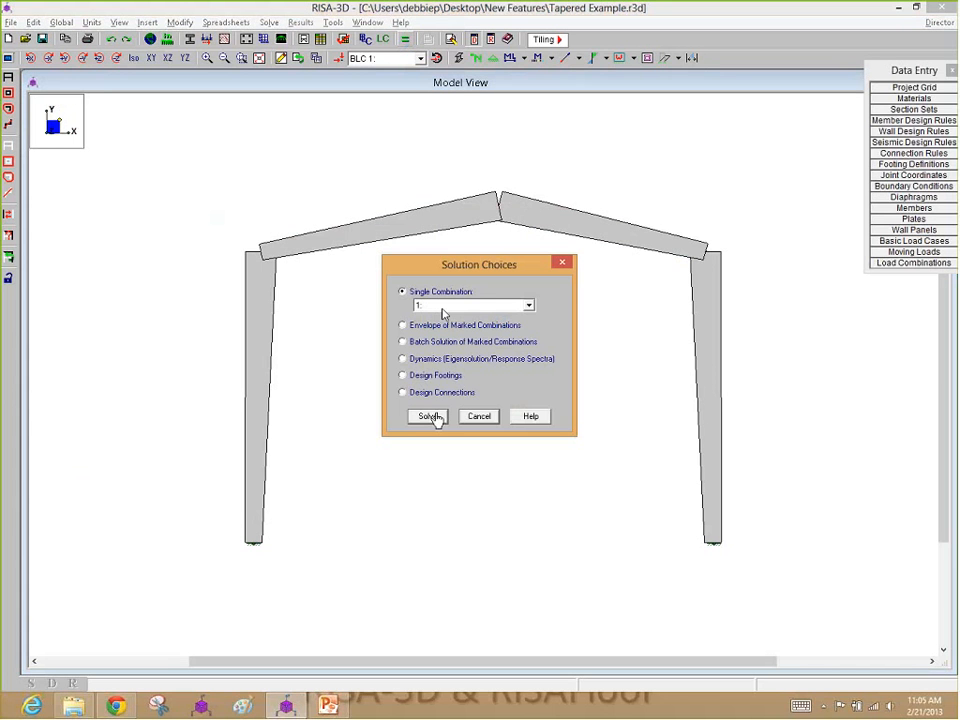
click(490, 416)
click(342, 59)
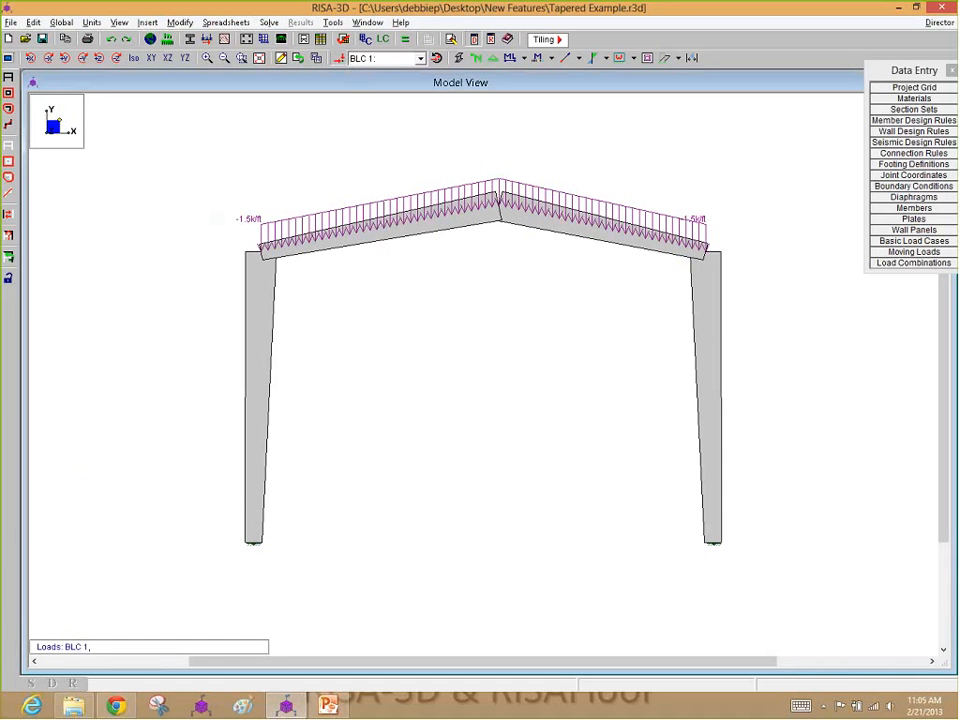
click(405, 39)
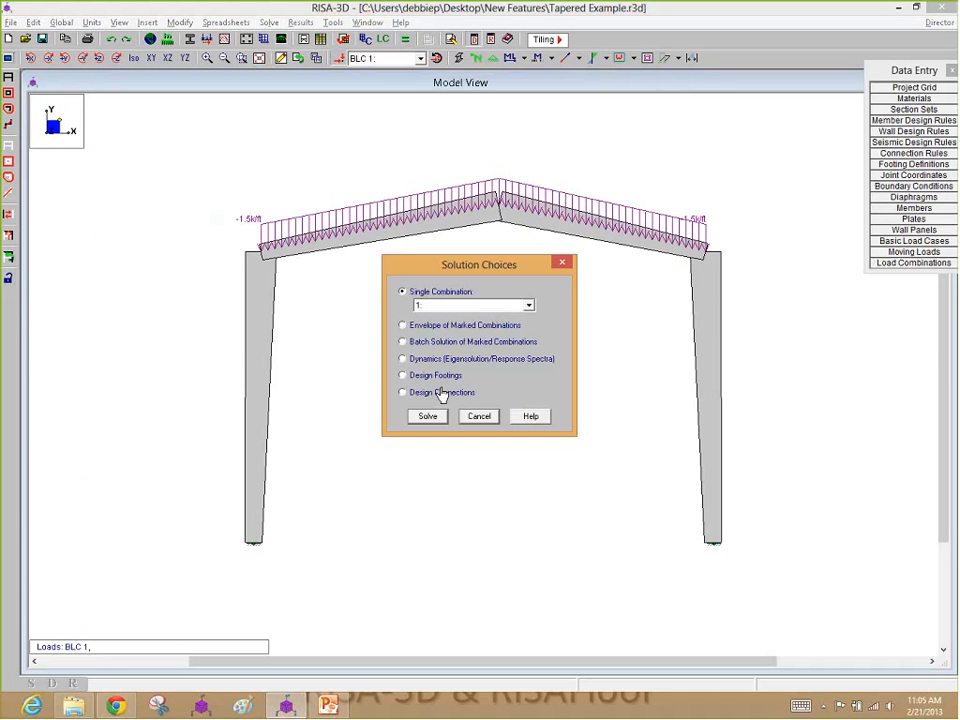
click(428, 418)
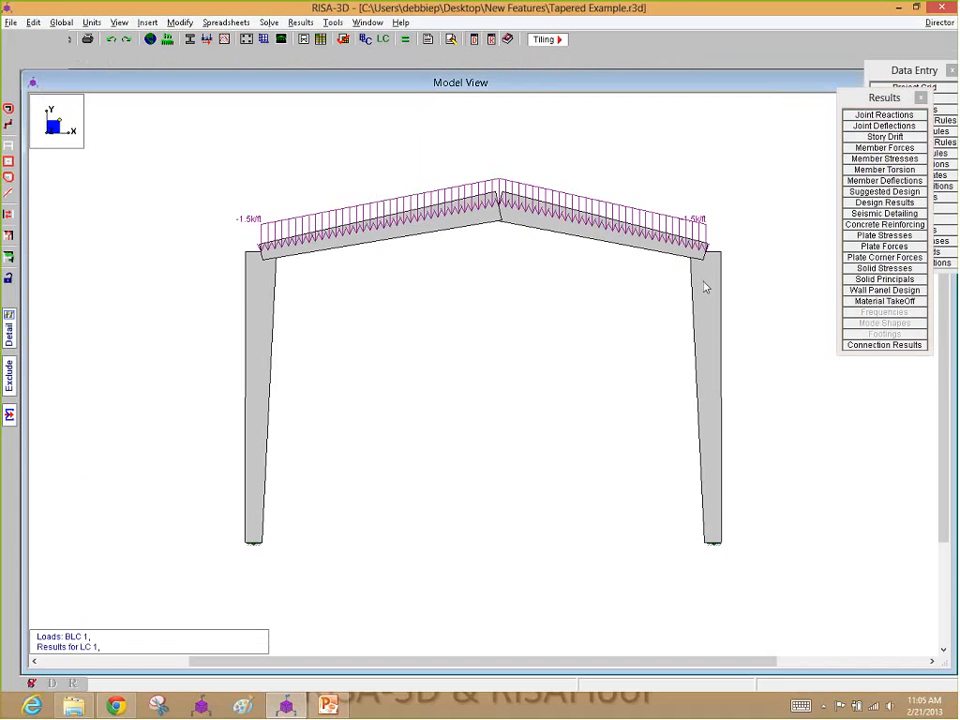
Open the detail report for the left tapered column and enlarge it to show the AISC code check results
click(9, 330)
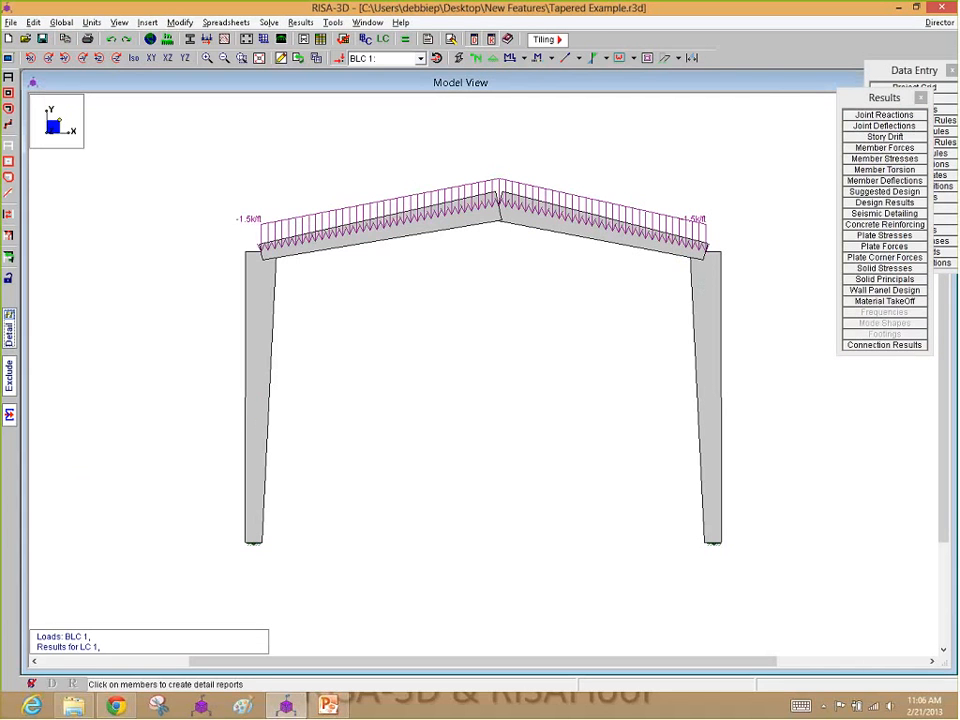
click(259, 407)
drag(244, 106, 219, 74)
drag(325, 376, 325, 627)
drag(487, 317, 489, 425)
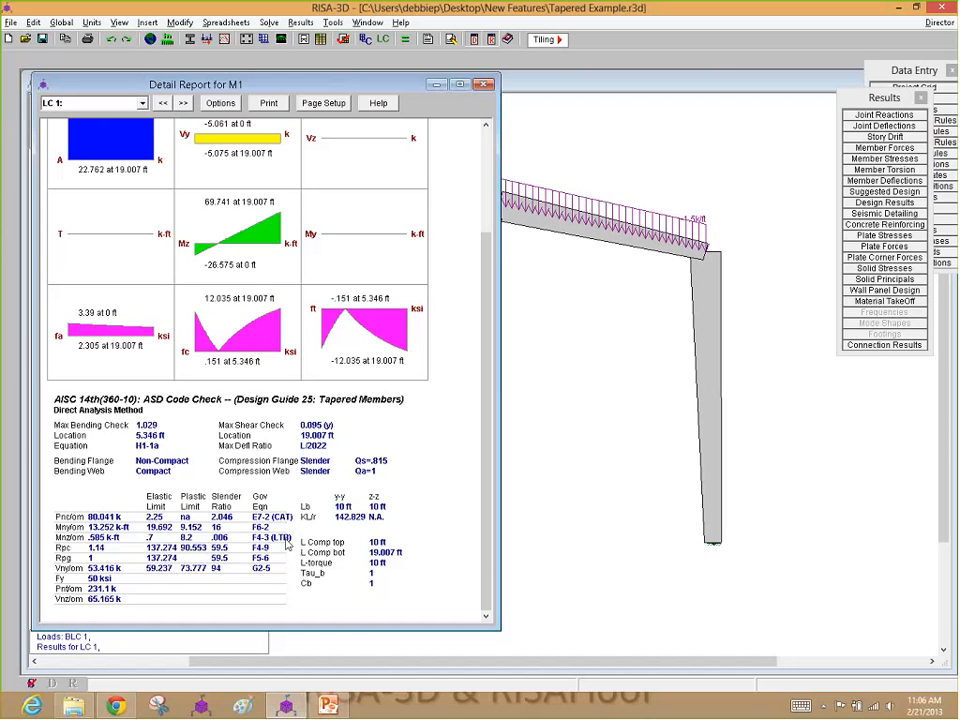
Open the help for the member detail report and go to the Hot-Rolled Design Results topic
click(382, 105)
drag(272, 35, 544, 43)
scroll(418, 200, down, 2)
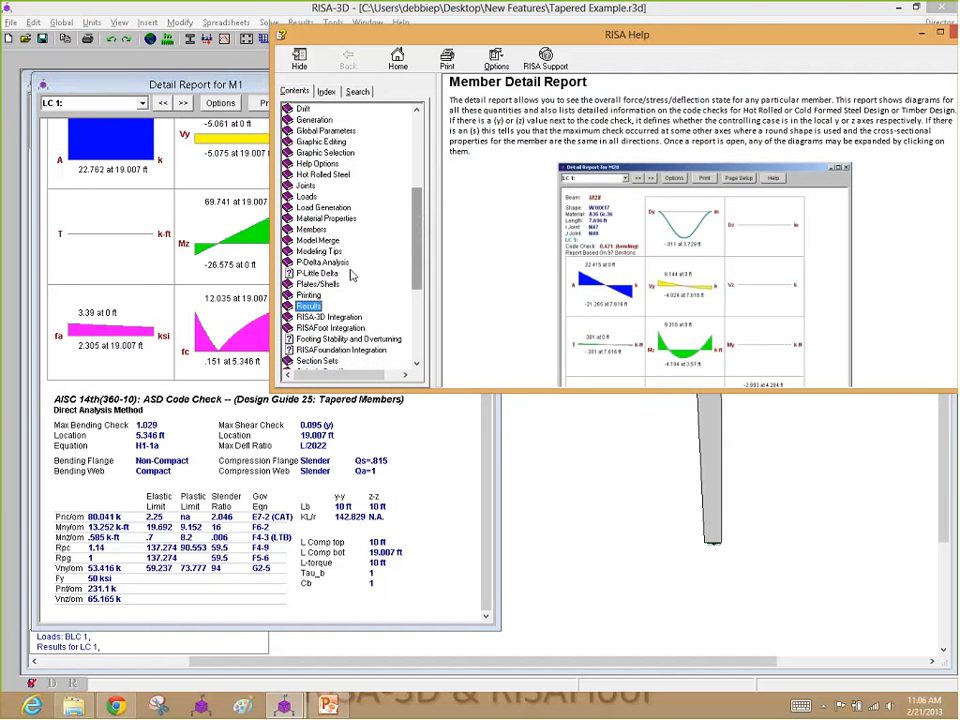
click(310, 306)
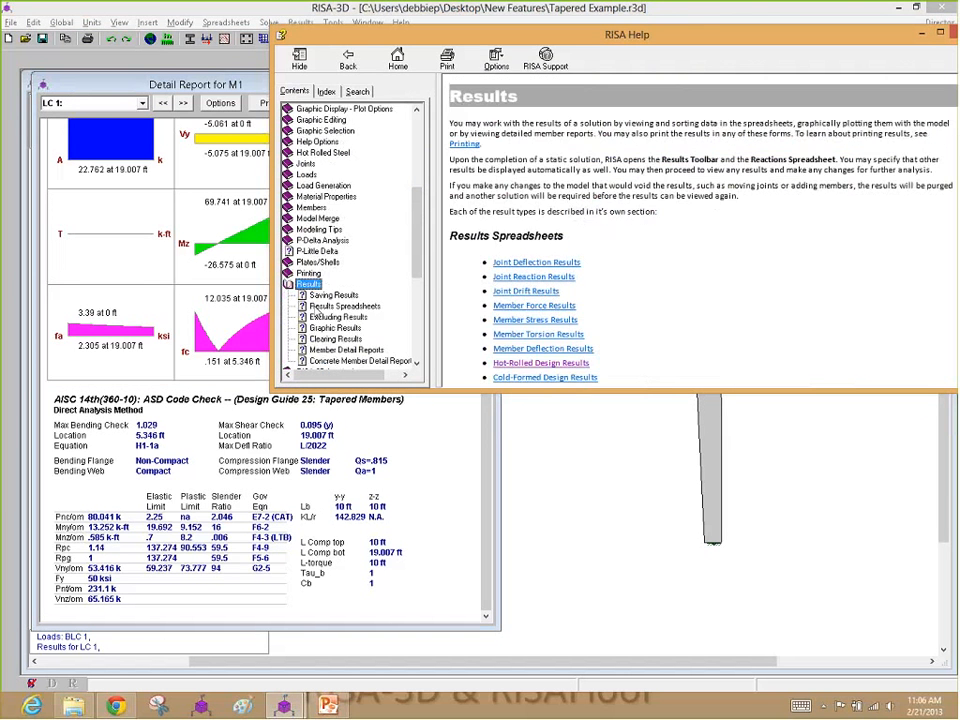
click(527, 368)
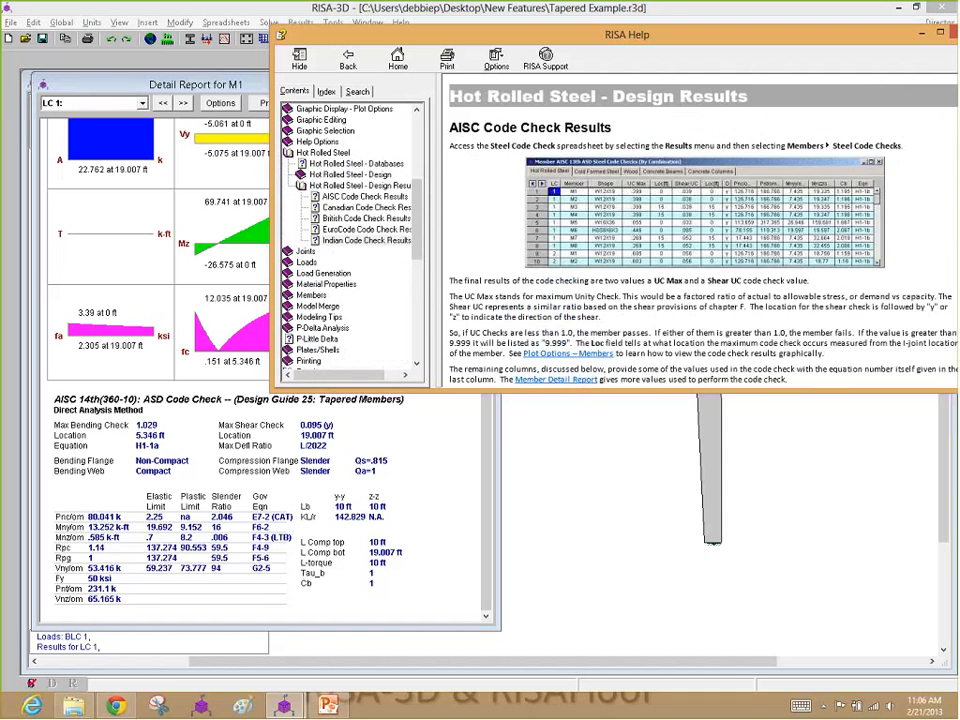
Find the Tapered Member Results section in the help topic and fit the help window beside the detail report
scroll(648, 333, down, 15)
scroll(648, 333, down, 15)
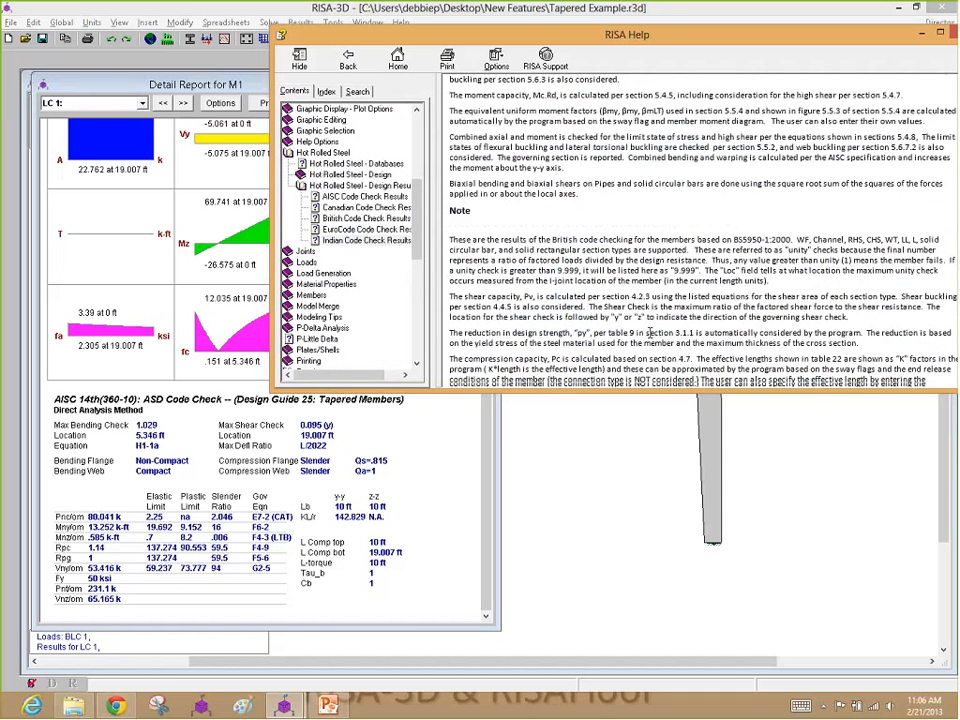
scroll(648, 342, up, 1)
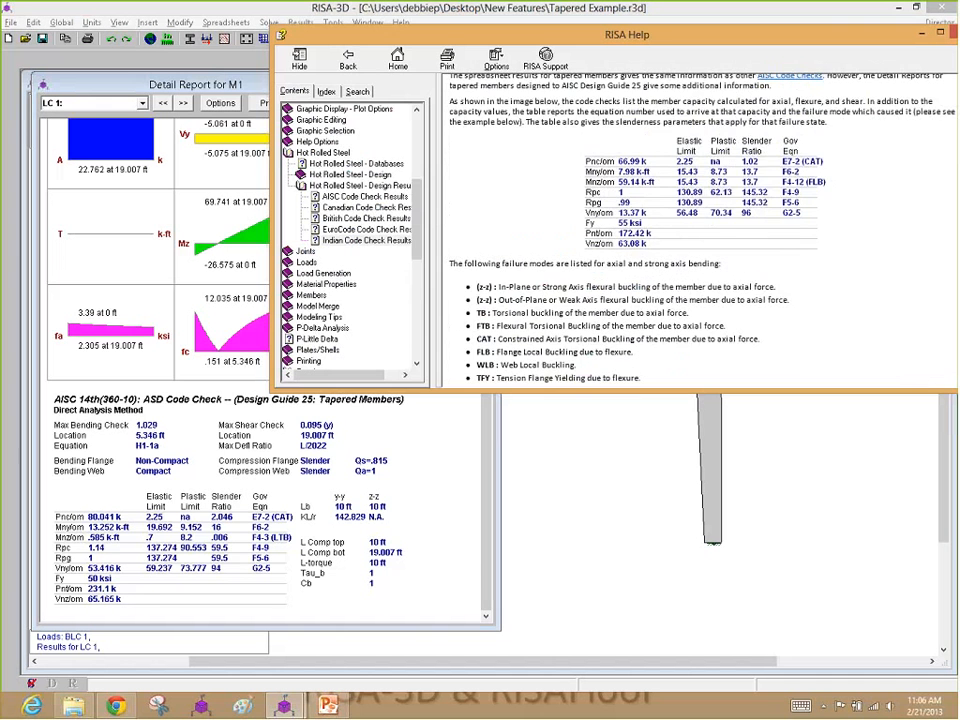
drag(634, 389, 645, 534)
scroll(650, 475, up, 1)
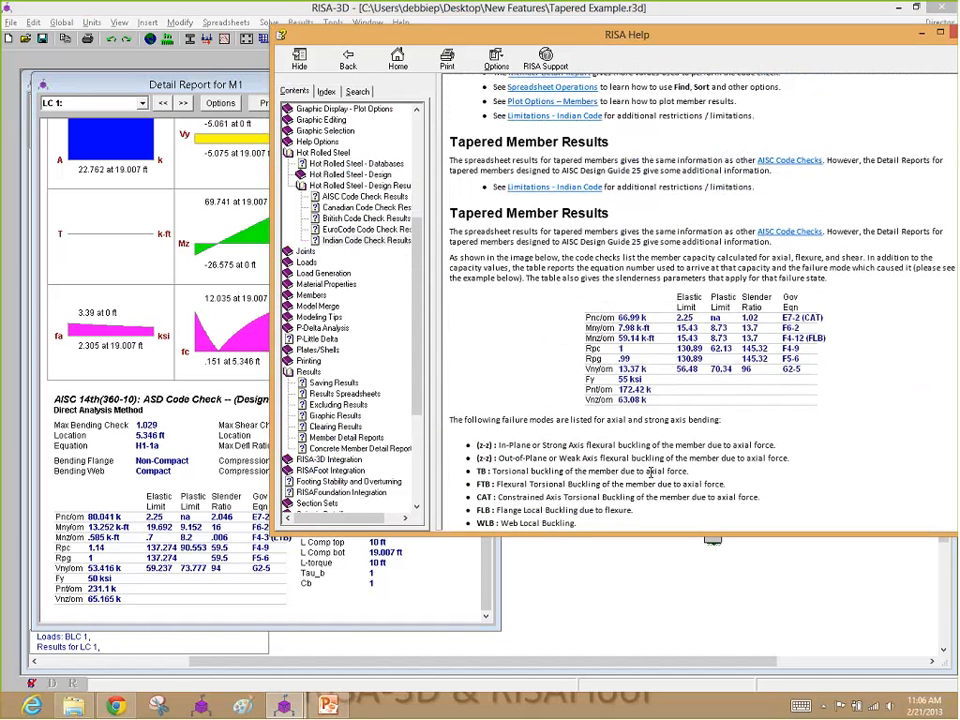
scroll(654, 461, down, 1)
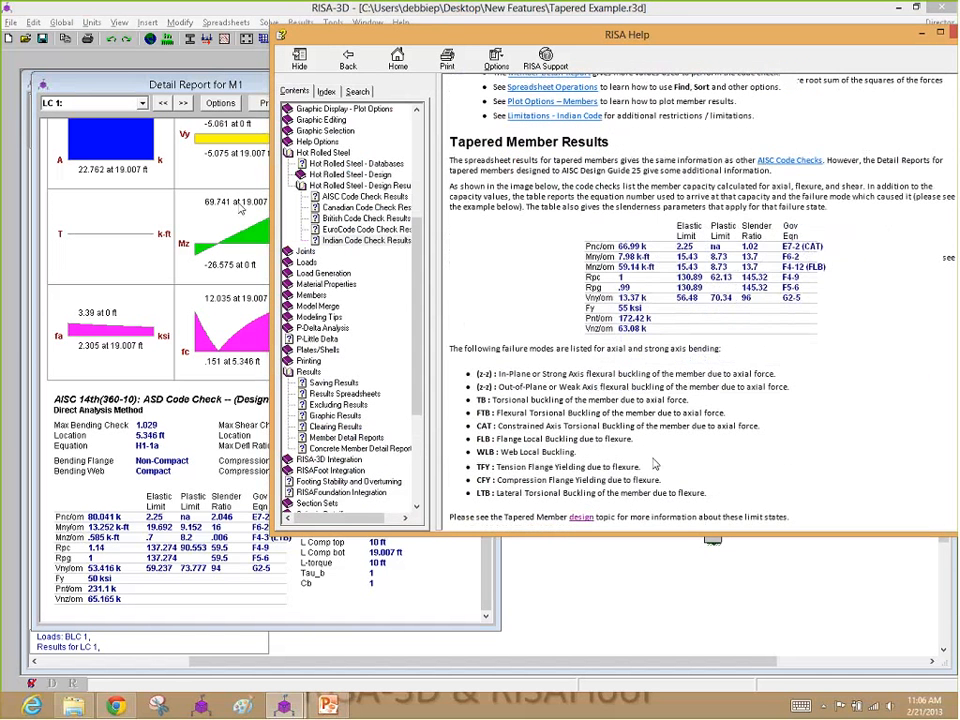
drag(276, 225, 432, 225)
scroll(688, 408, down, 5)
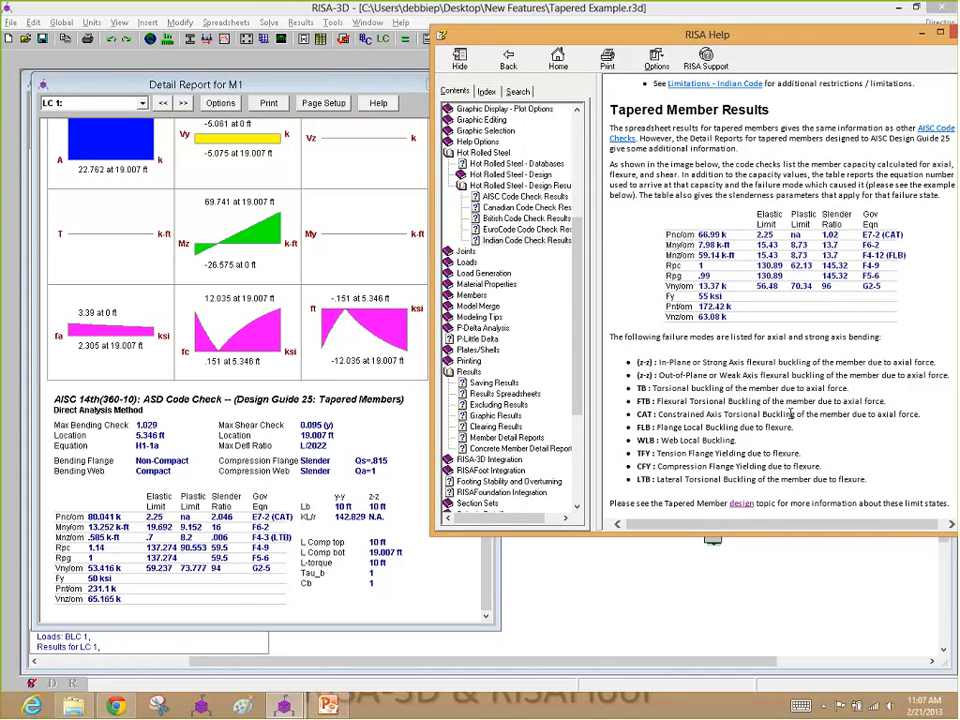
Highlight the CAT and LTB failure mode definitions in the Tapered Member Results help
drag(877, 414, 636, 414)
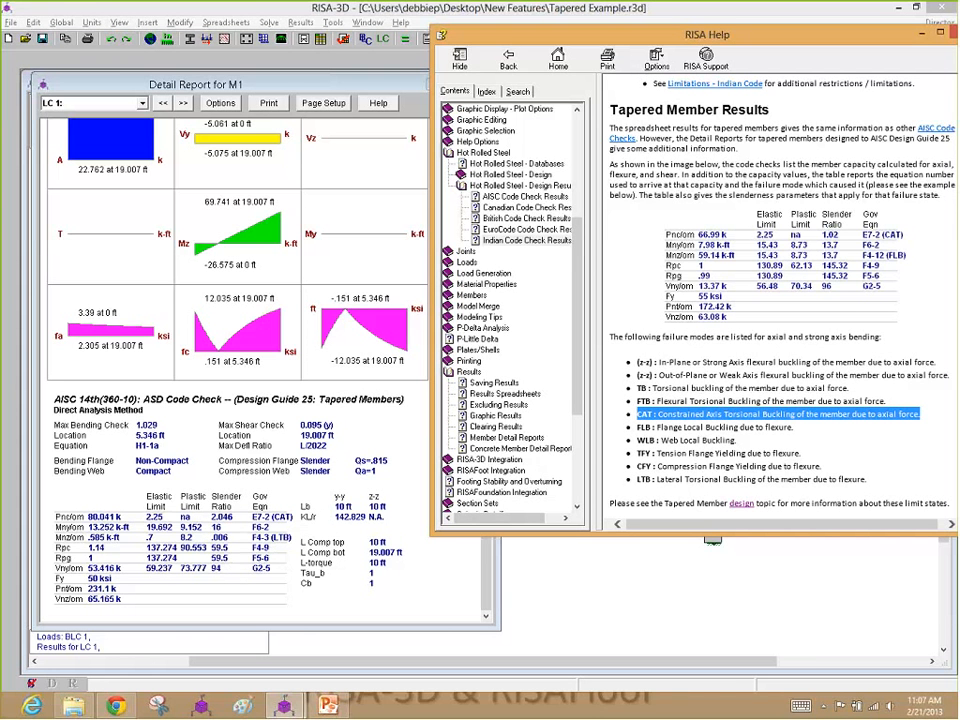
click(668, 463)
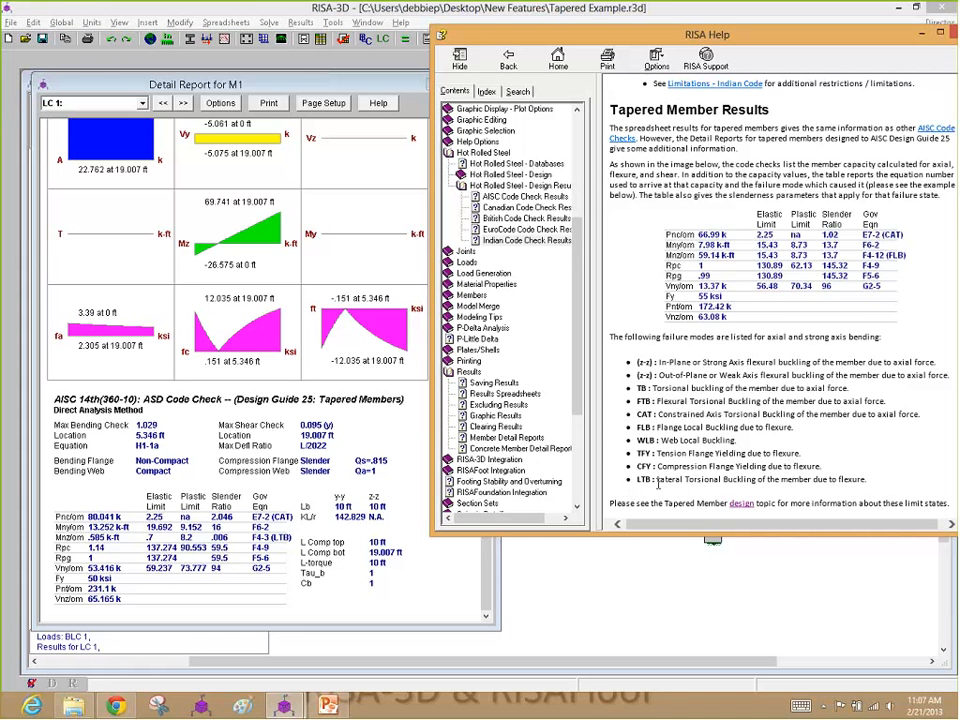
drag(866, 482, 638, 480)
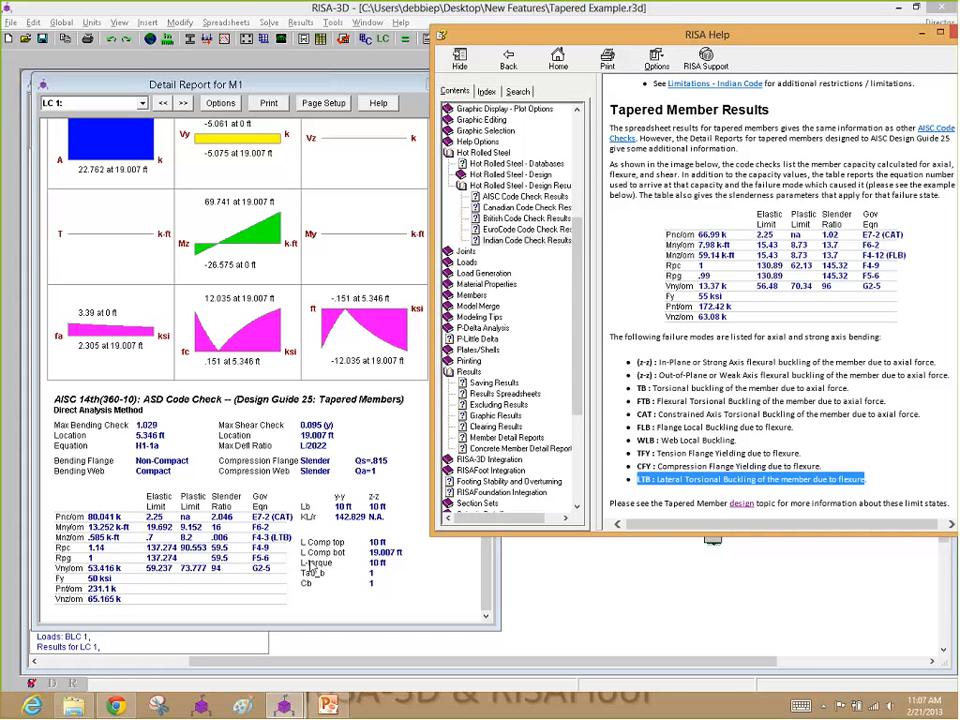
Open the linked tapered member design topic and highlight "Axis Torsional Buckling" in the CAT design check
click(743, 512)
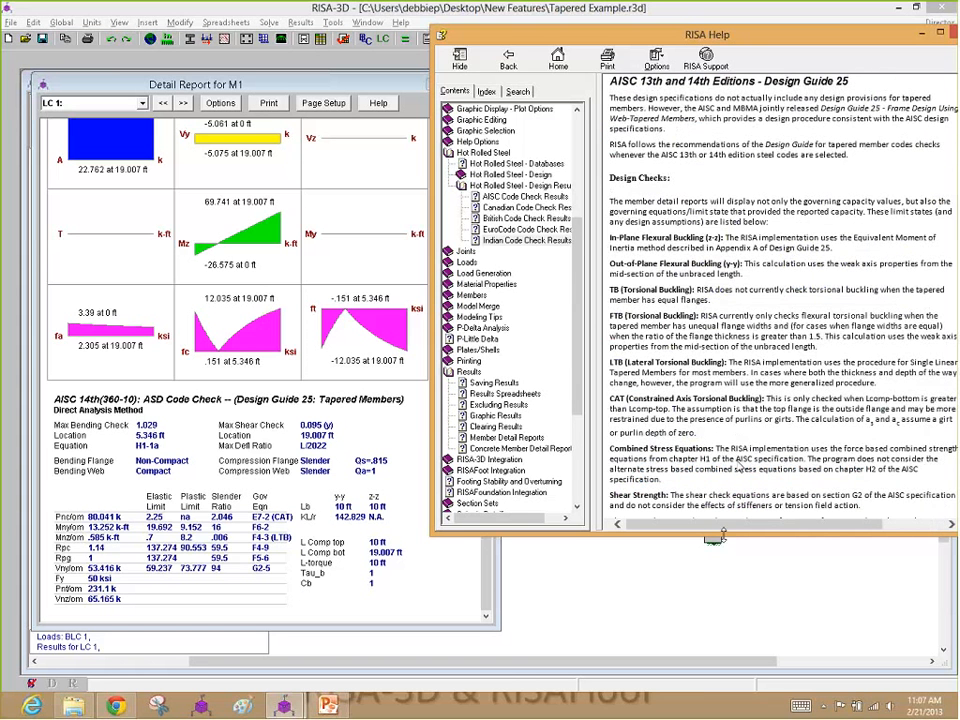
drag(723, 535, 723, 602)
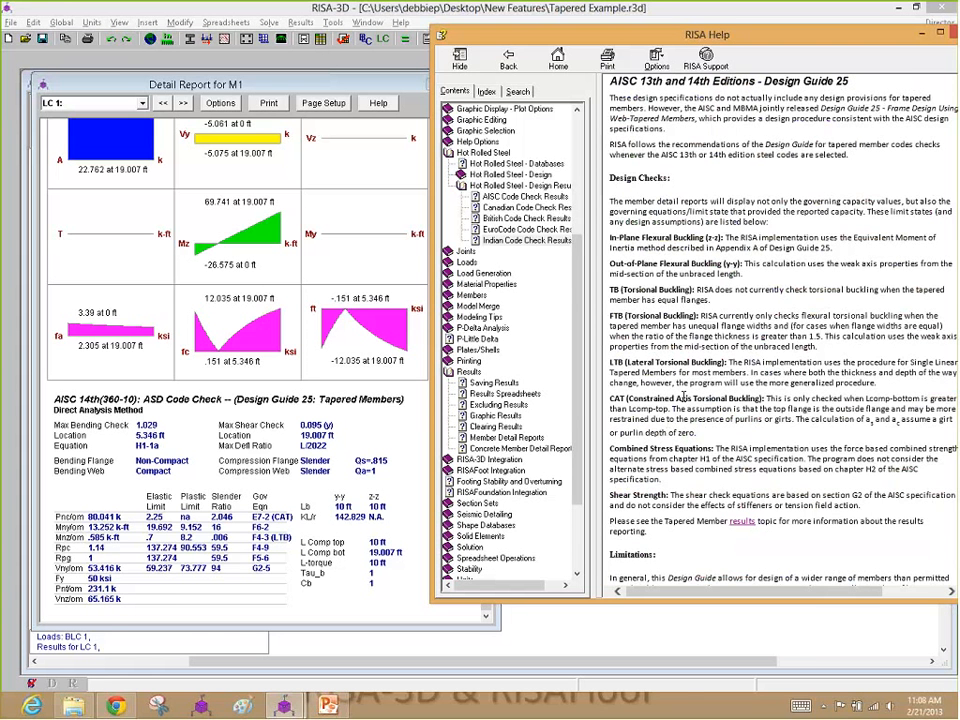
drag(677, 398, 752, 400)
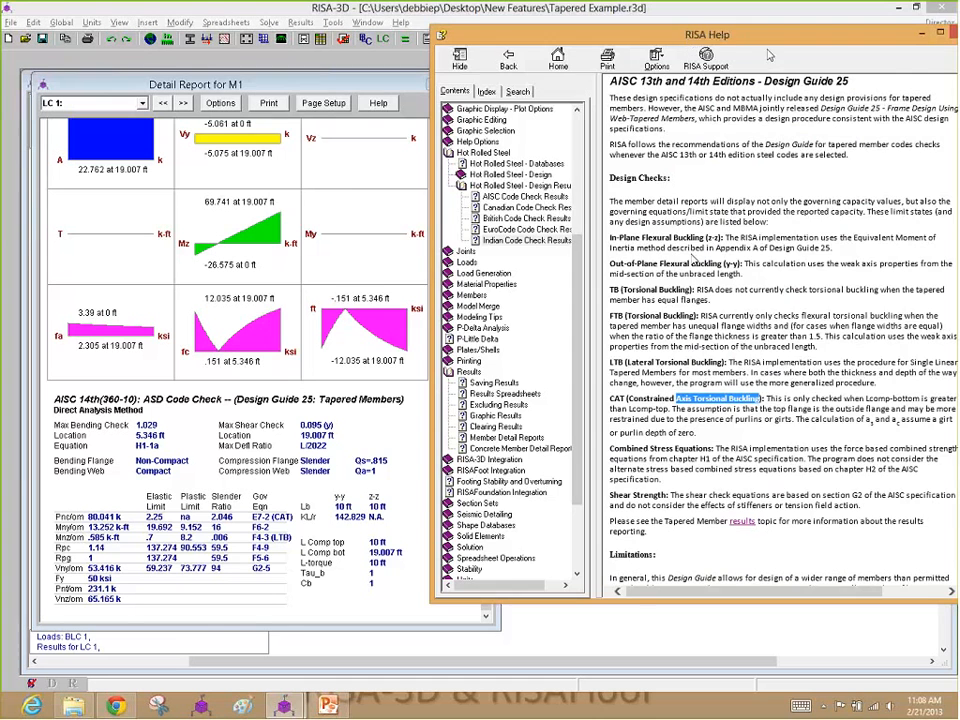
Bring the column's detail report back in front of the help and switch to the PowerPoint presentation
drag(693, 40, 530, 65)
click(138, 488)
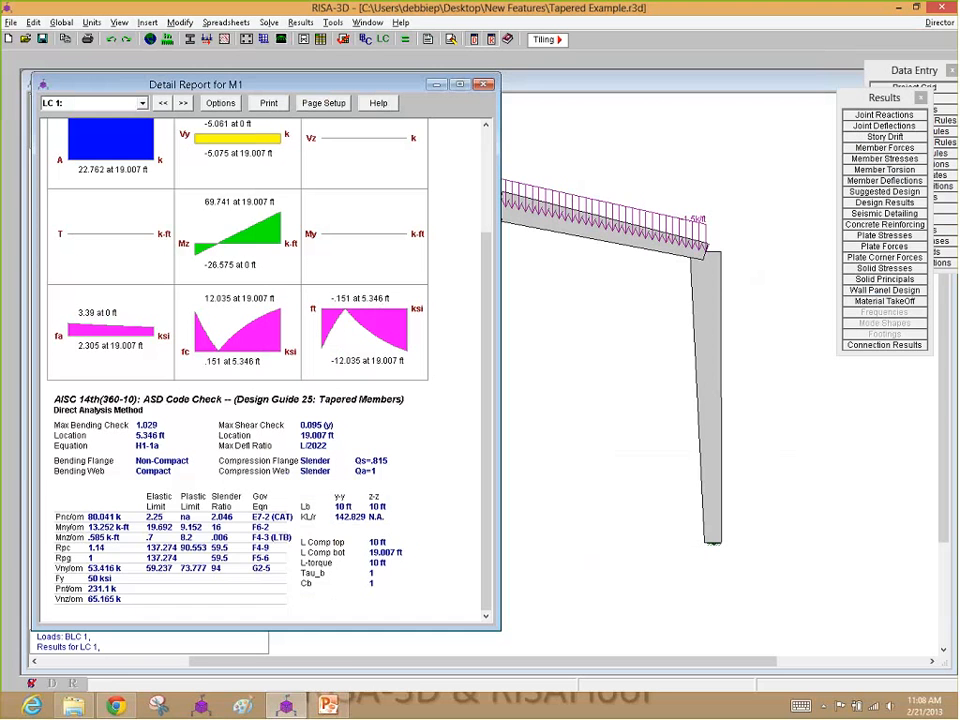
click(330, 706)
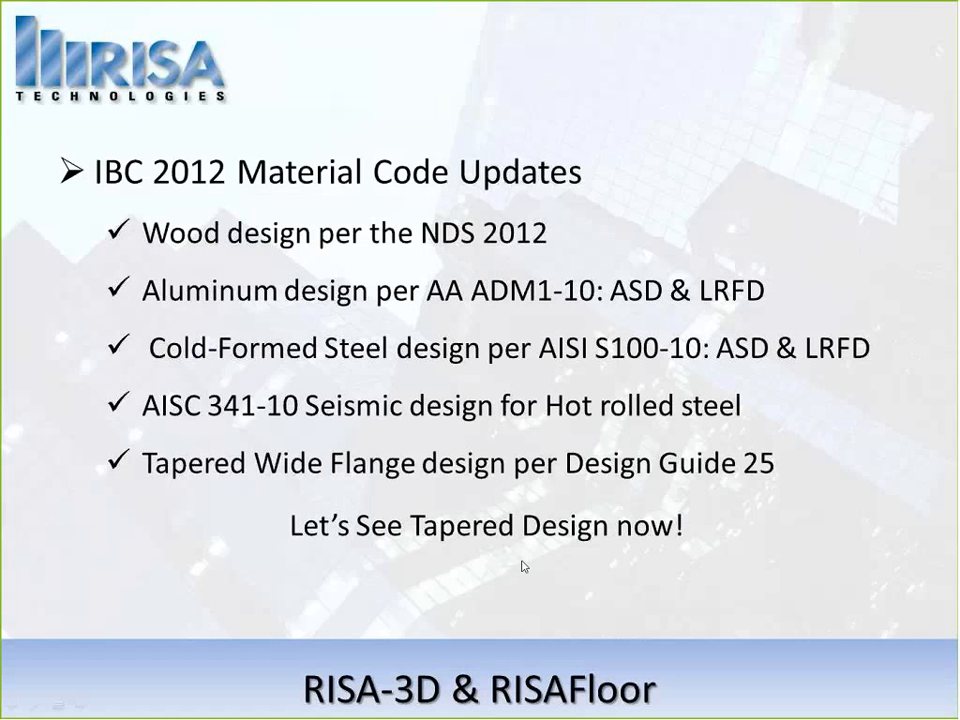
click(521, 566)
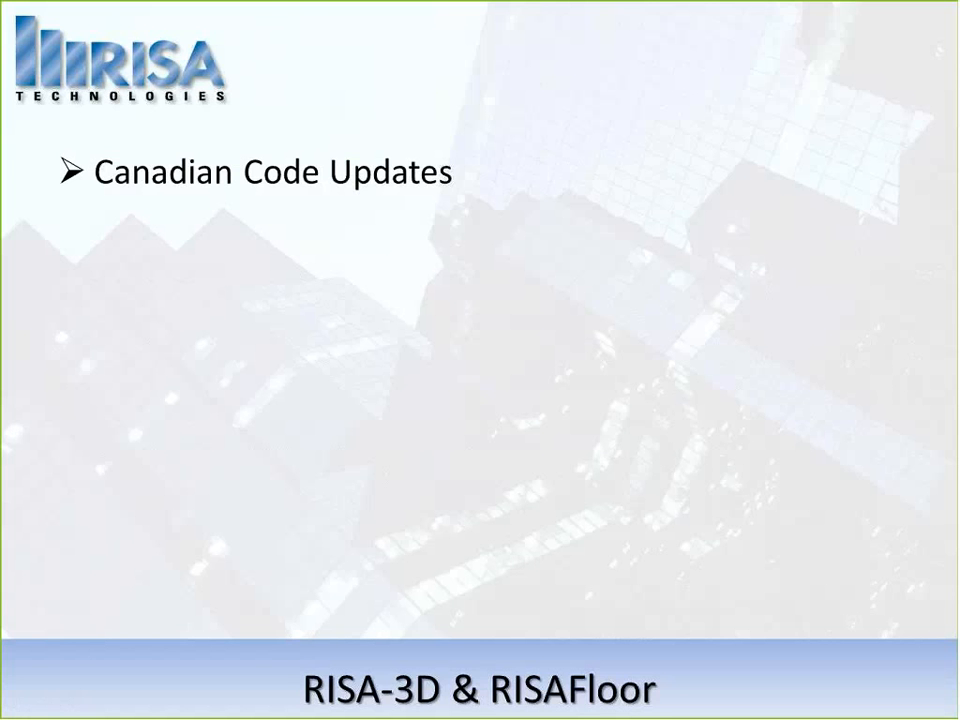
click(548, 465)
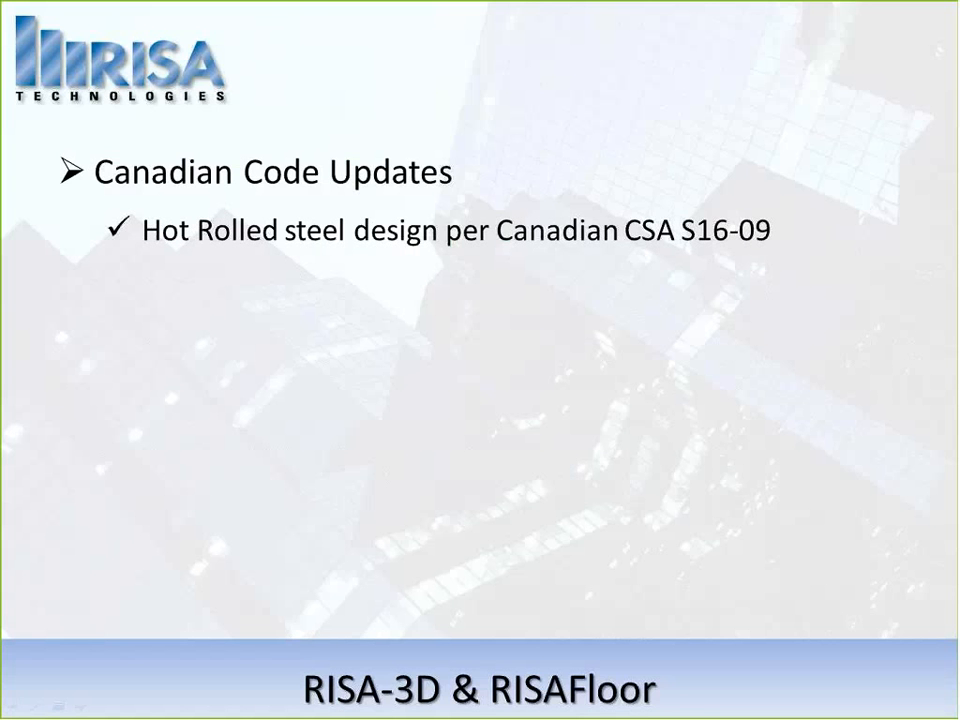
click(667, 385)
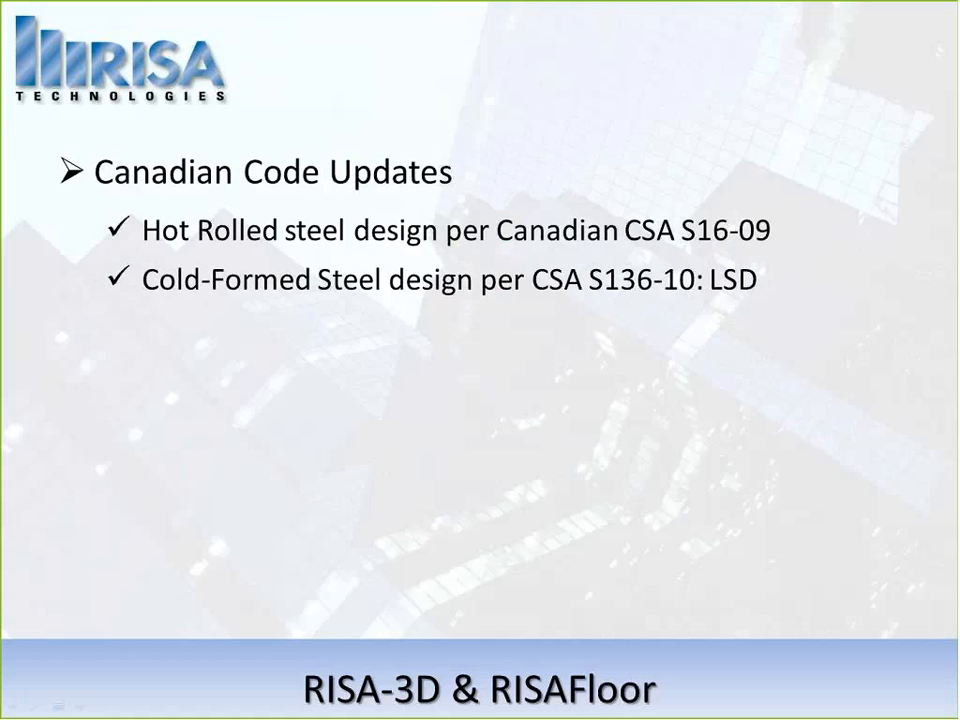
click(716, 250)
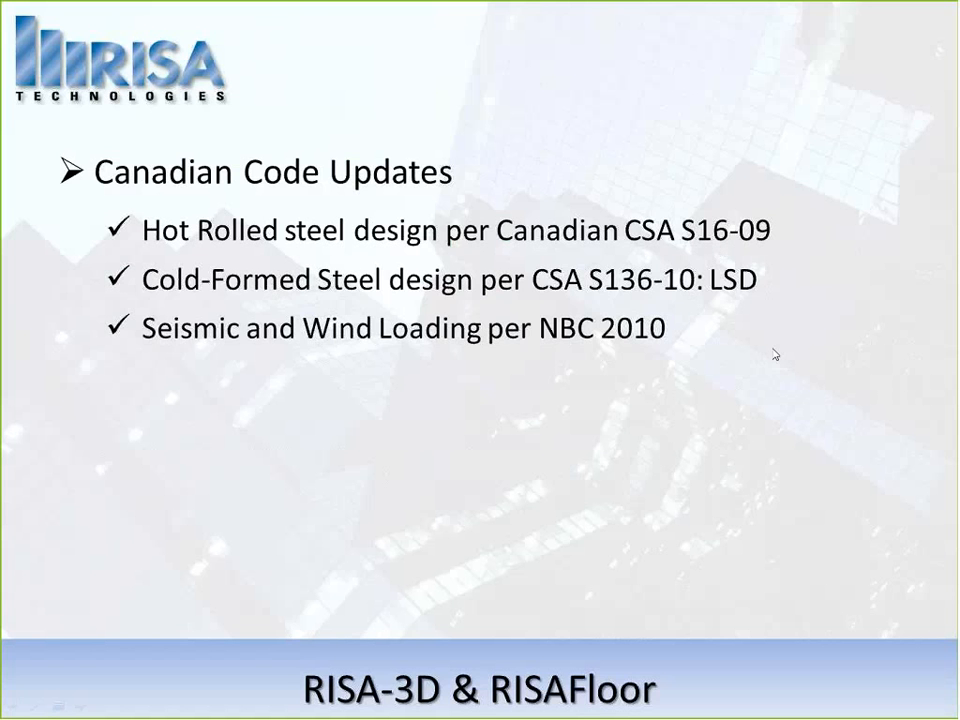
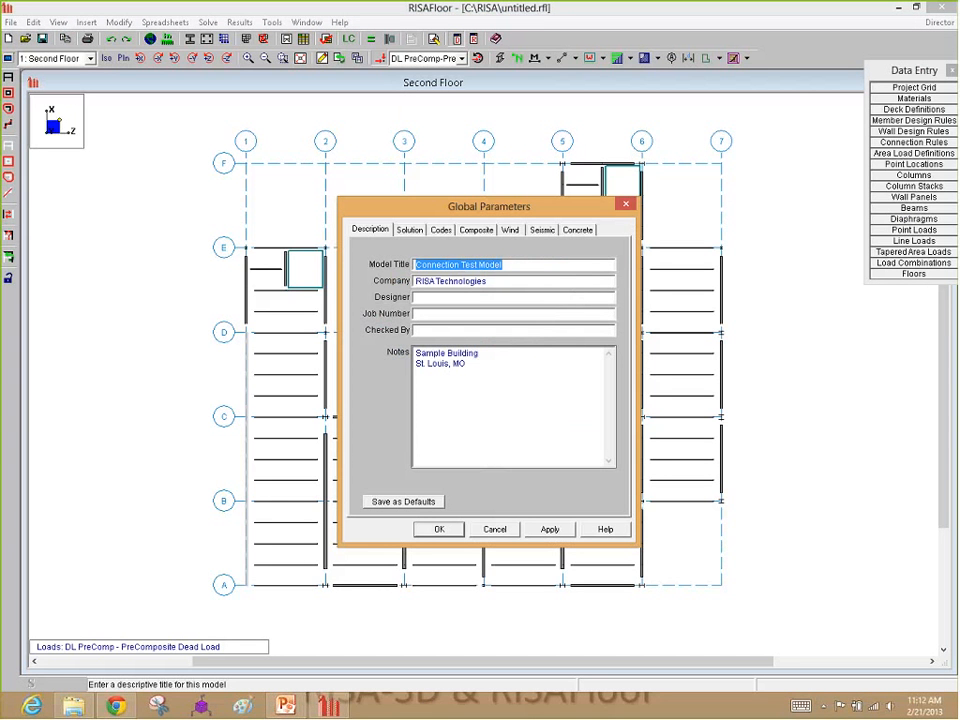
Accept the global parameters of the Integration.rfl model in RISAFloor and show the Second Floor members as colored lines
key(Return)
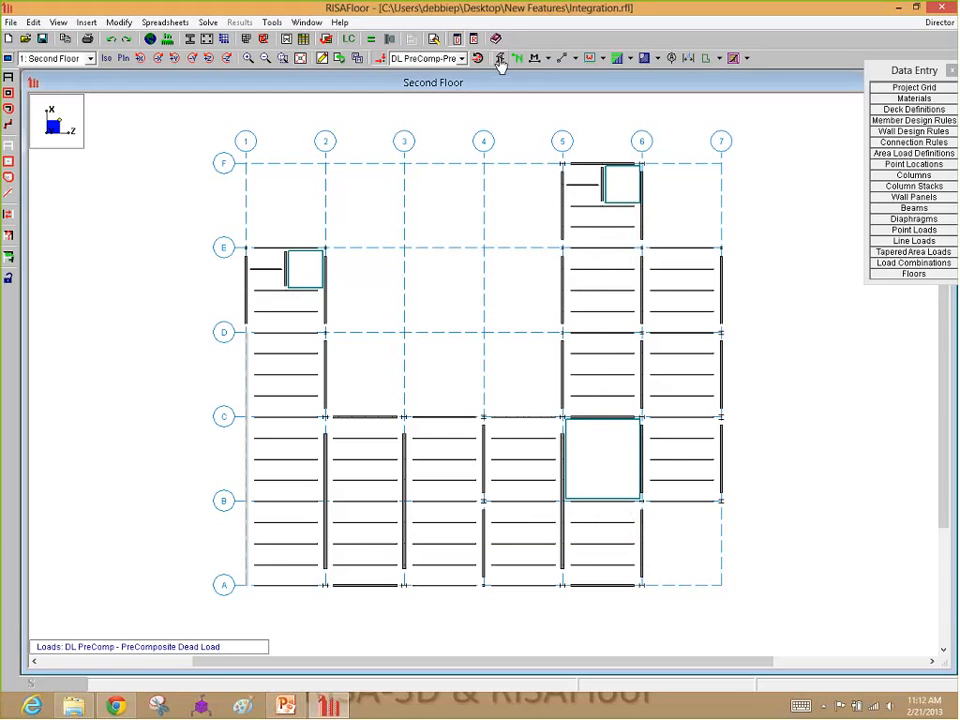
click(500, 60)
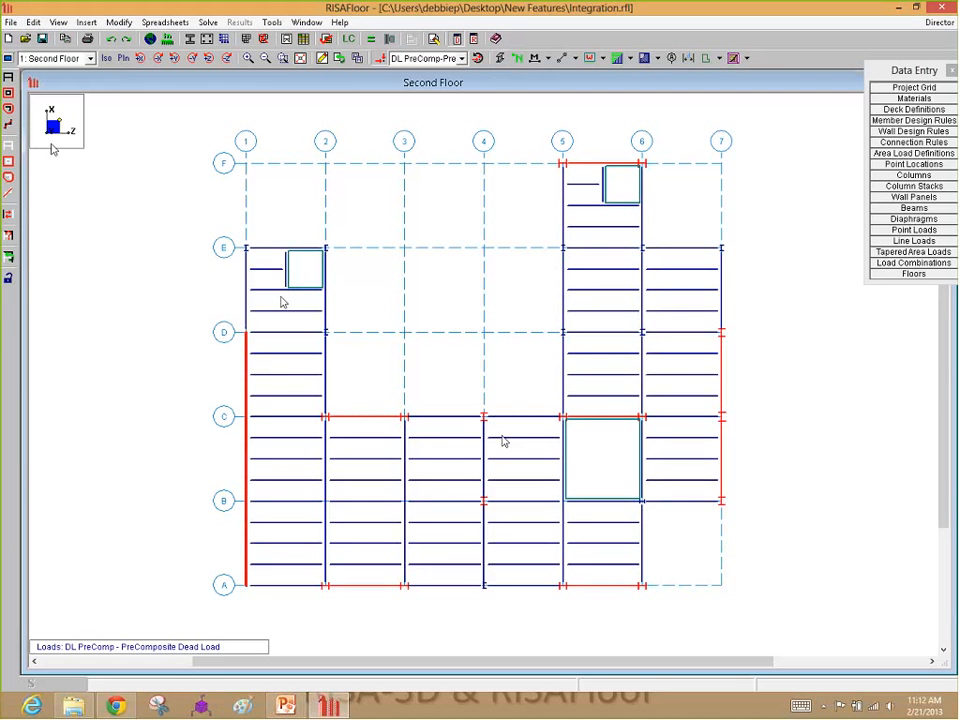
Show the full building model in 3D and return to the Second Floor plan
click(64, 60)
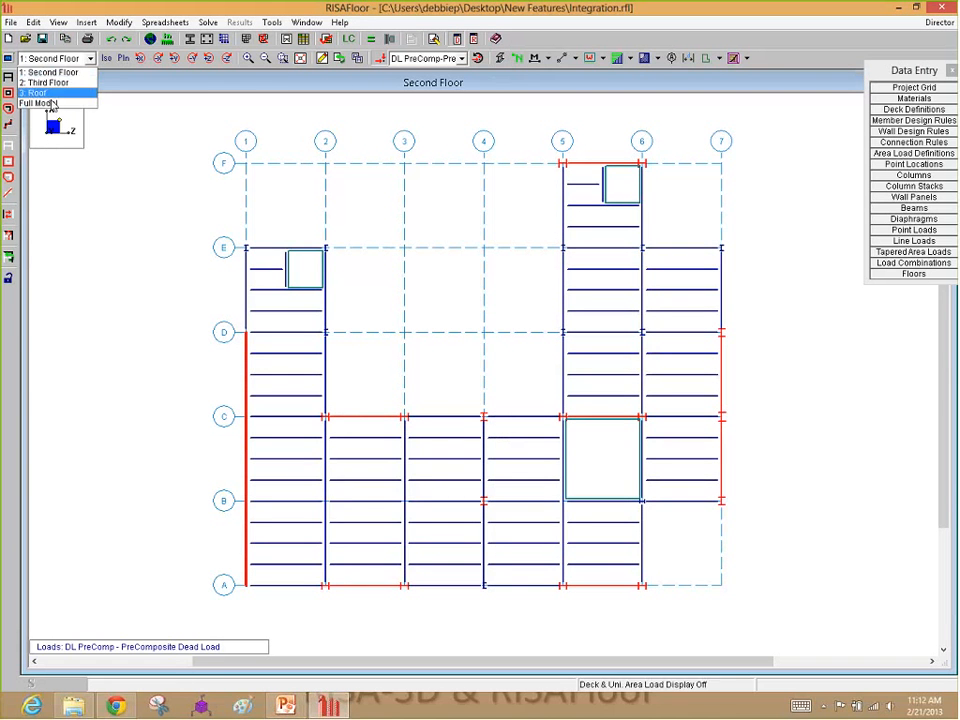
click(50, 102)
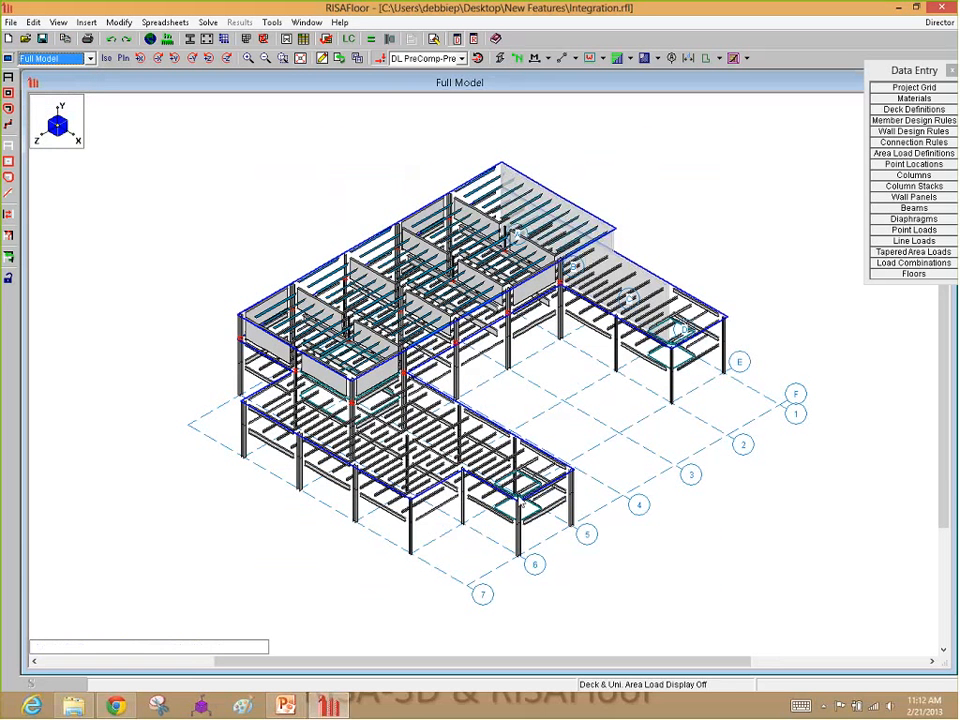
click(52, 60)
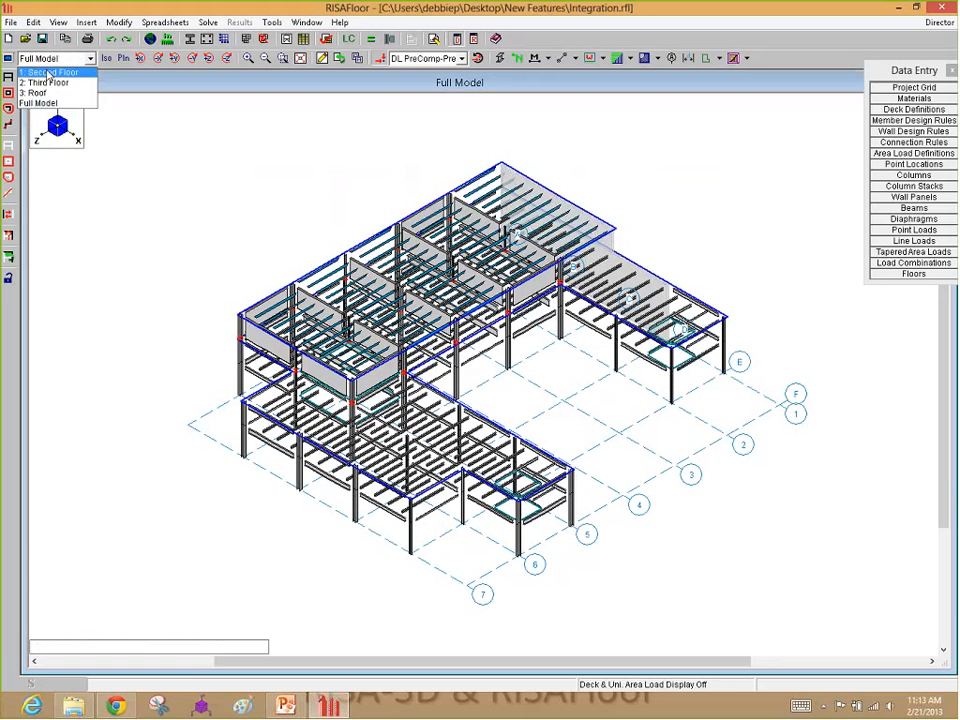
click(42, 71)
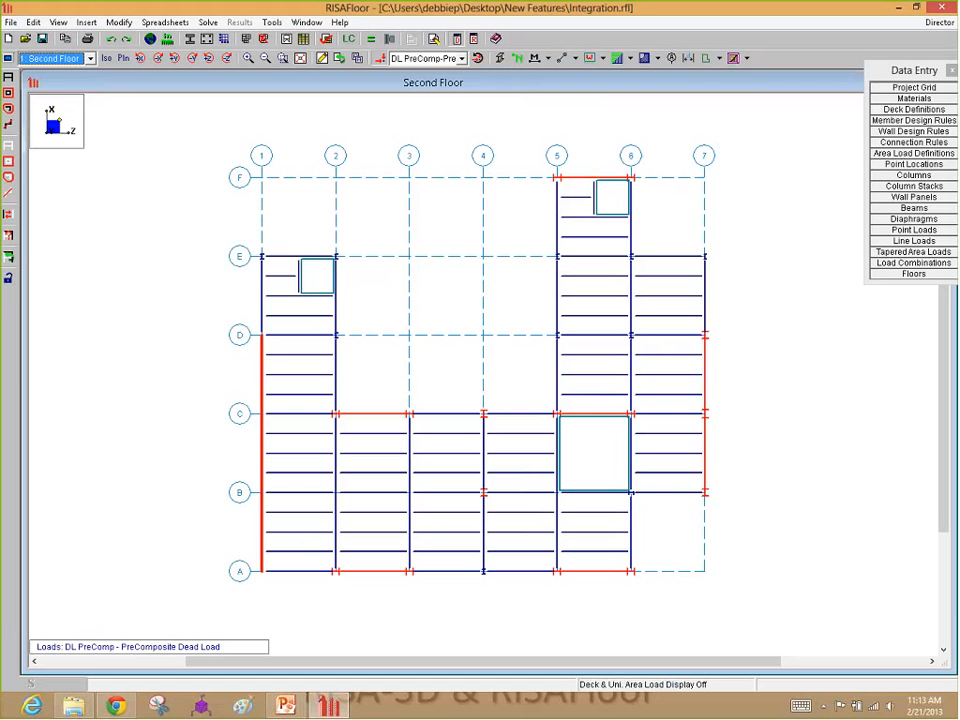
View the Third Floor and Roof plans one after the other and return to the Second Floor plan
click(40, 58)
click(44, 83)
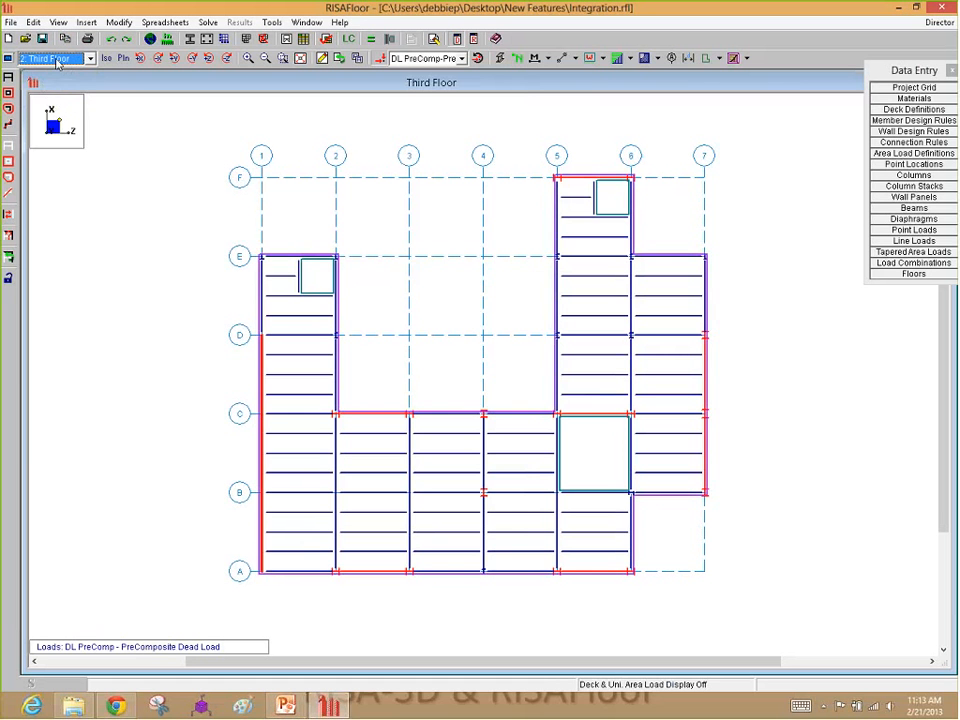
click(40, 58)
click(37, 93)
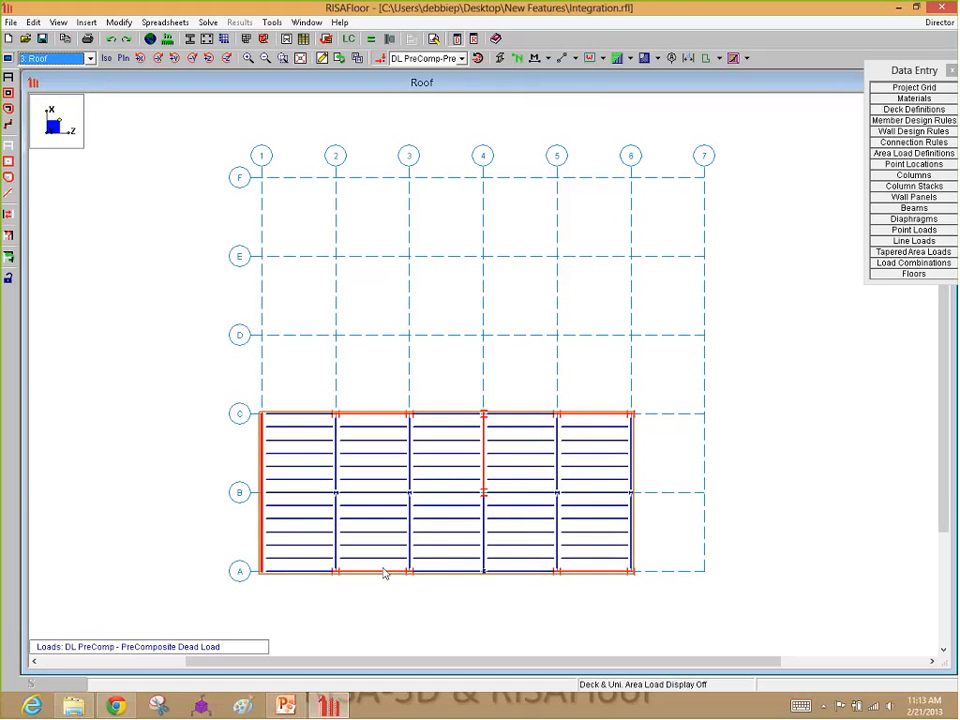
click(65, 61)
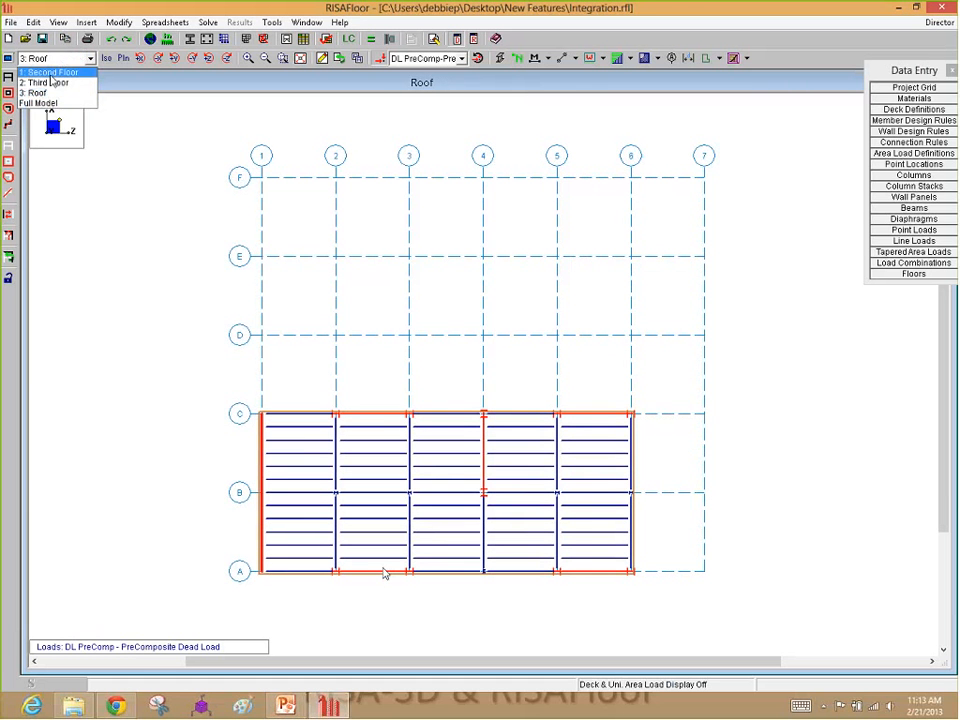
click(50, 72)
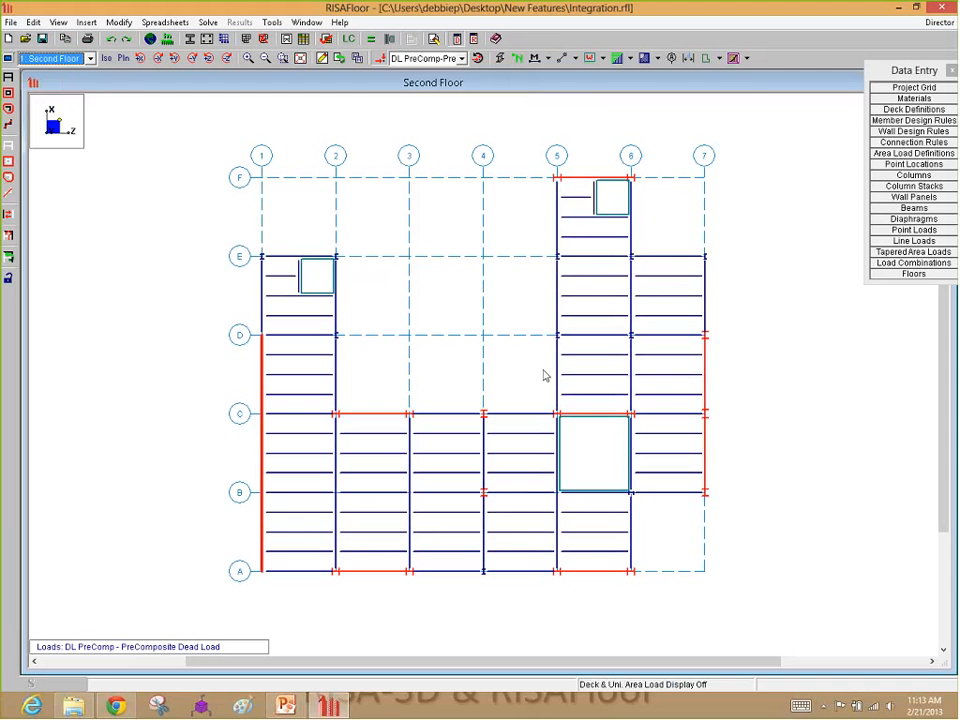
Open the drawing grid settings for the Second Floor and bring up their DXF import options
click(322, 57)
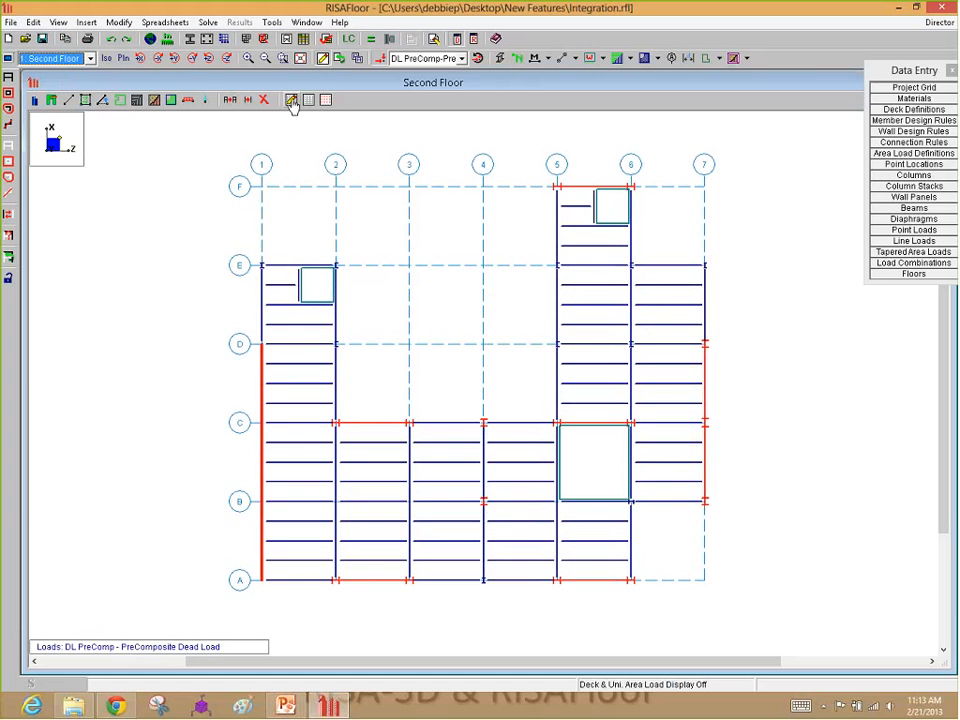
click(291, 99)
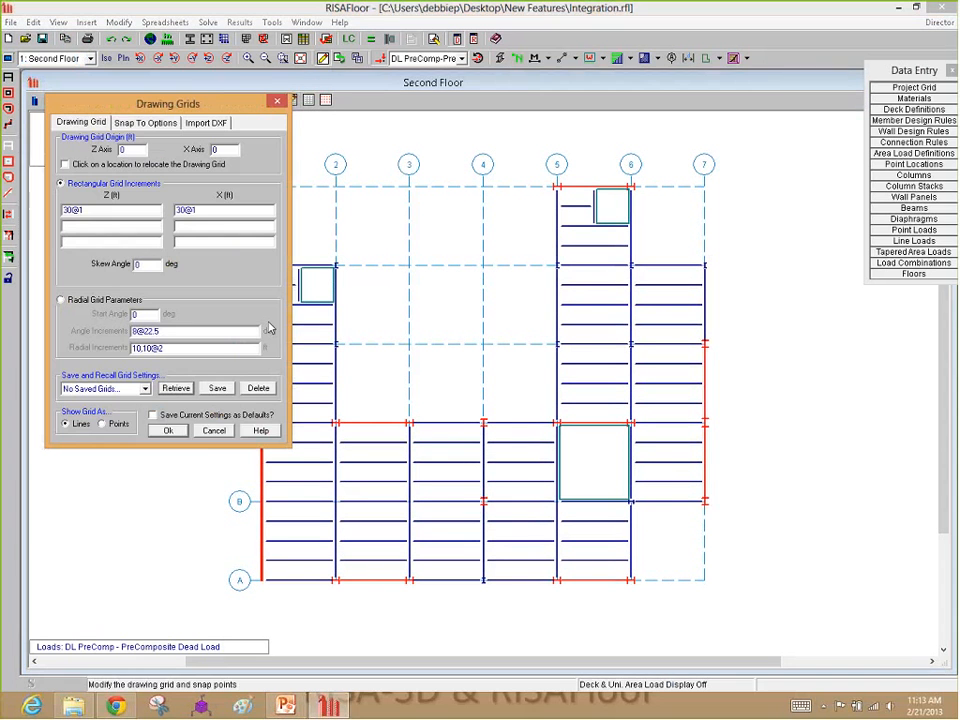
drag(140, 108, 153, 121)
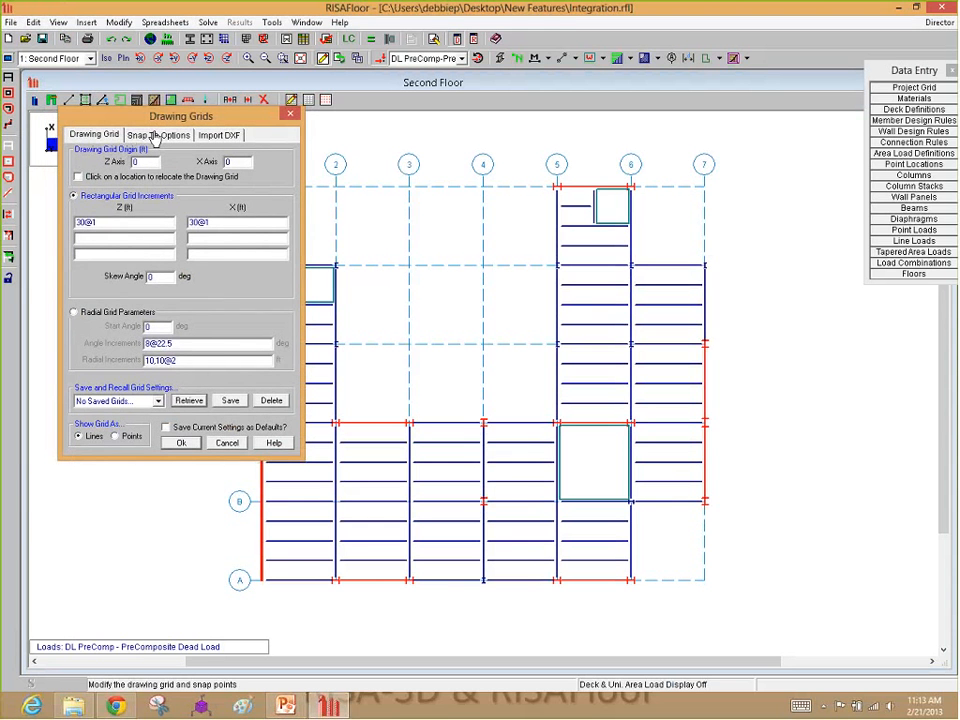
click(219, 135)
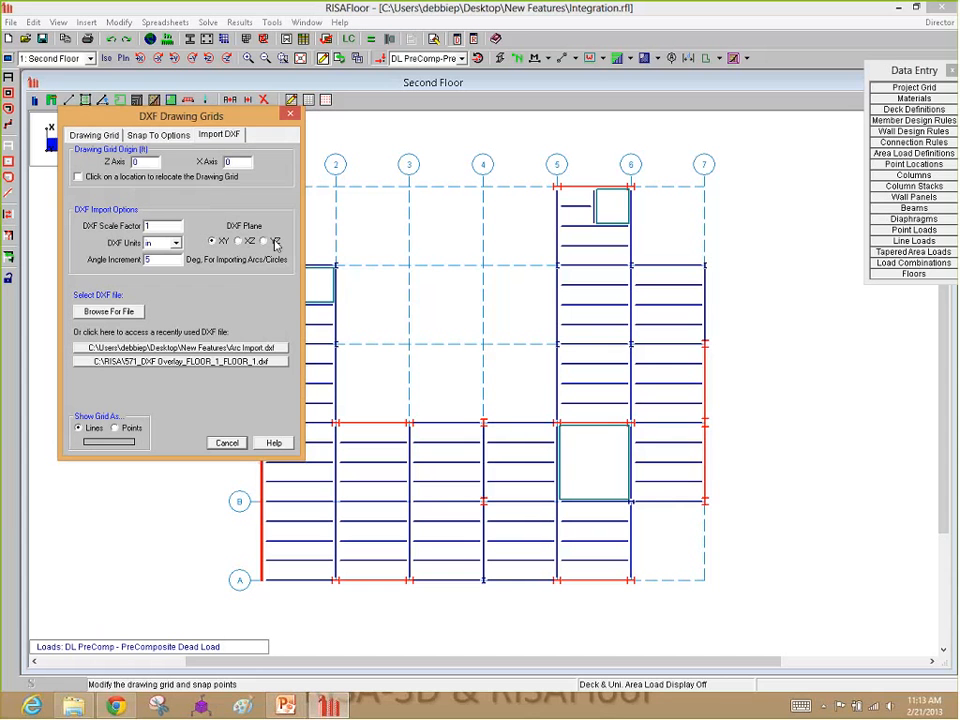
Choose Arc Import.dxf from the desktop's New Features folder as the DXF file for the drawing grid
click(125, 312)
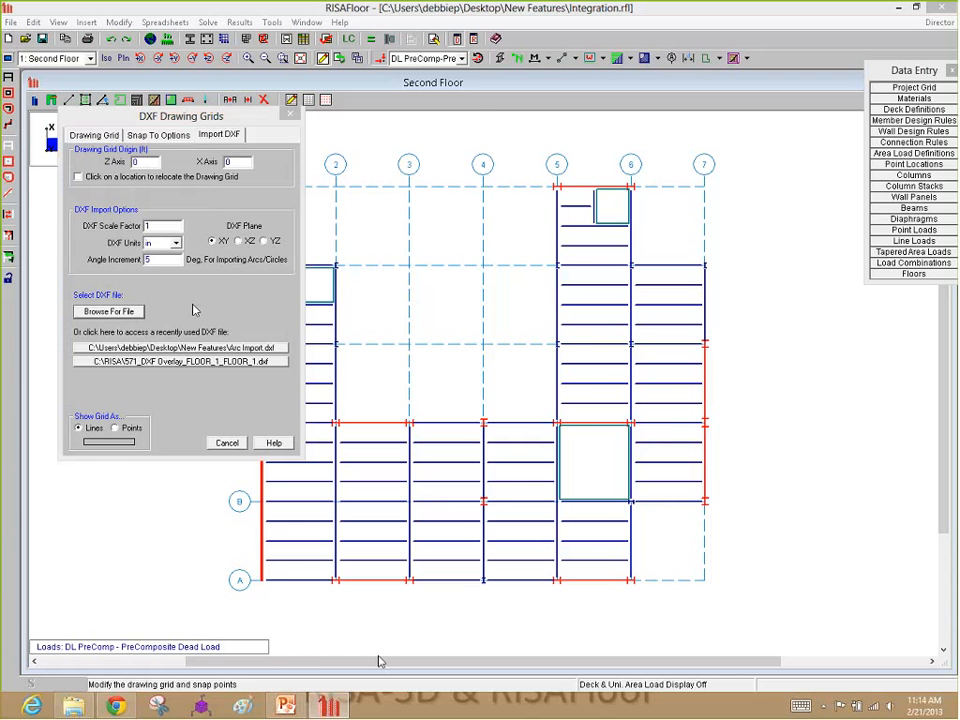
click(108, 311)
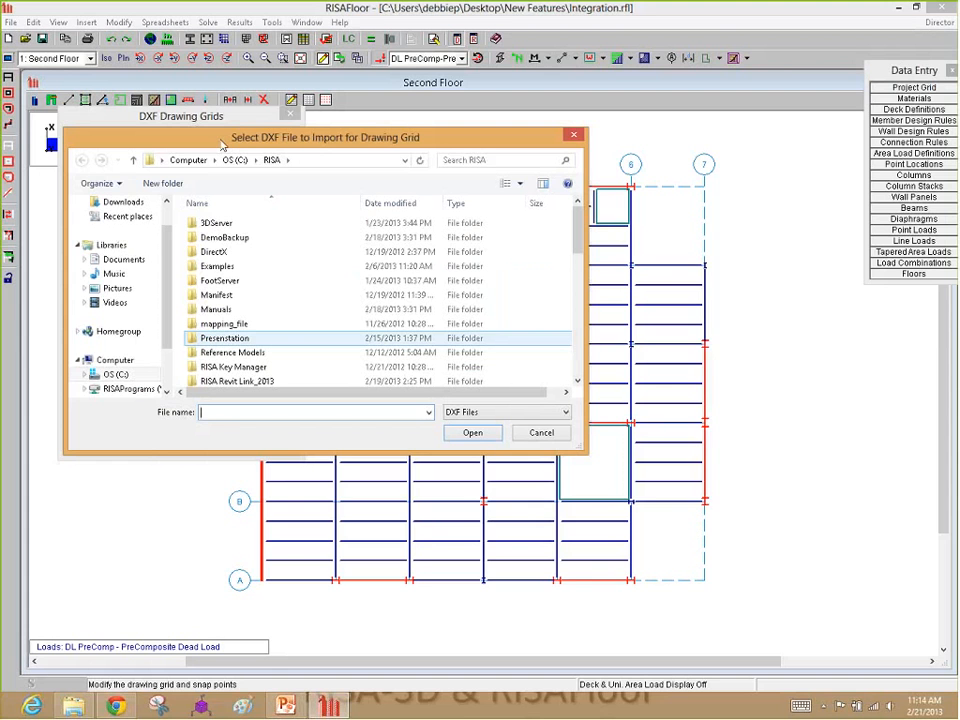
mouse_move(222, 146)
mouse_down()
mouse_move(405, 170)
mouse_move(411, 140)
mouse_up()
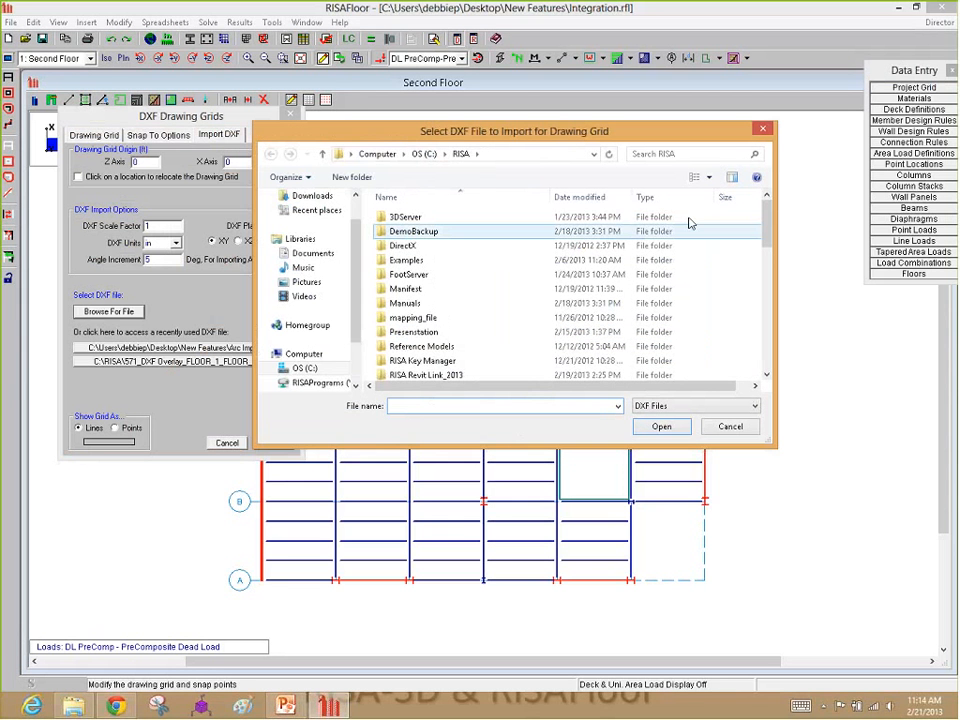
scroll(310, 250, up, 1)
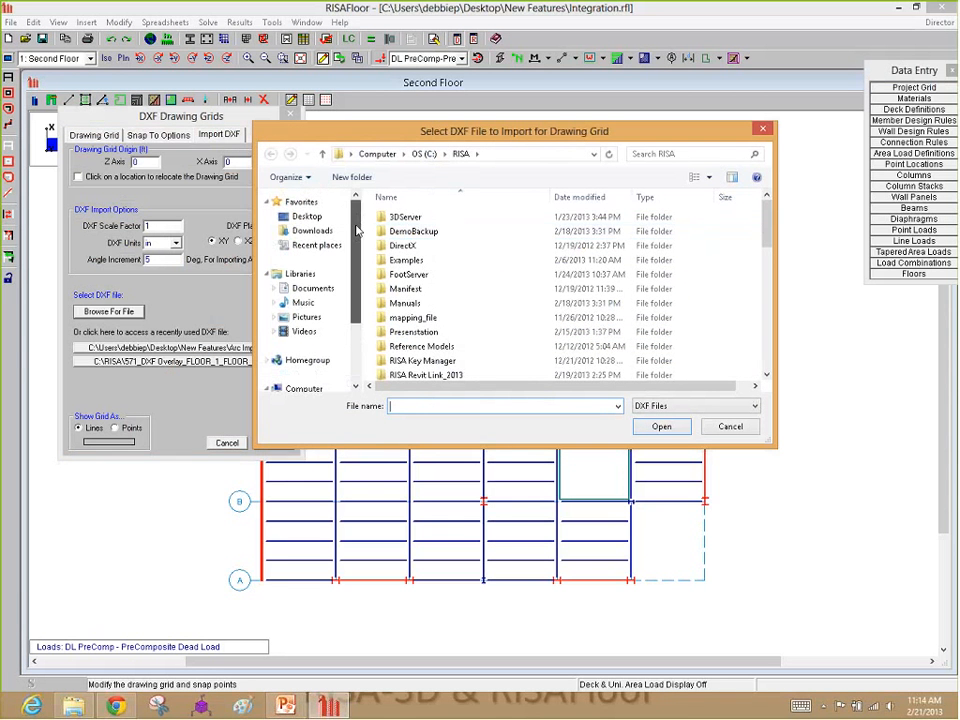
click(302, 216)
scroll(467, 235, down, 4)
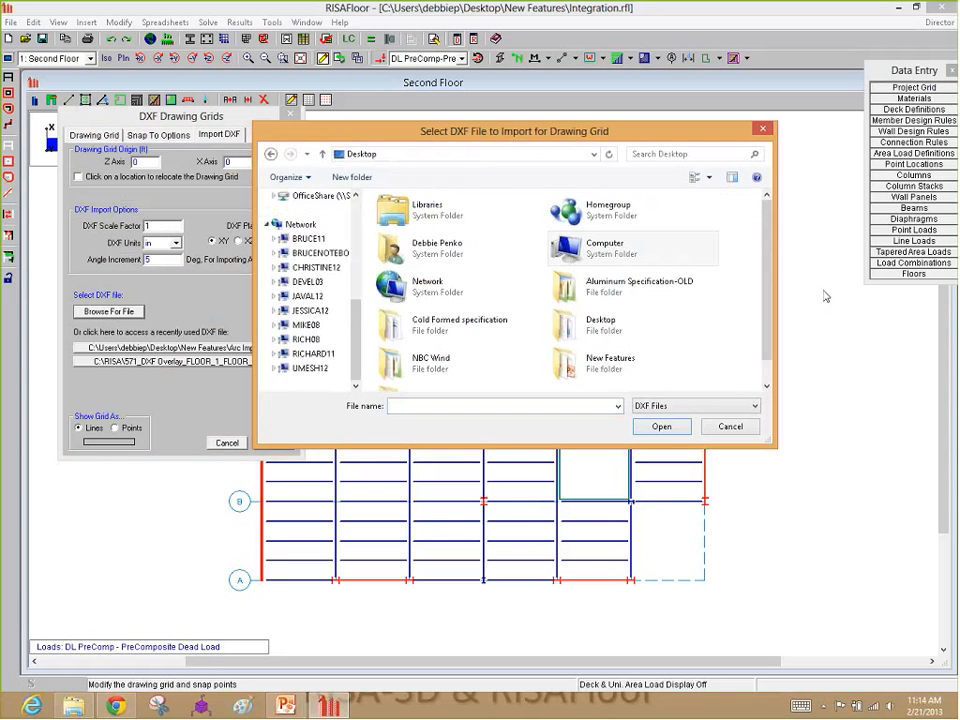
double_click(608, 362)
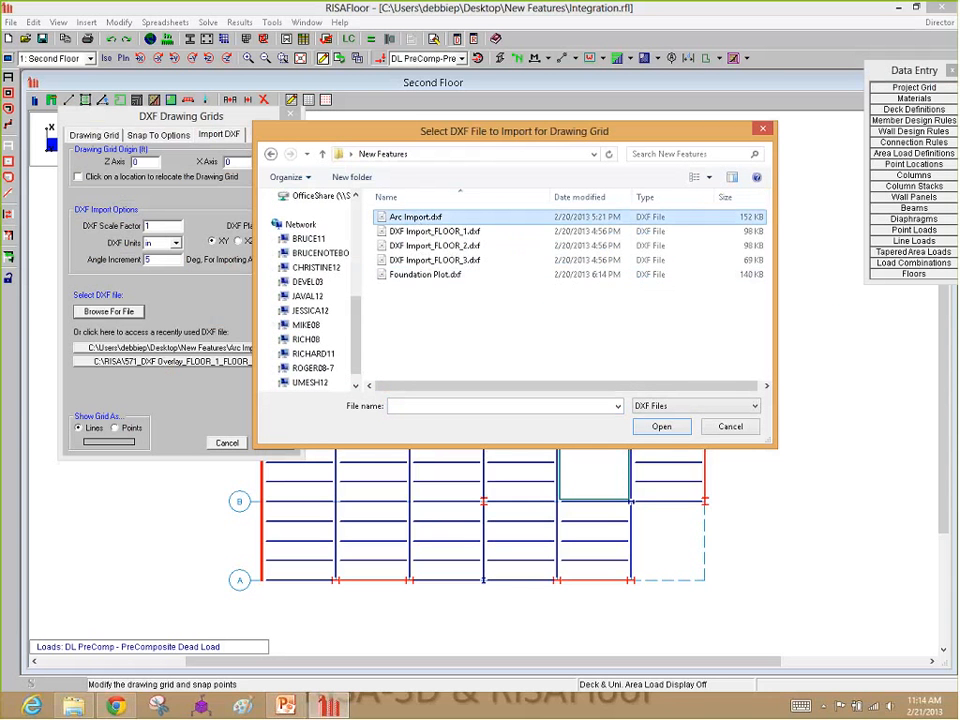
click(415, 217)
click(661, 426)
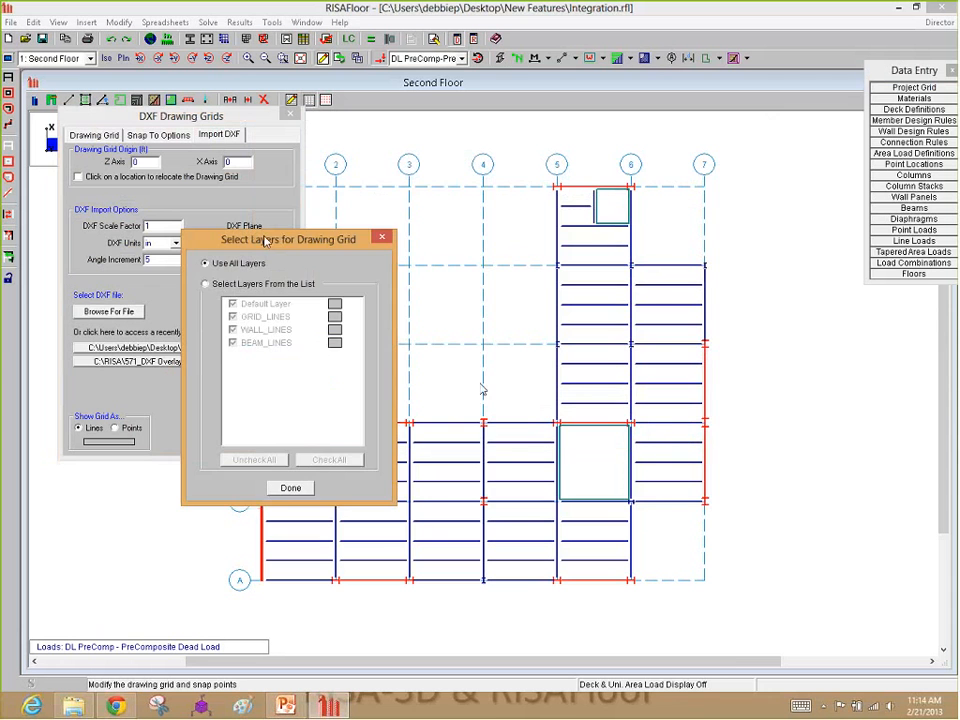
Look at the individual DXF layer selection and import the drawing grid using all layers
mouse_move(266, 242)
mouse_down()
mouse_move(321, 241)
mouse_move(385, 192)
mouse_up()
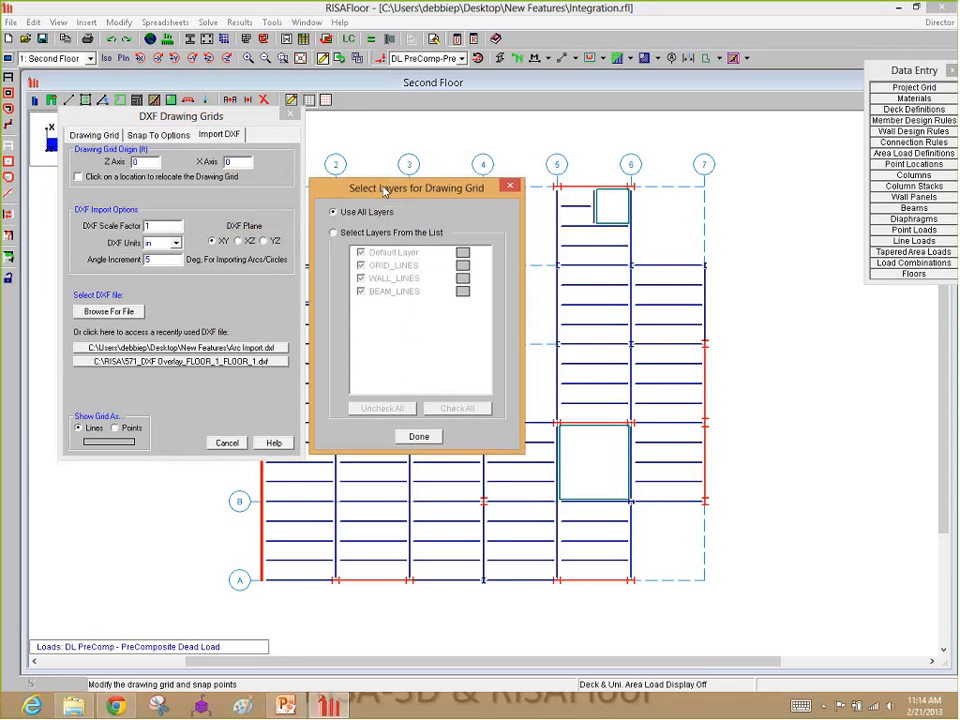
click(349, 232)
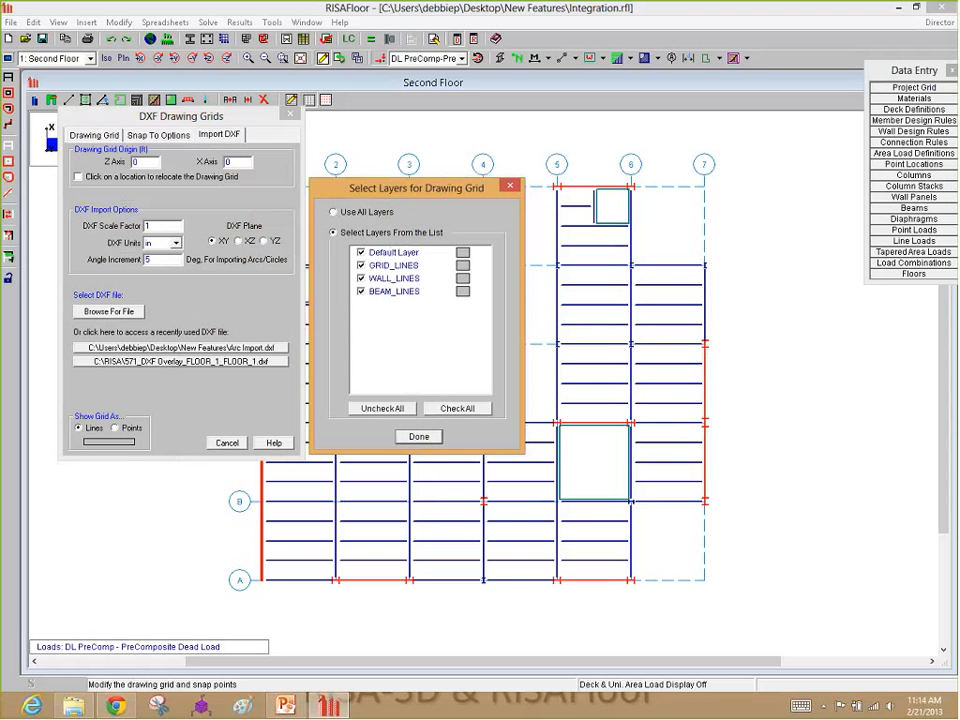
click(334, 212)
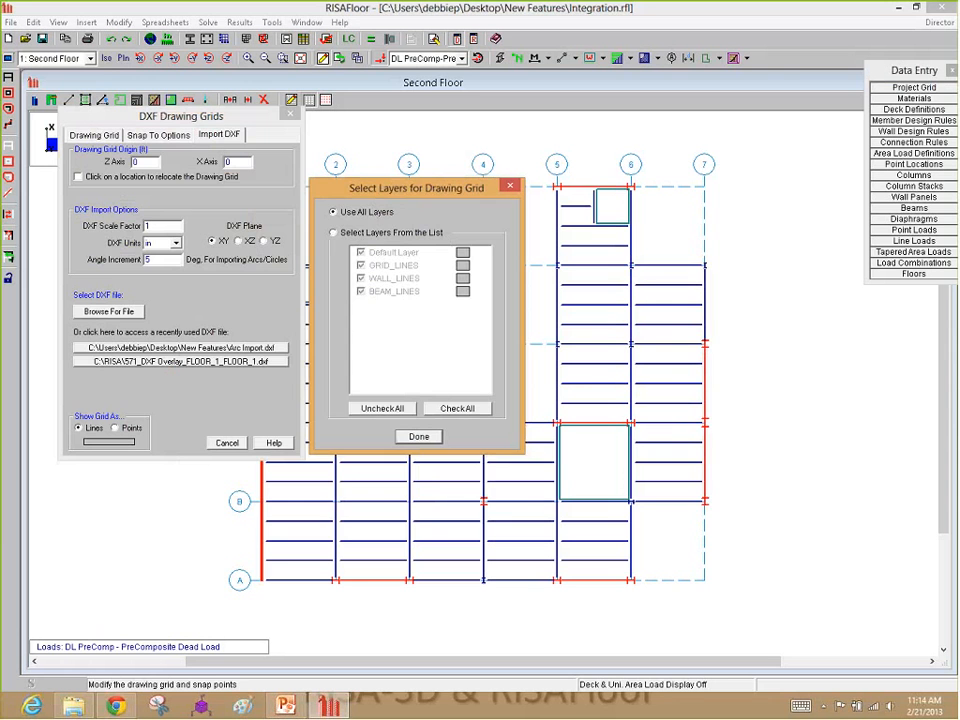
click(432, 438)
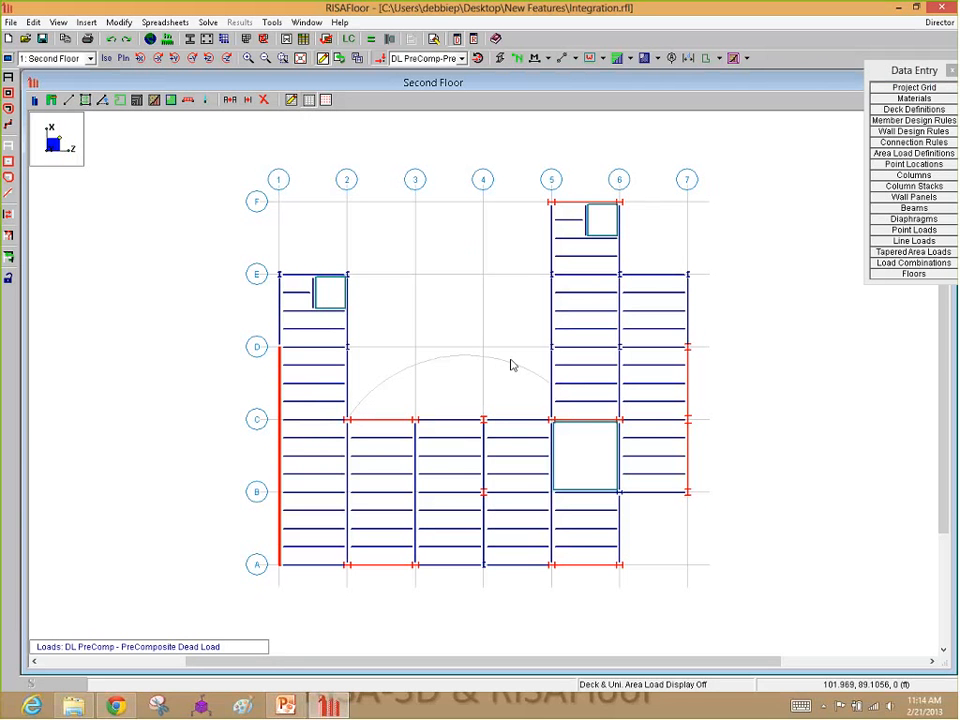
Draw five hot rolled A992 wide flange gravity columns along the imported arc, two of them where it crosses grid lines 3 and 4
click(35, 101)
click(214, 181)
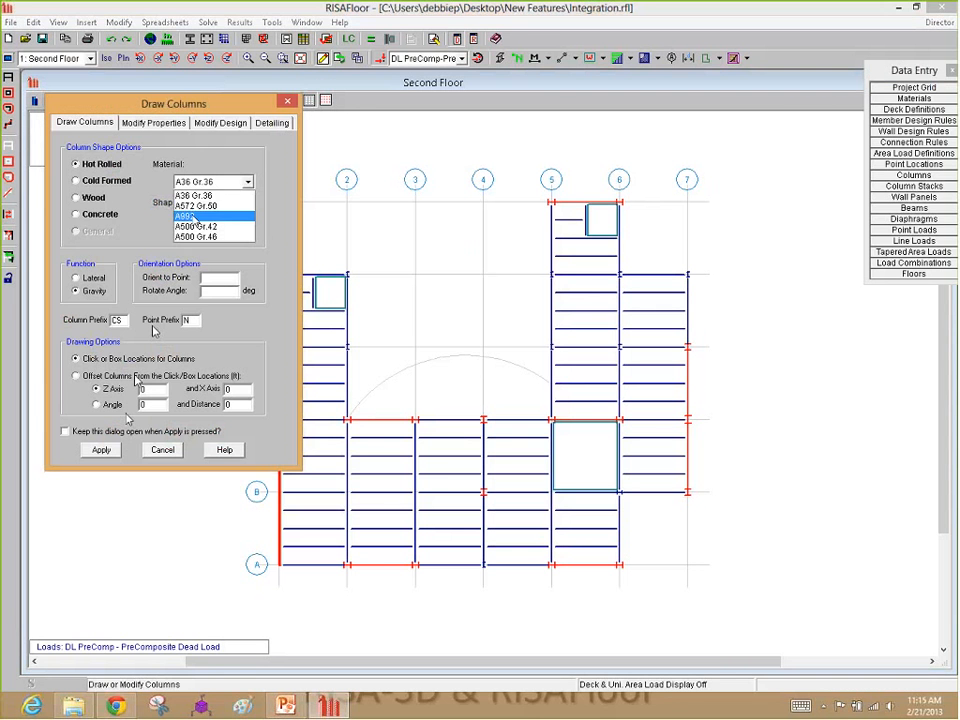
click(190, 216)
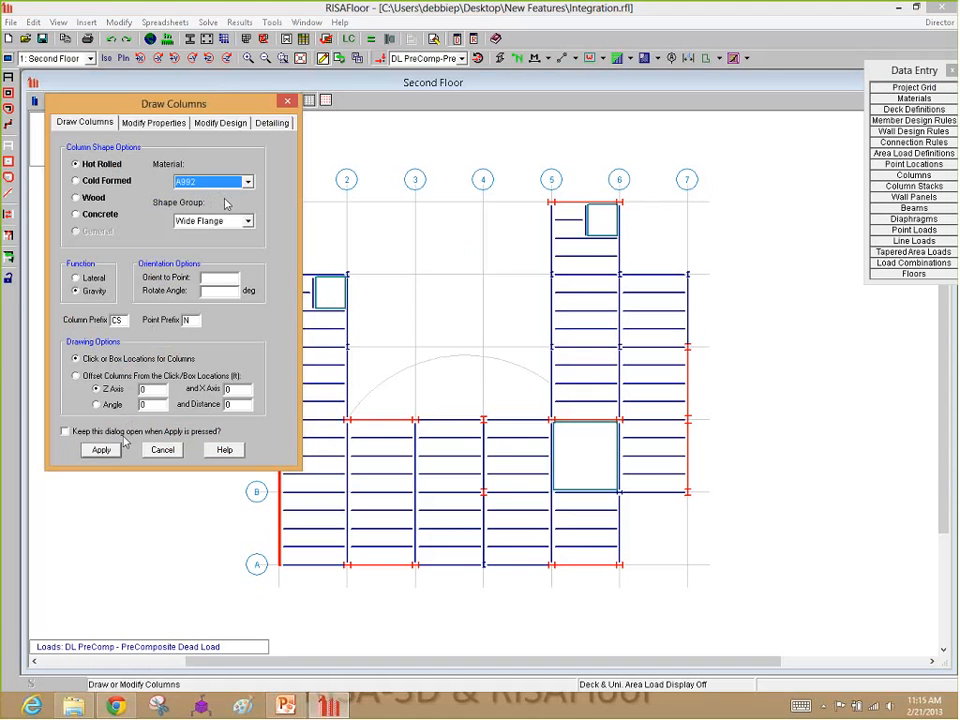
click(101, 450)
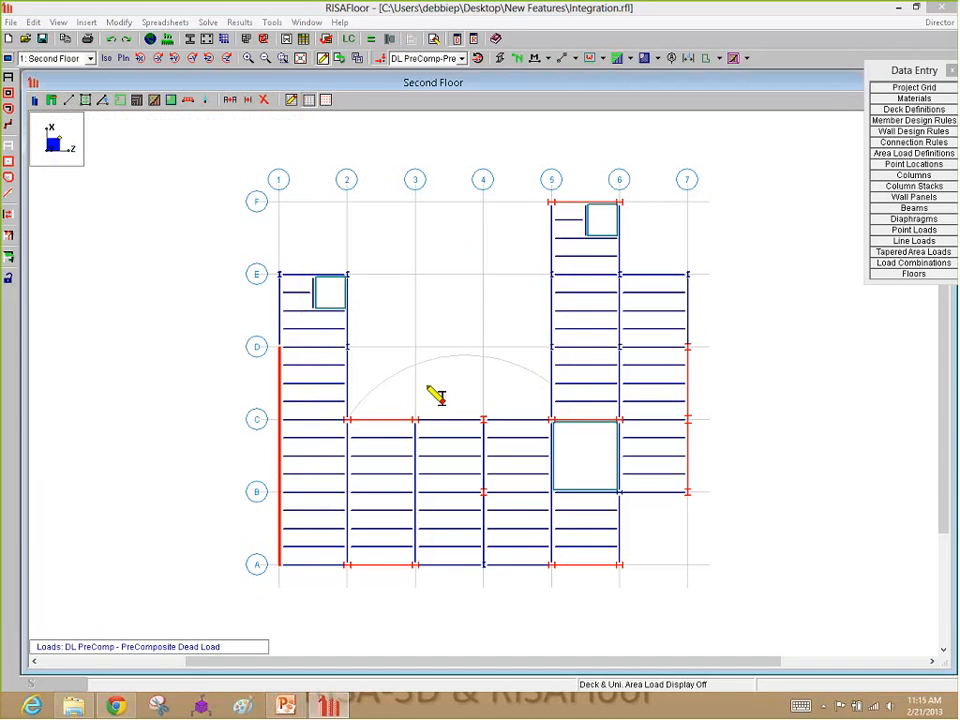
click(415, 364)
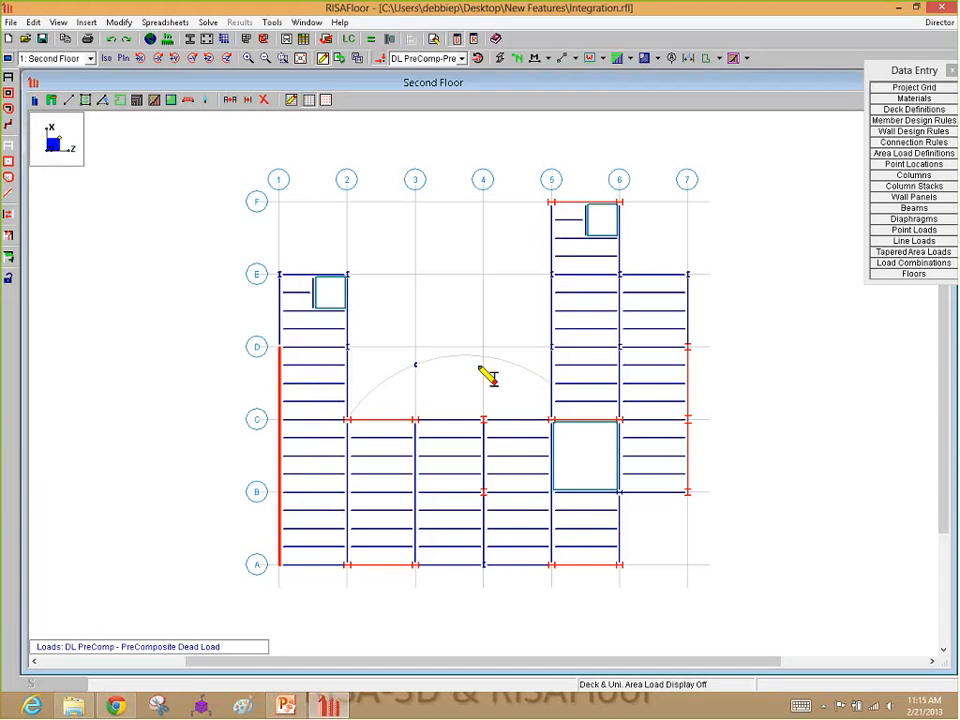
scroll(489, 376, up, 5)
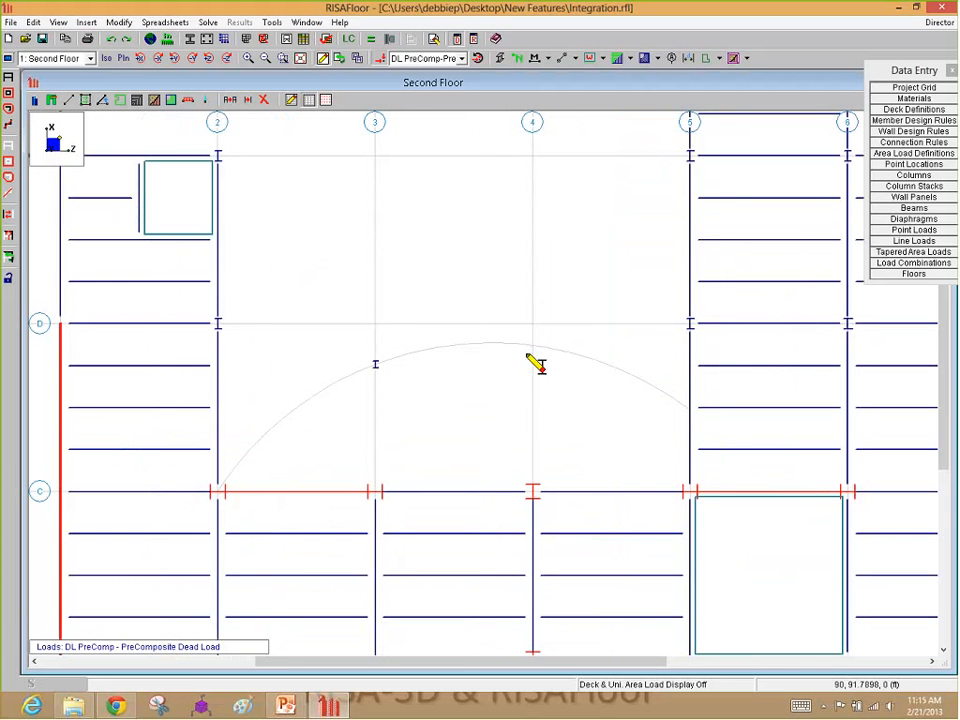
click(533, 348)
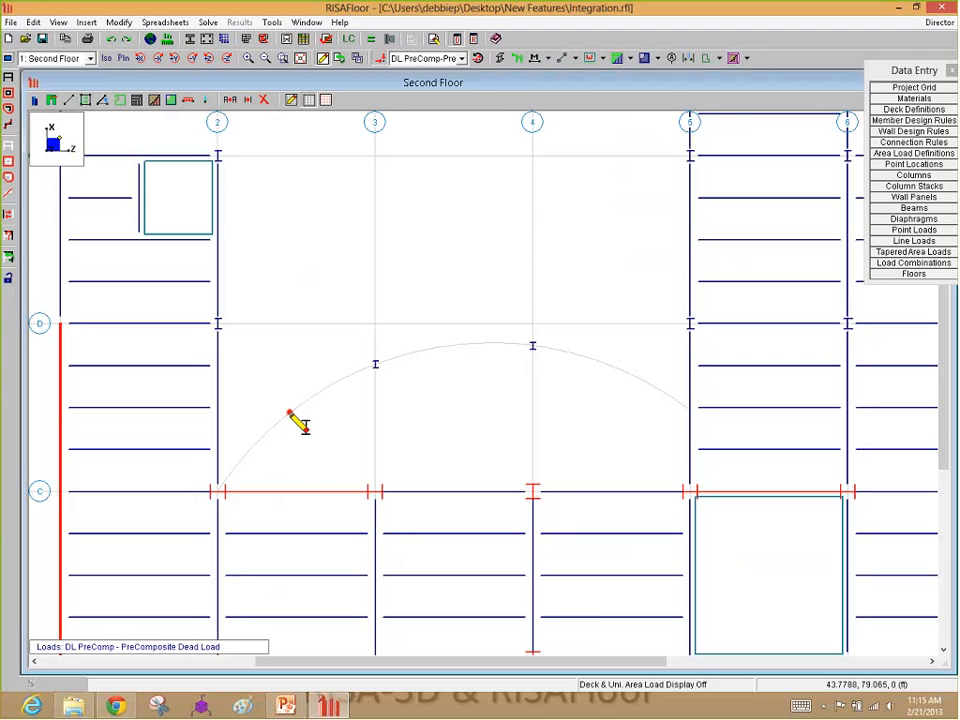
click(290, 412)
click(460, 344)
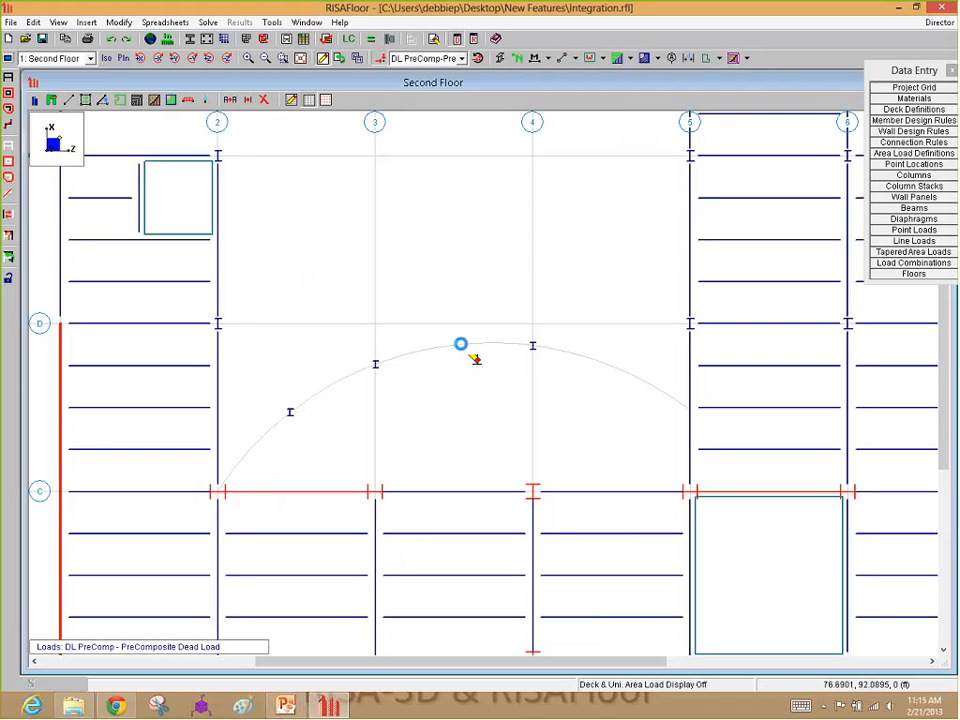
click(621, 370)
Set up point-to-point beam drawing with hot rolled A992 wide flange, non-composite gravity beams
scroll(574, 326, down, 2)
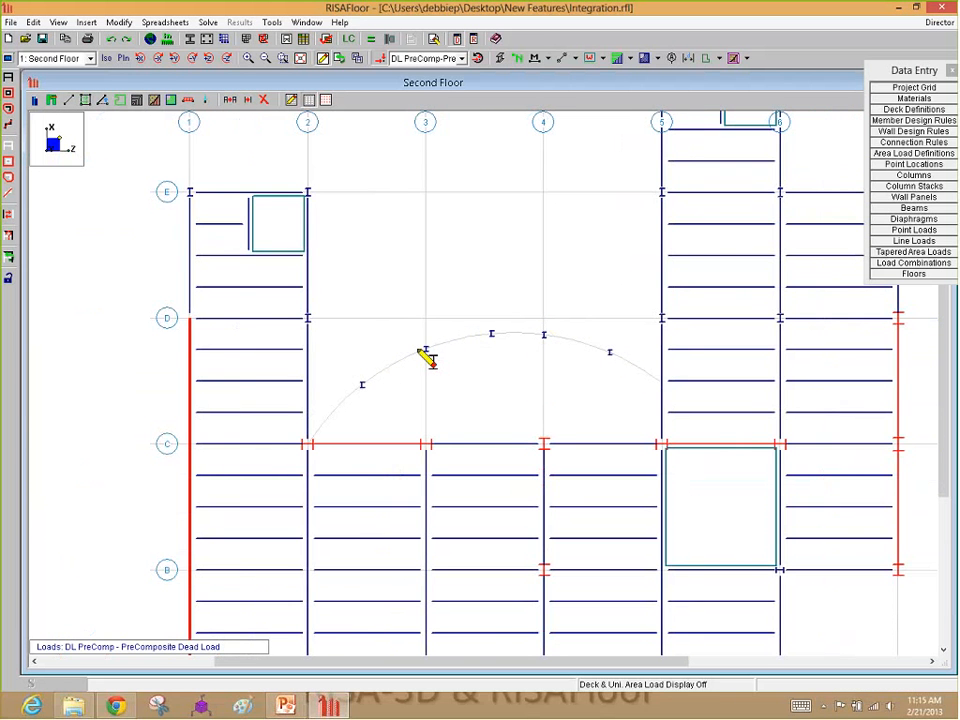
click(68, 99)
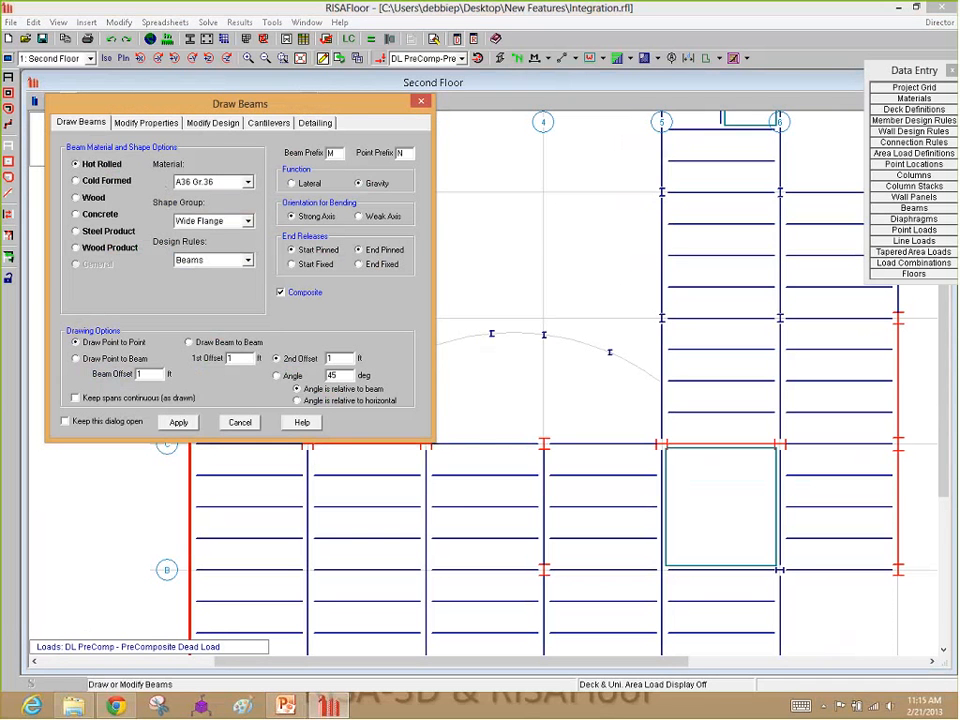
click(213, 182)
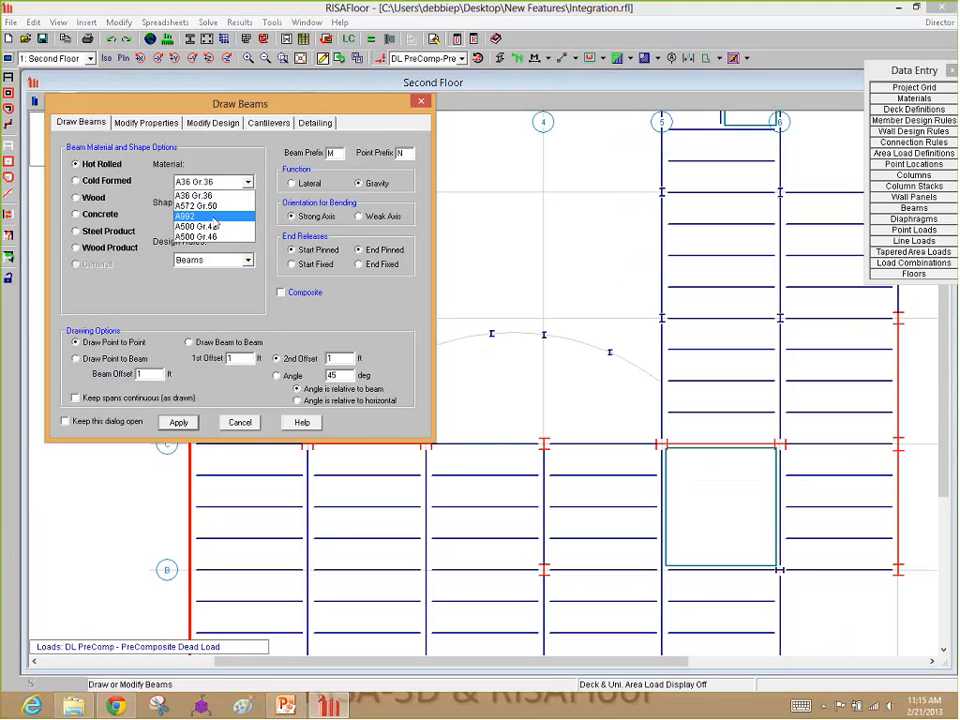
click(213, 217)
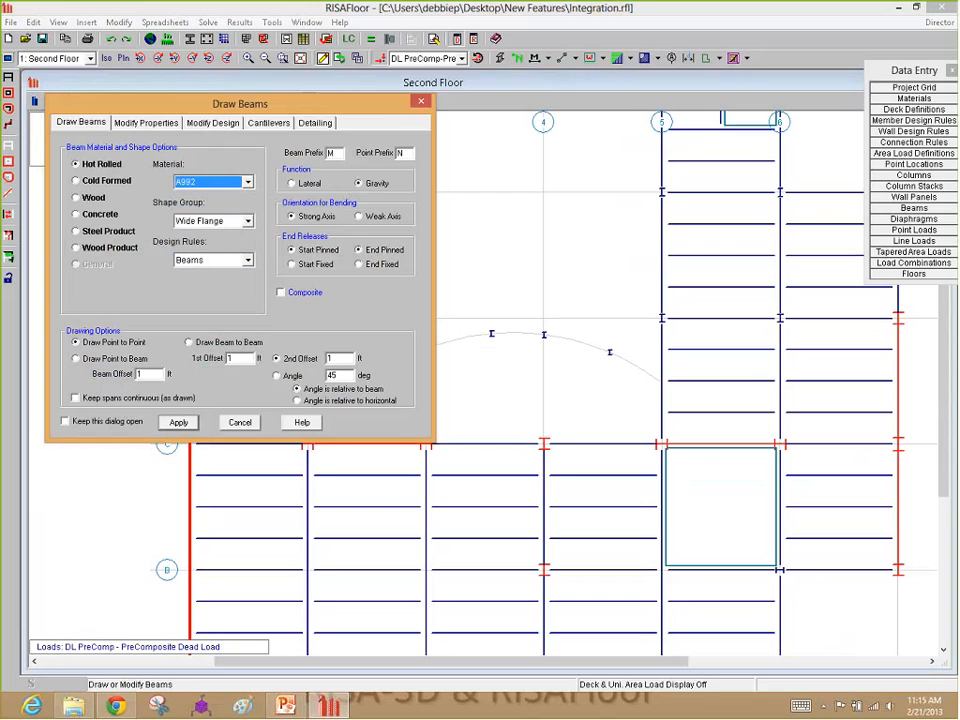
click(178, 422)
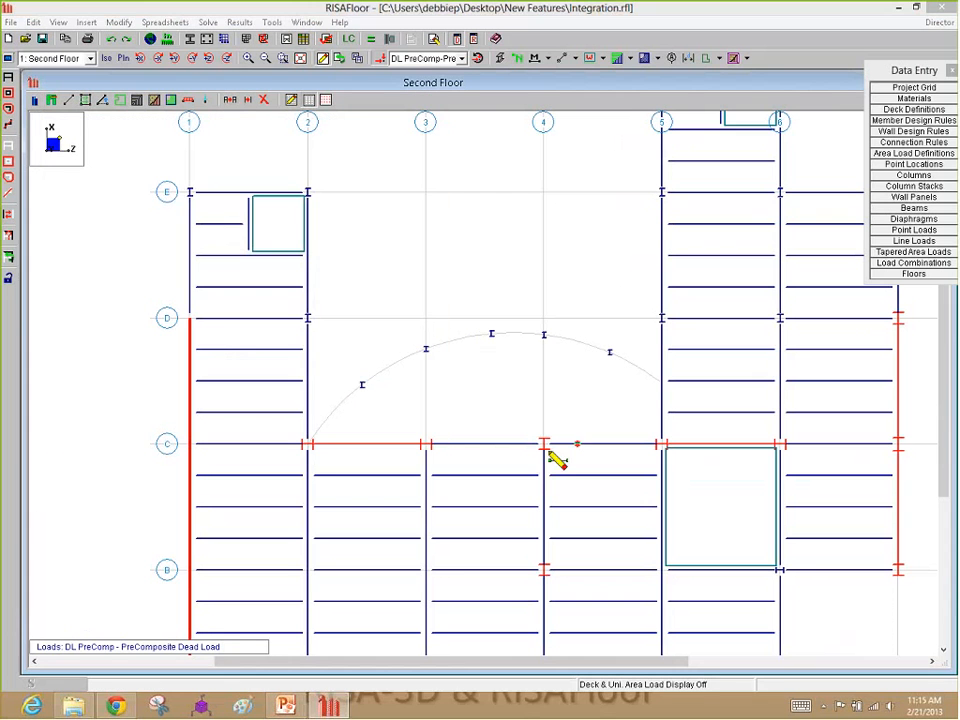
Draw a beam from C-3 to the first arc column and a chain of beams along the arc from C-2 to grid line 5
click(427, 445)
click(362, 386)
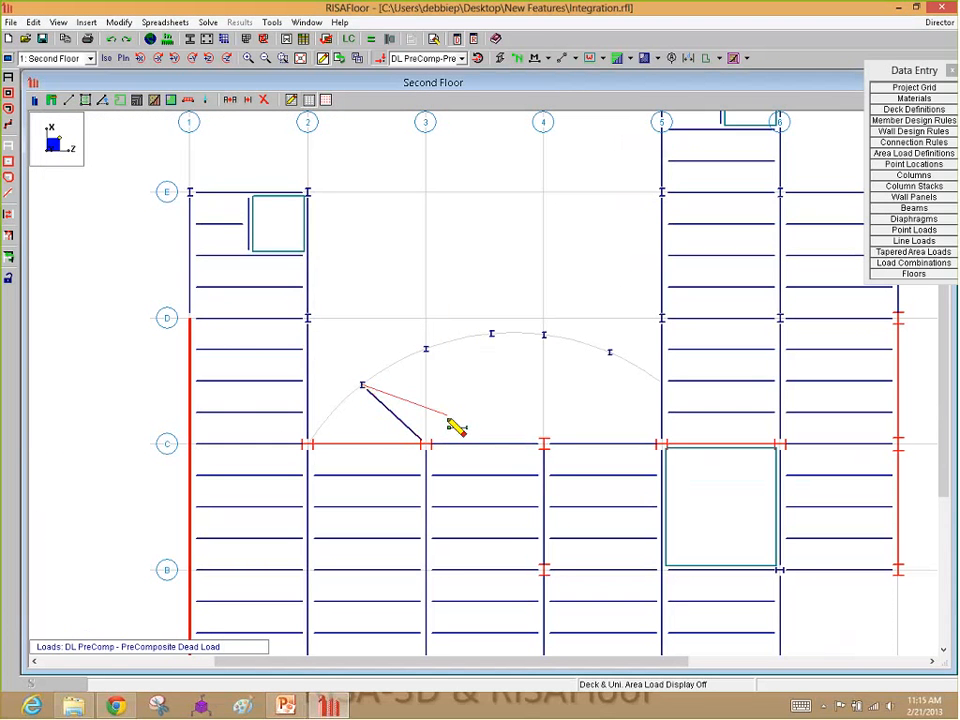
click(309, 446)
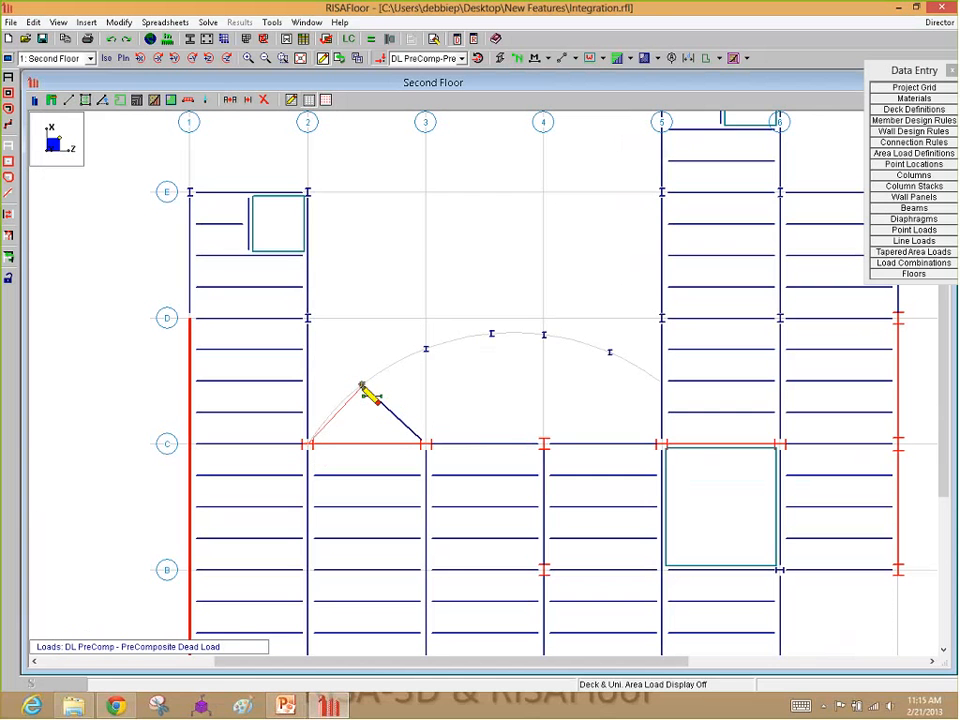
click(362, 386)
click(491, 334)
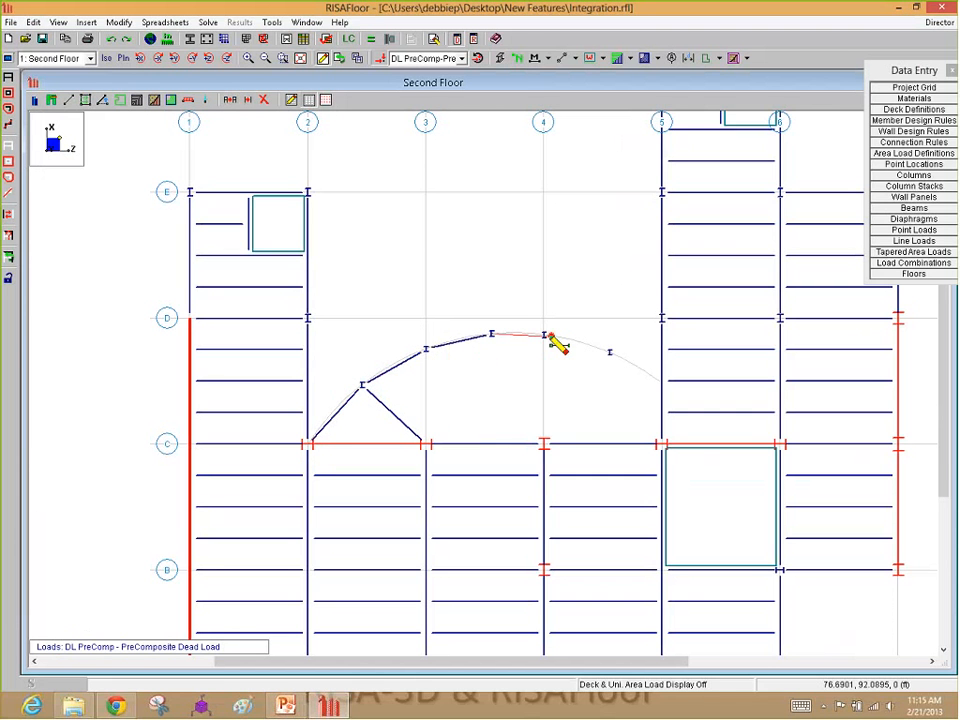
click(543, 334)
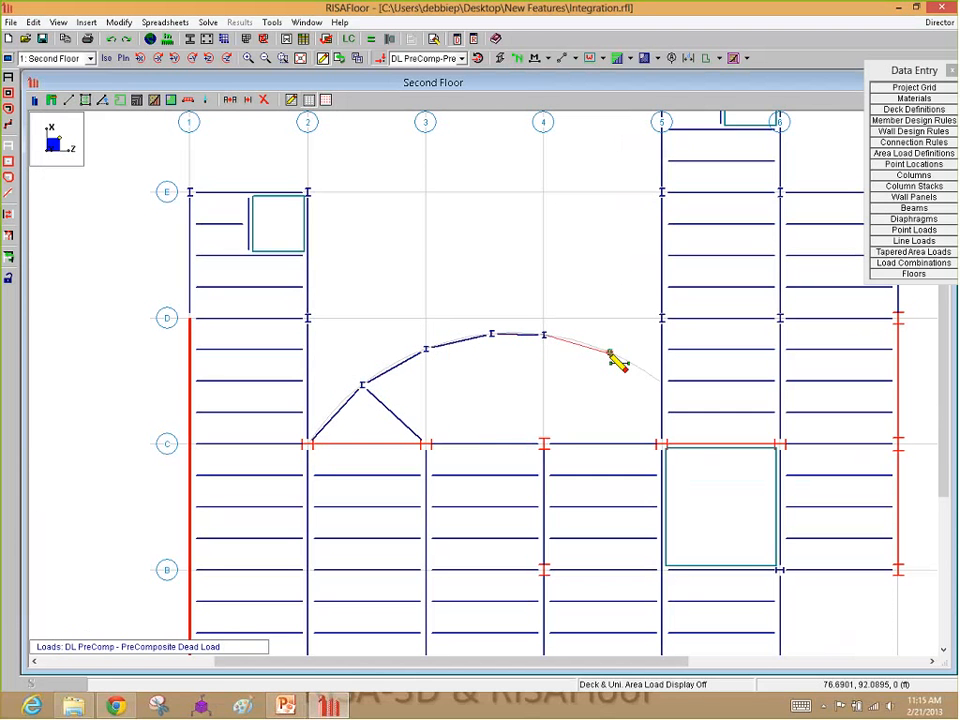
click(609, 352)
click(661, 380)
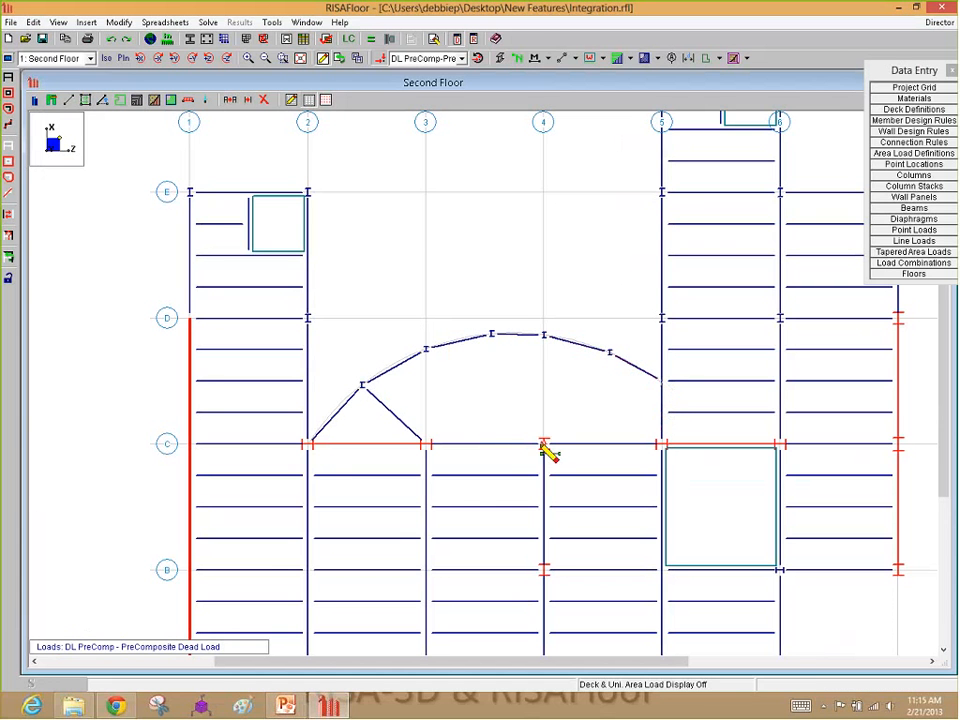
Draw five beams linking the arc columns to grid line C, ending at grid intersections C-3 and C-4
click(543, 334)
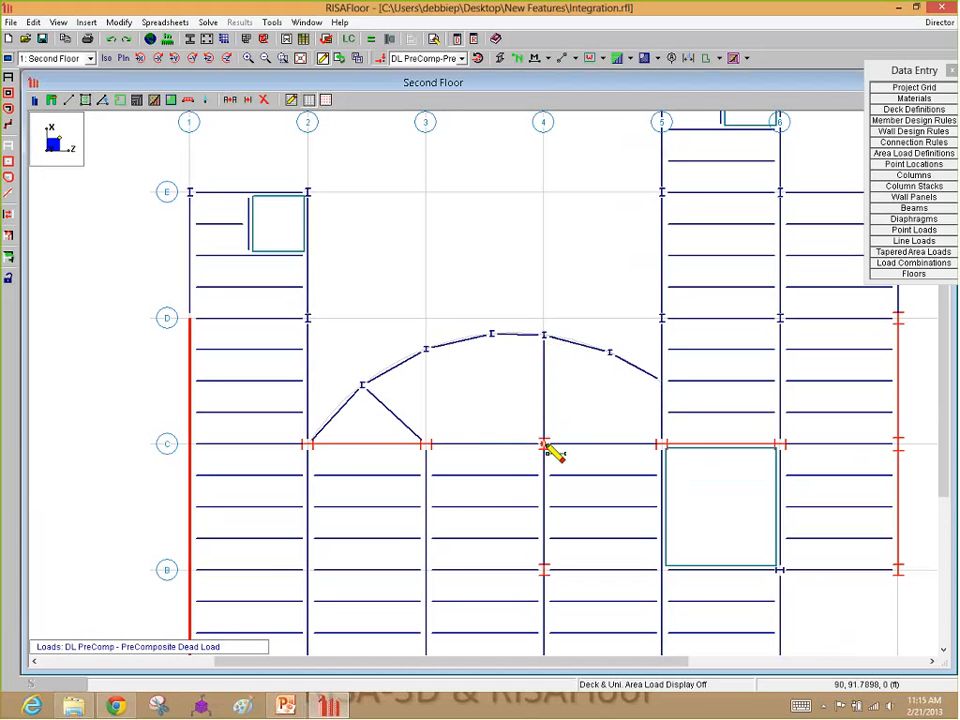
click(543, 443)
click(491, 334)
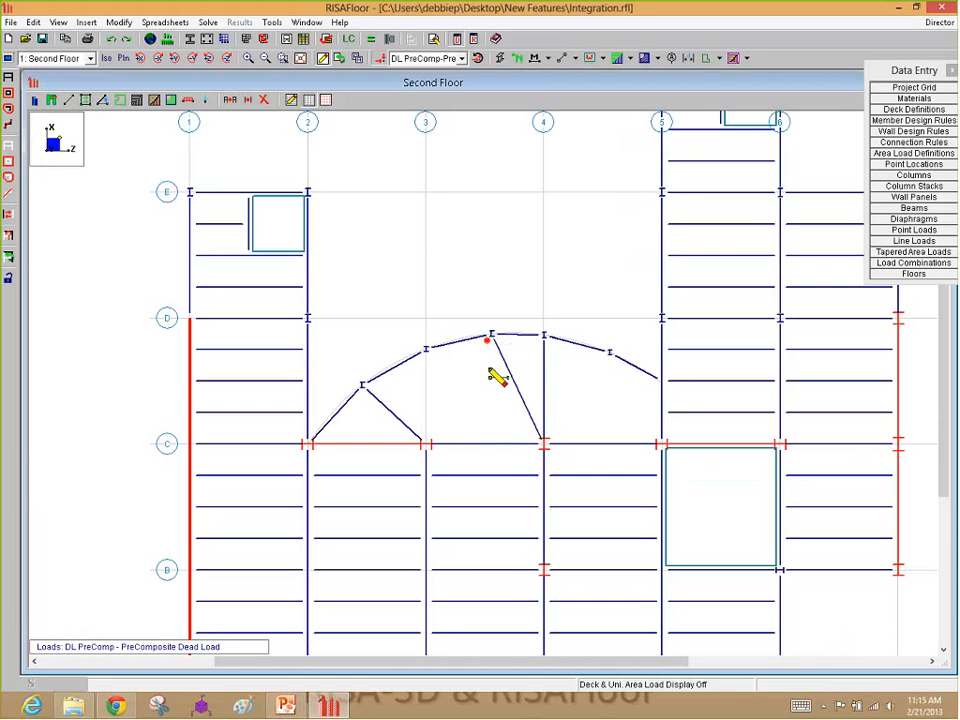
click(543, 443)
click(425, 350)
click(425, 443)
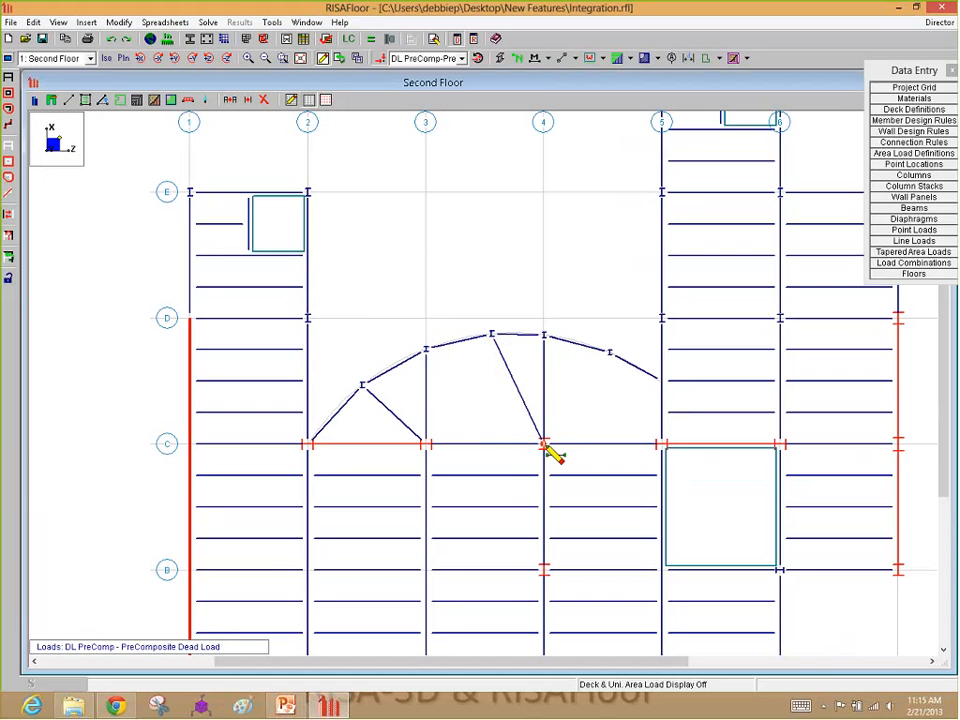
click(543, 443)
click(610, 352)
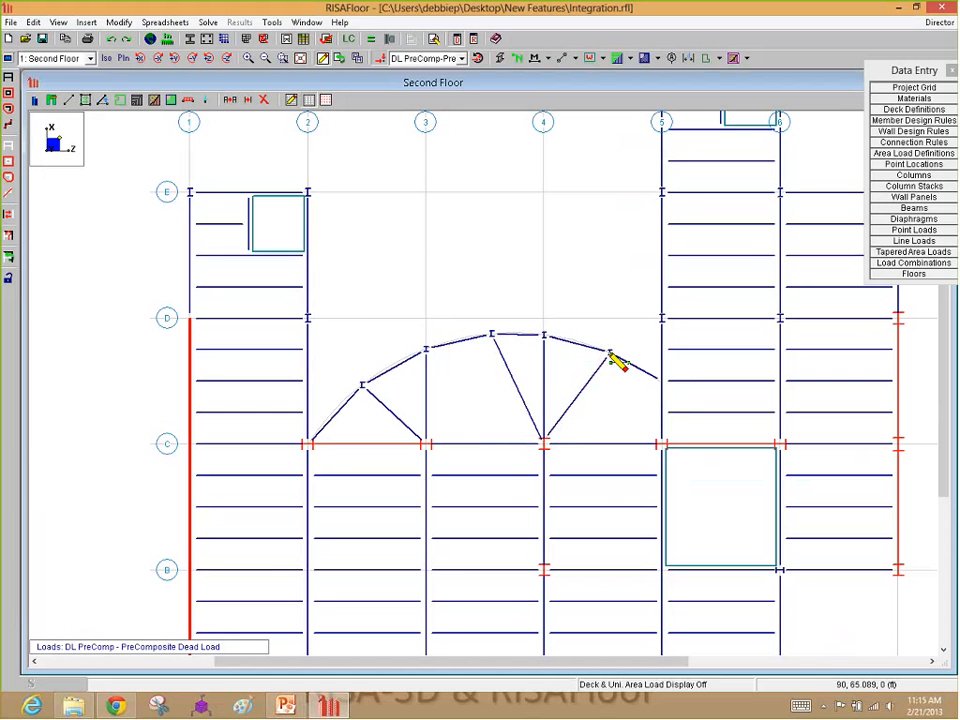
scroll(469, 253, down, 2)
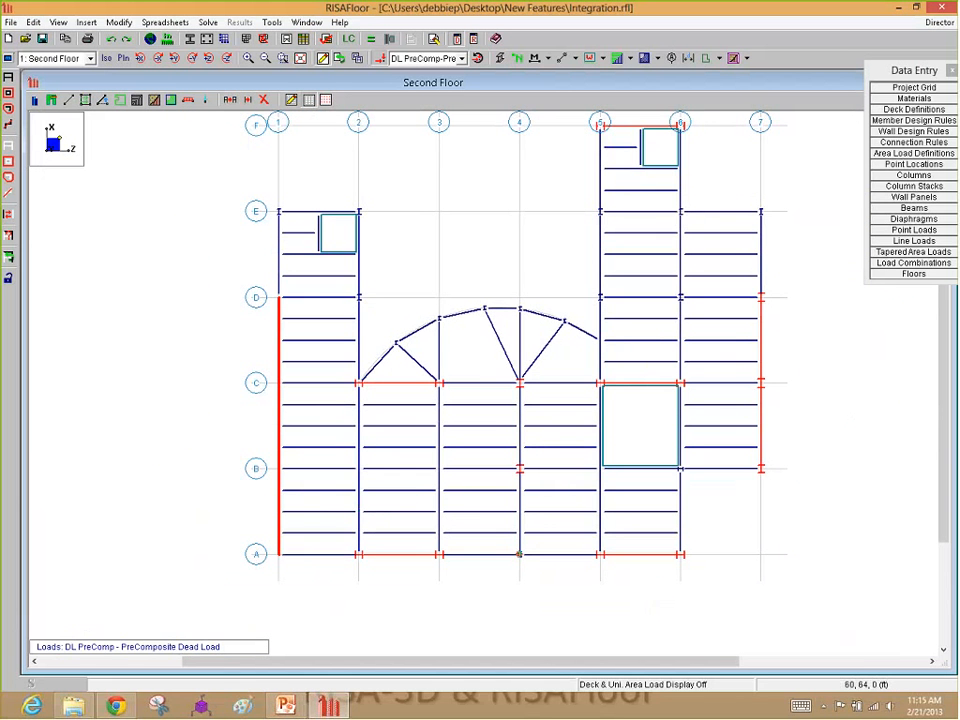
click(439, 382)
click(486, 310)
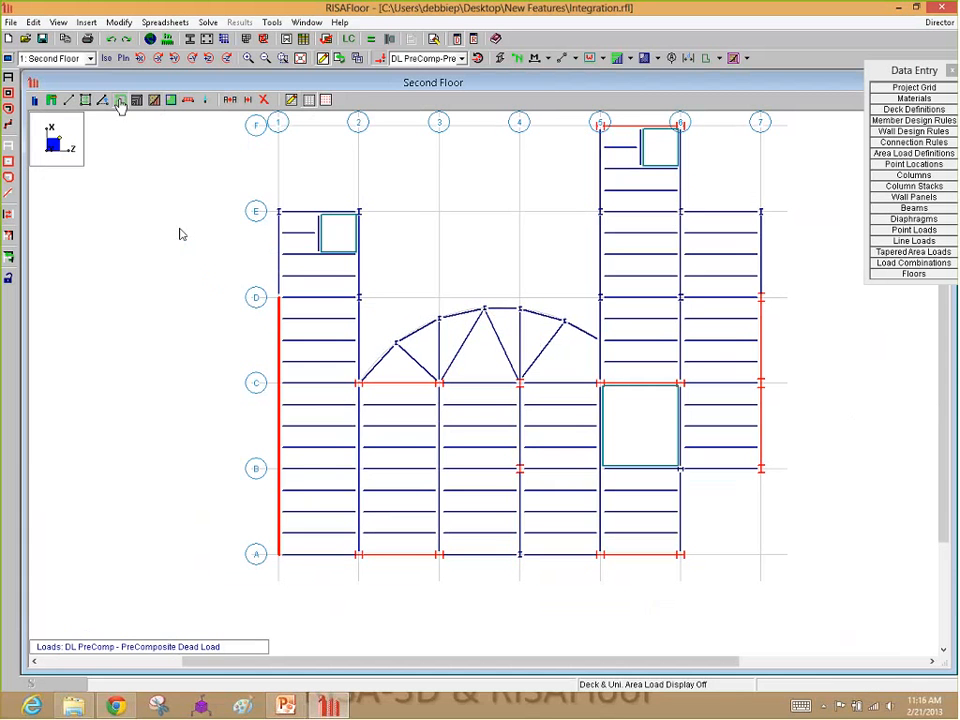
Generate the Second Floor's diaphragm perimeter around the arc bay and draw the missing A992 beam from C-5 to the nearest arc column
click(170, 100)
click(142, 416)
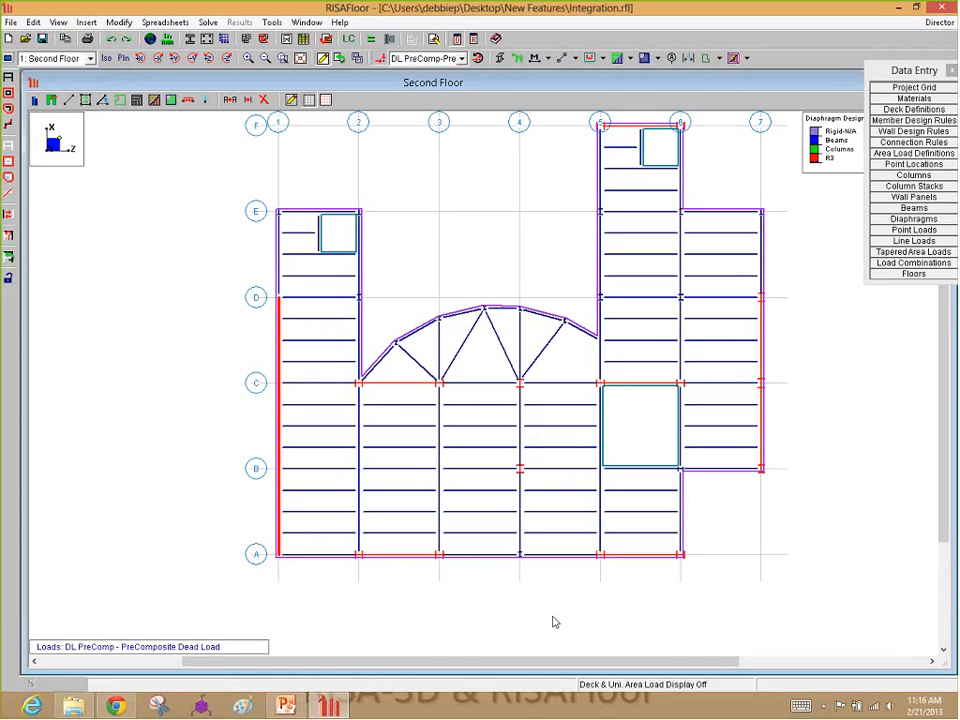
click(70, 101)
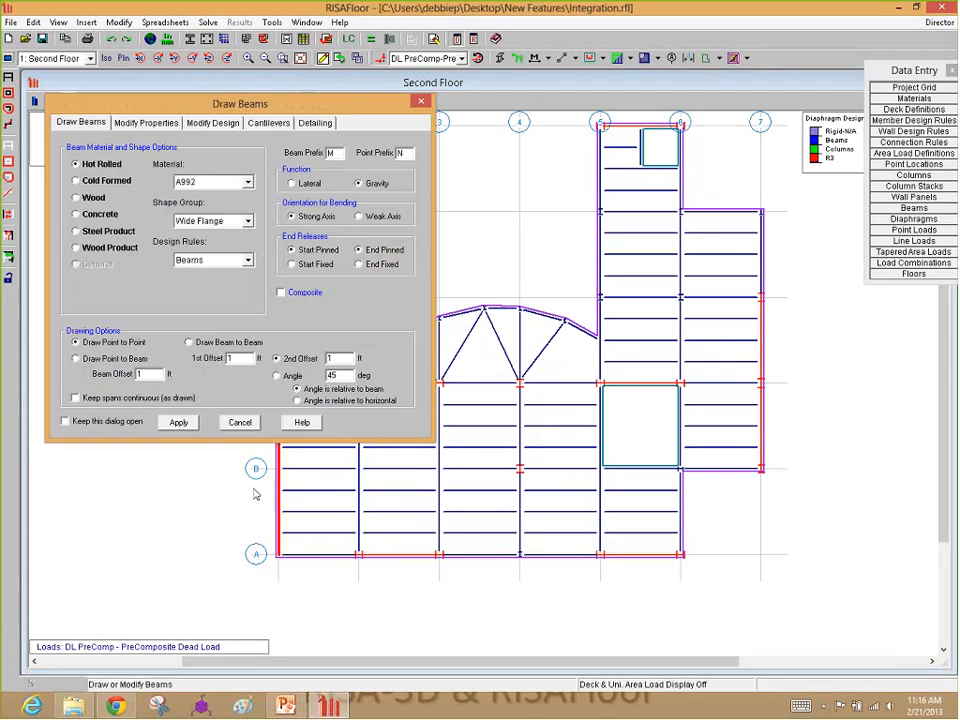
click(180, 422)
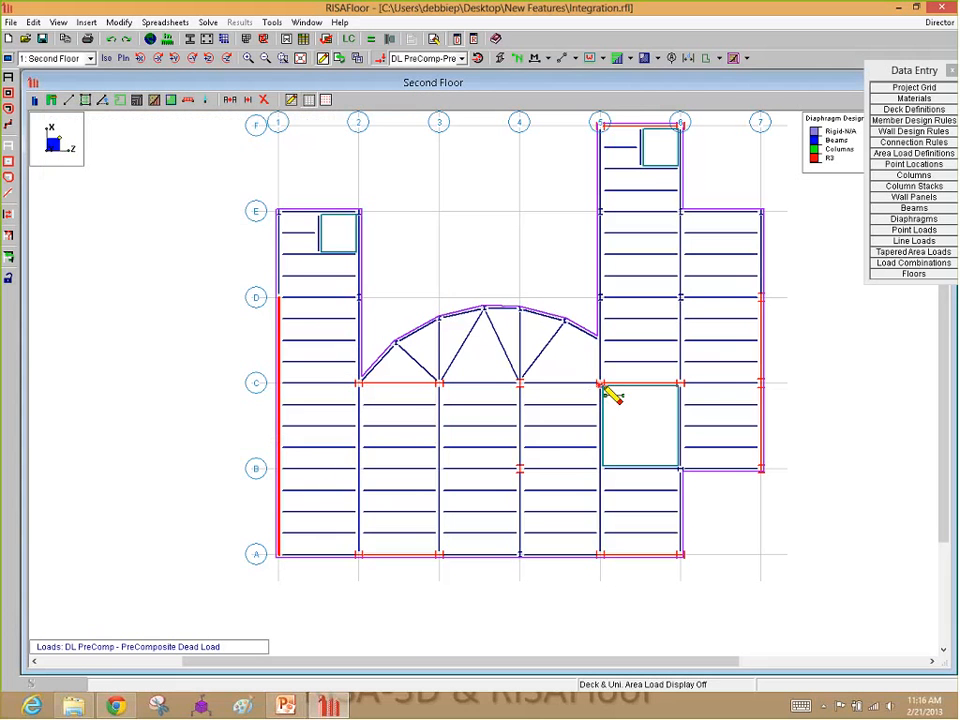
scroll(602, 374, up, 3)
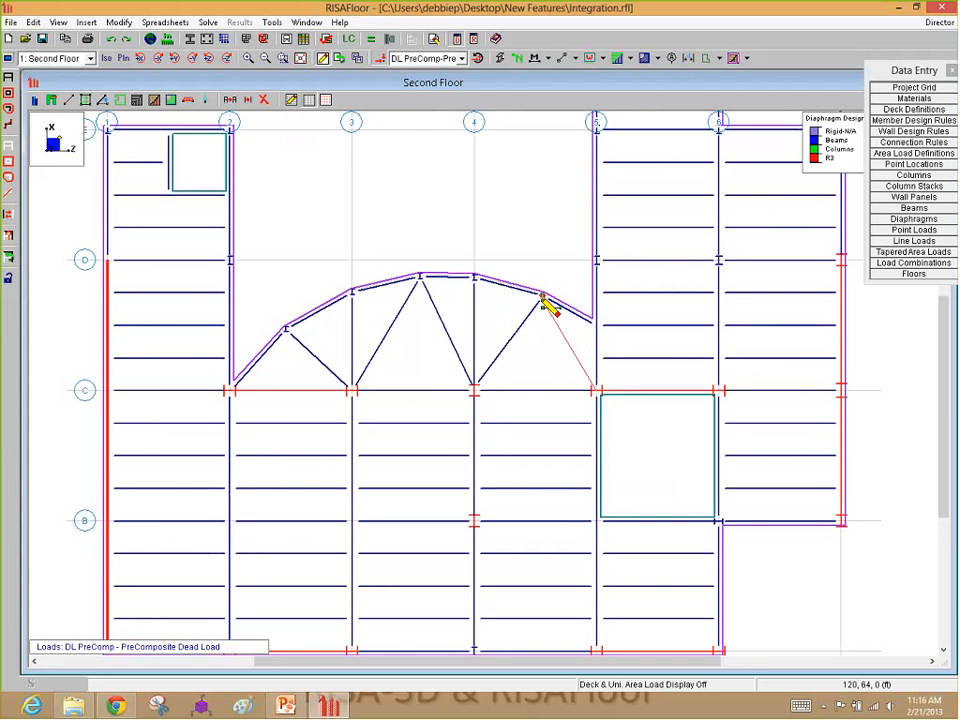
scroll(557, 345, down, 1)
scroll(255, 274, down, 1)
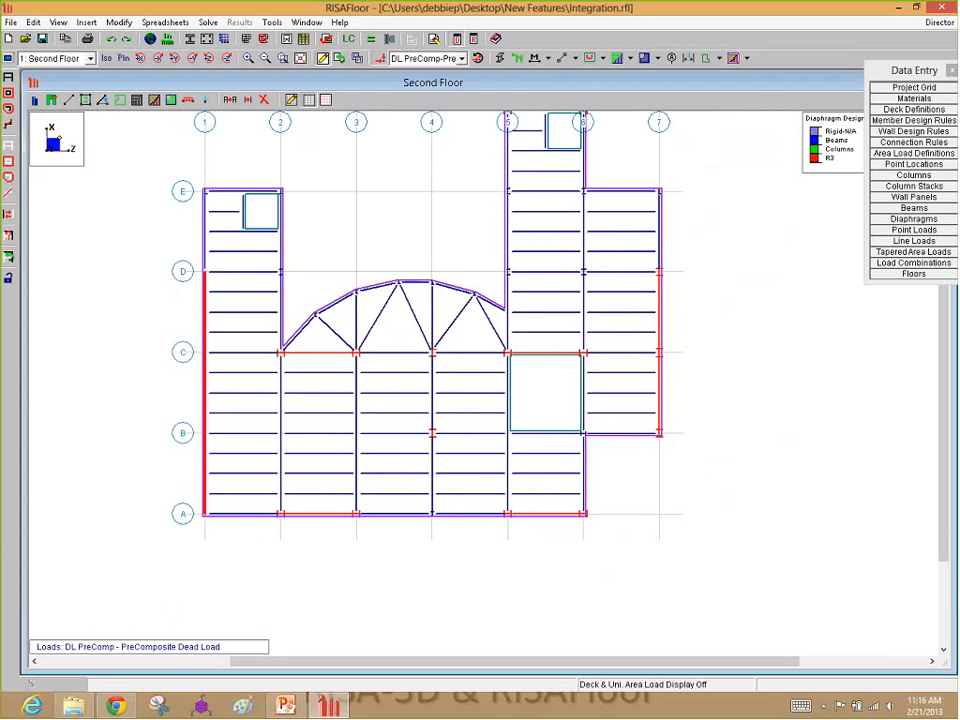
View the full 3D model and bring up the Roof floor plan
click(90, 58)
click(38, 92)
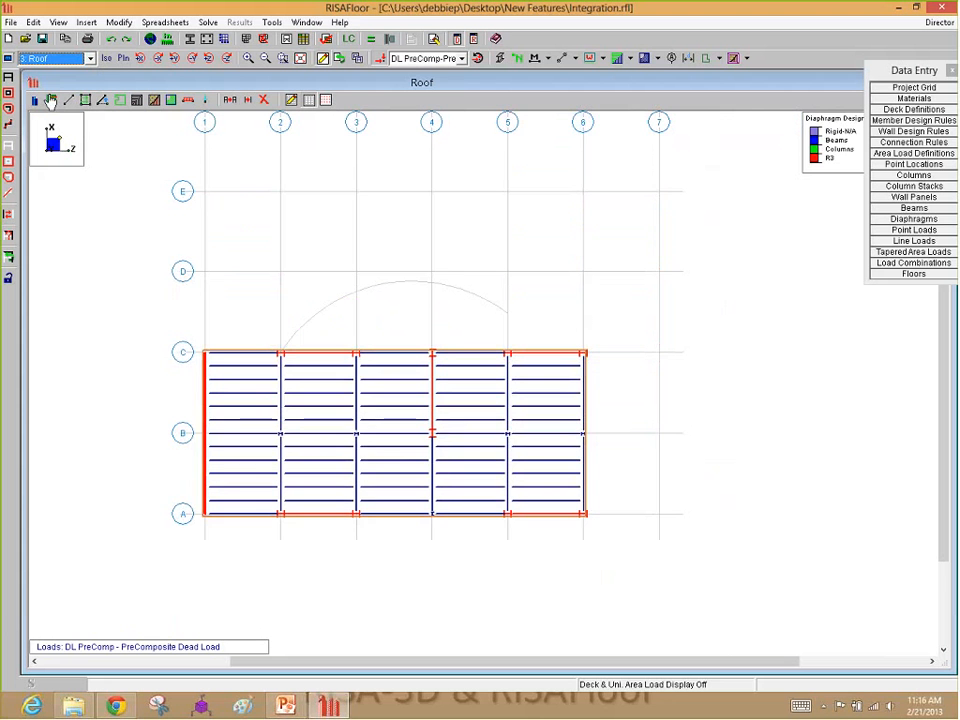
key(Down)
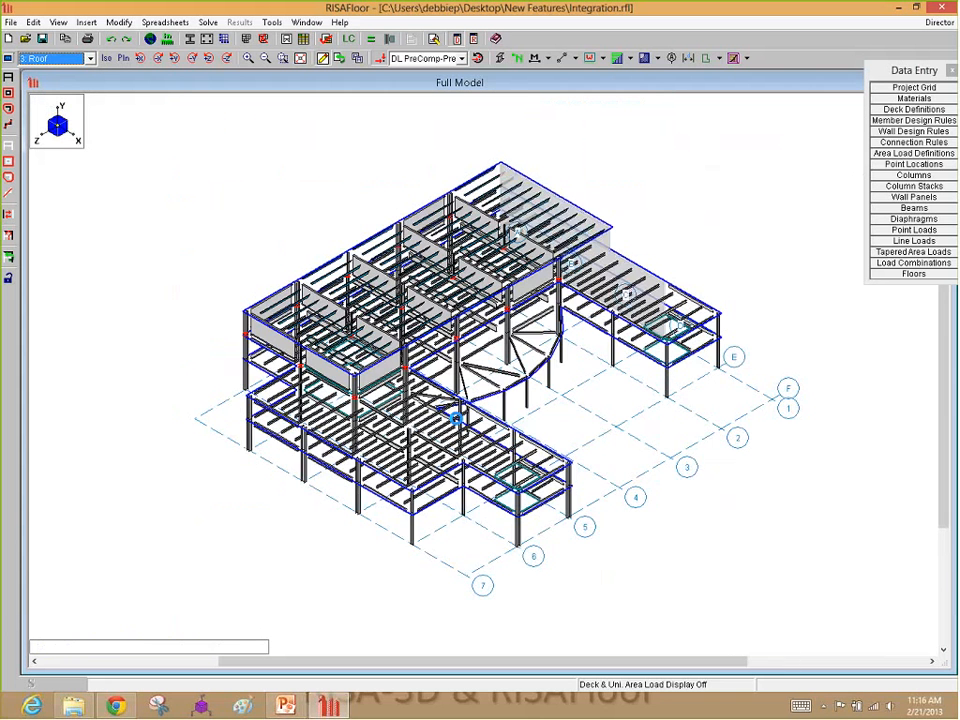
key(Up)
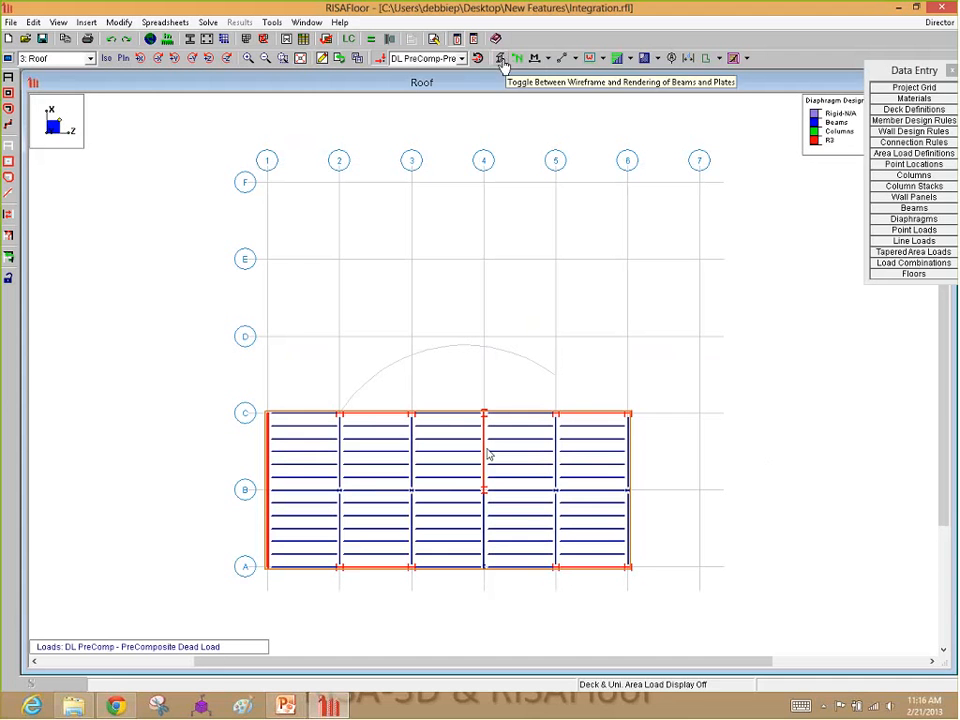
Label the Roof's members with their shapes to show the K joists and virtual joist girders
click(534, 58)
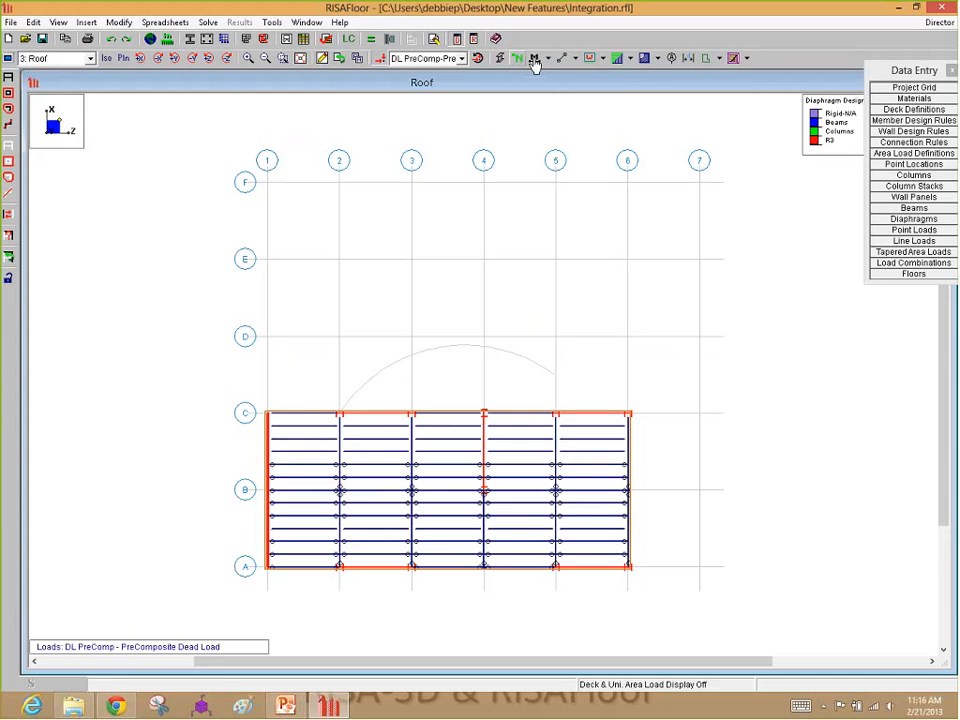
click(575, 58)
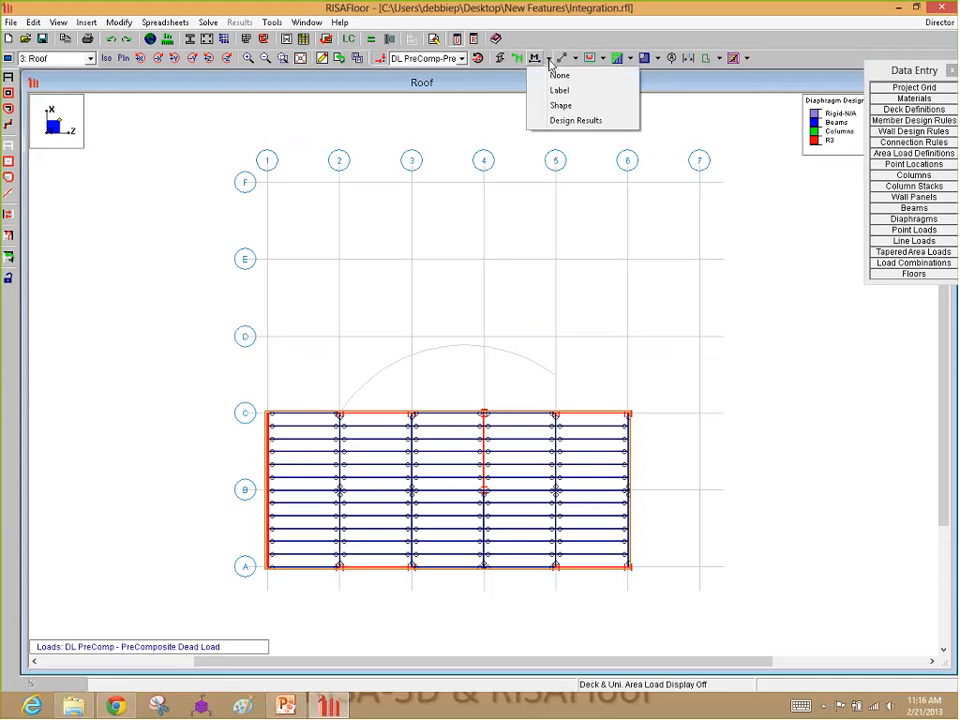
click(568, 103)
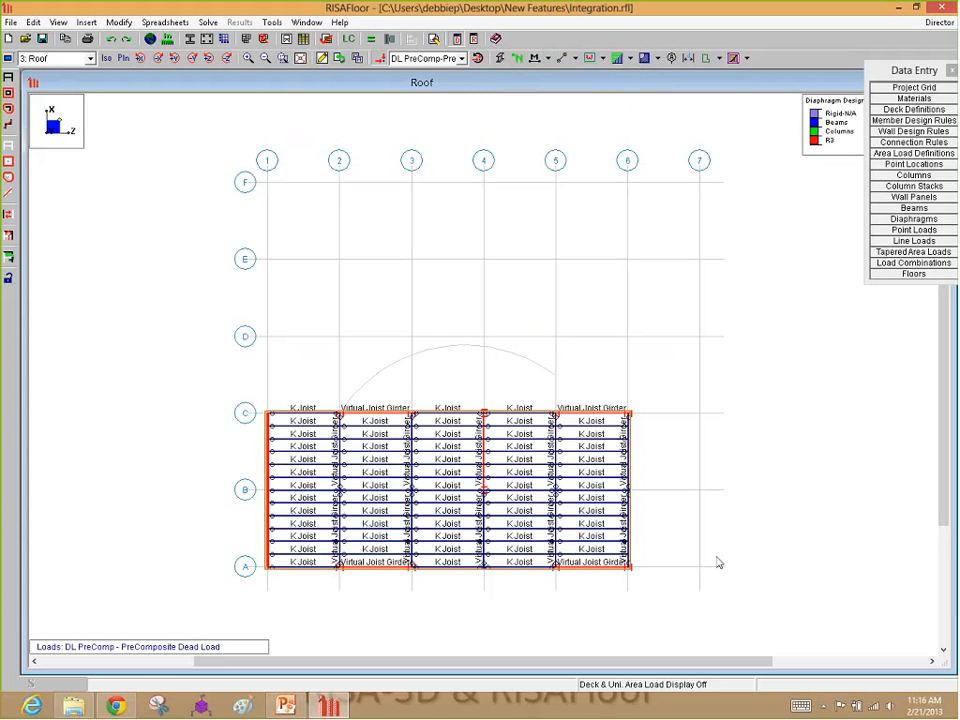
scroll(717, 563, up, 3)
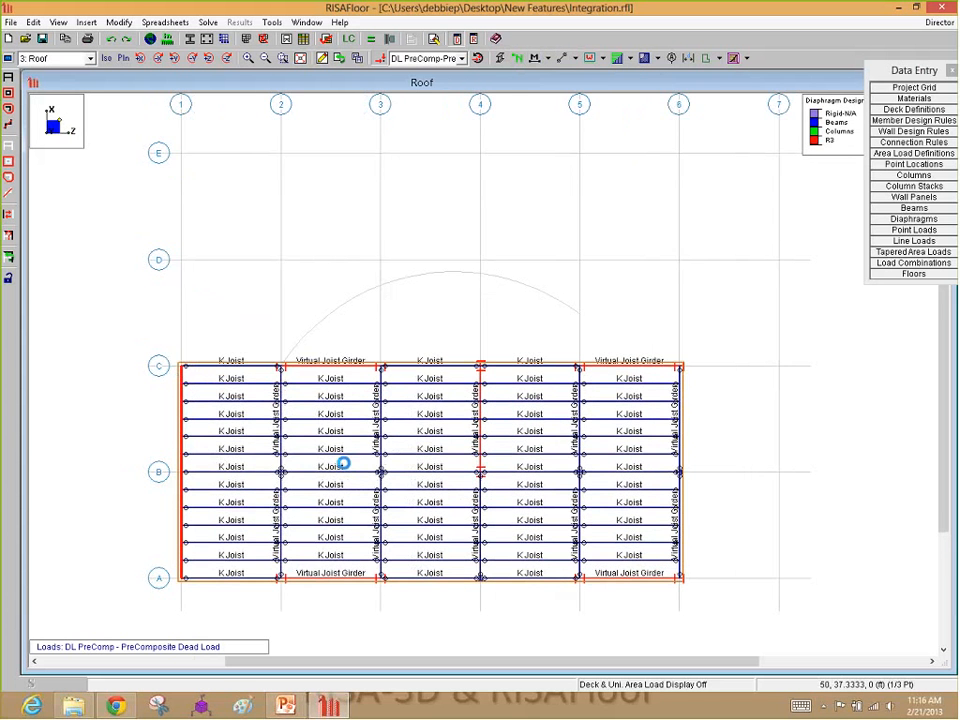
scroll(377, 470, up, 2)
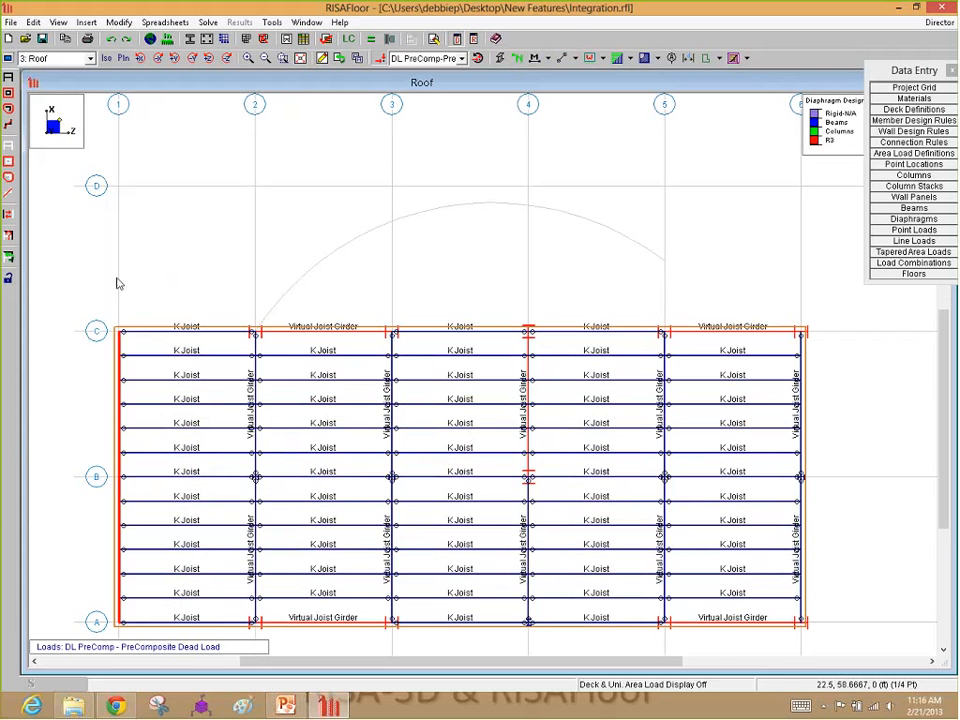
scroll(362, 281, down, 2)
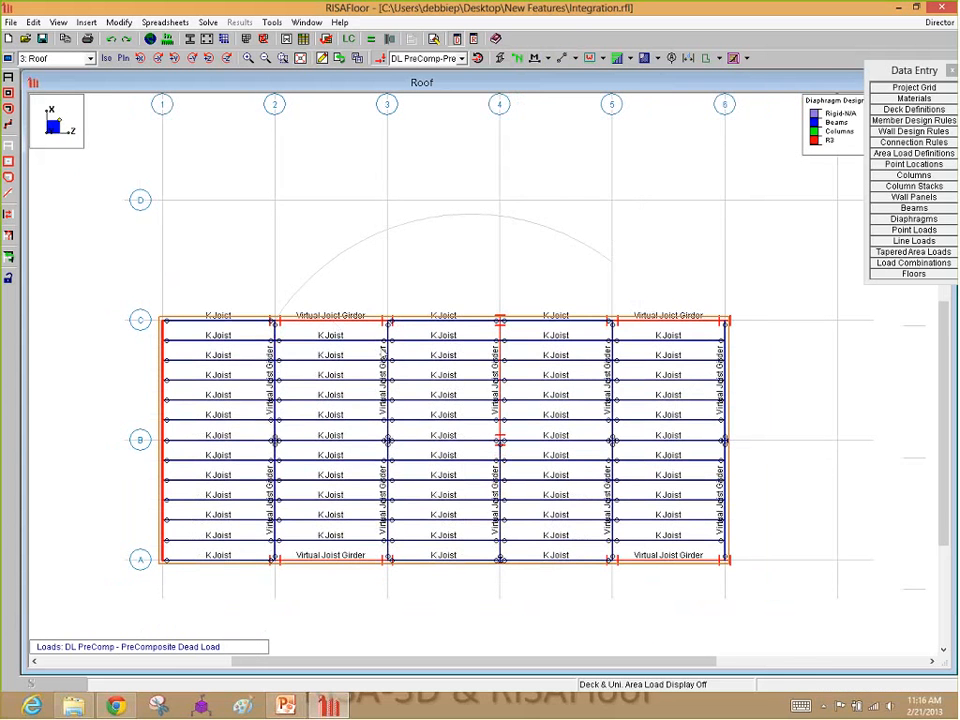
Solve the model, accept the column section size warning, and close the Warning Log and hot rolled beam design results
click(371, 39)
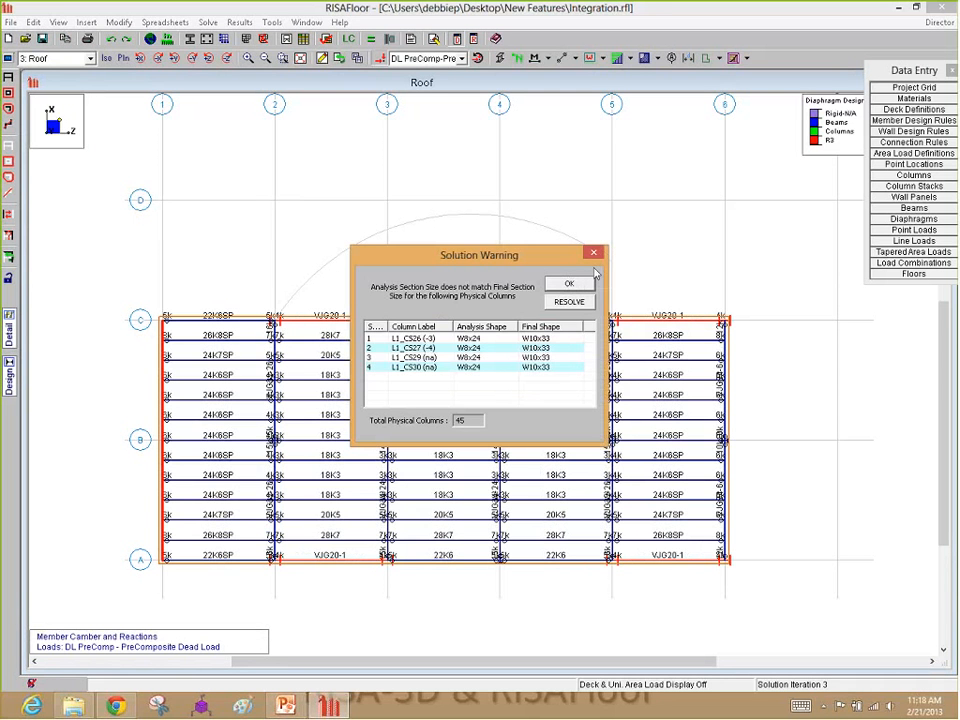
click(568, 281)
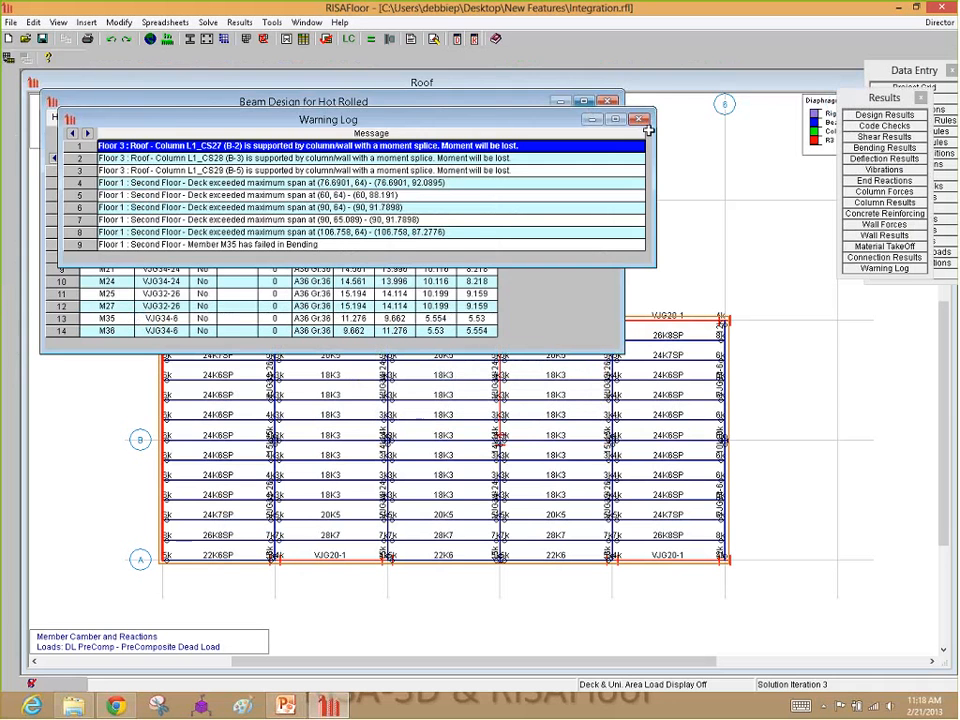
click(636, 130)
click(609, 102)
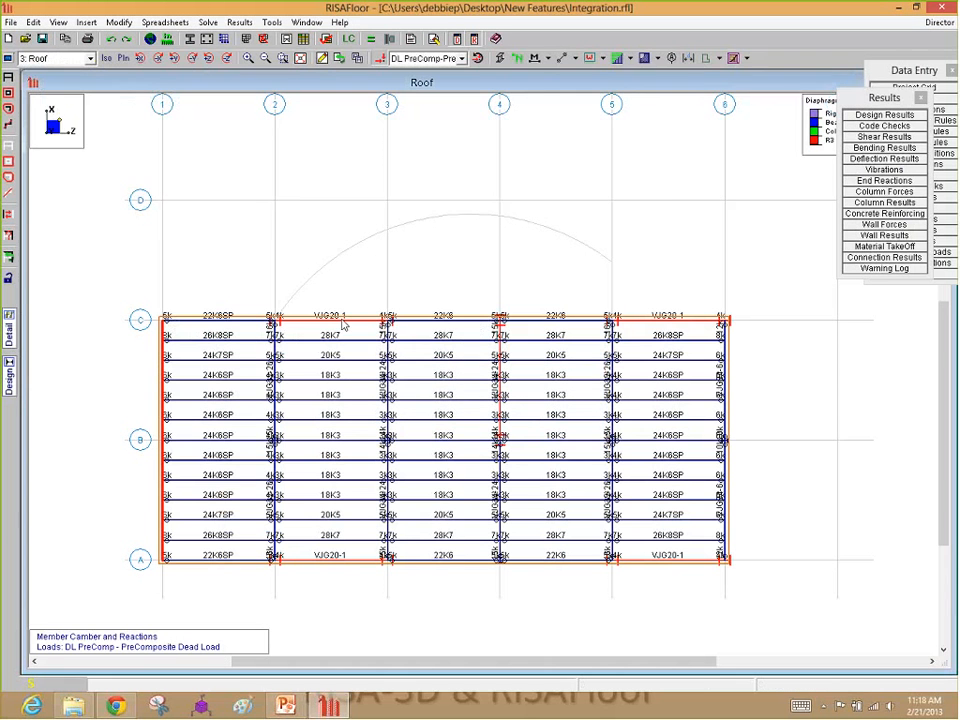
scroll(358, 399, down, 2)
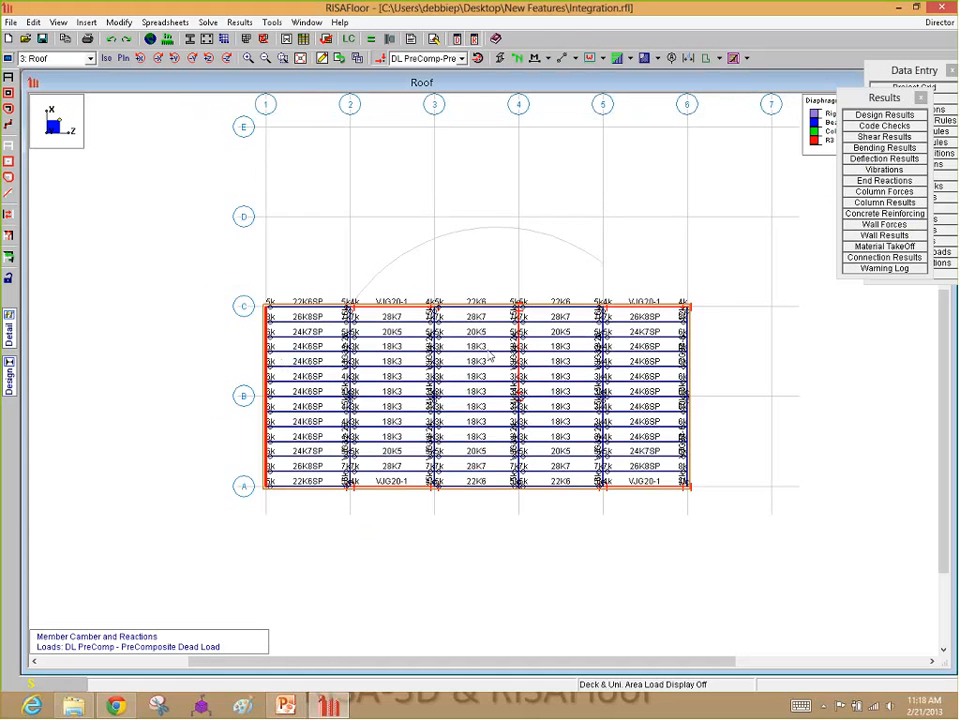
scroll(490, 358, up, 1)
scroll(502, 338, up, 2)
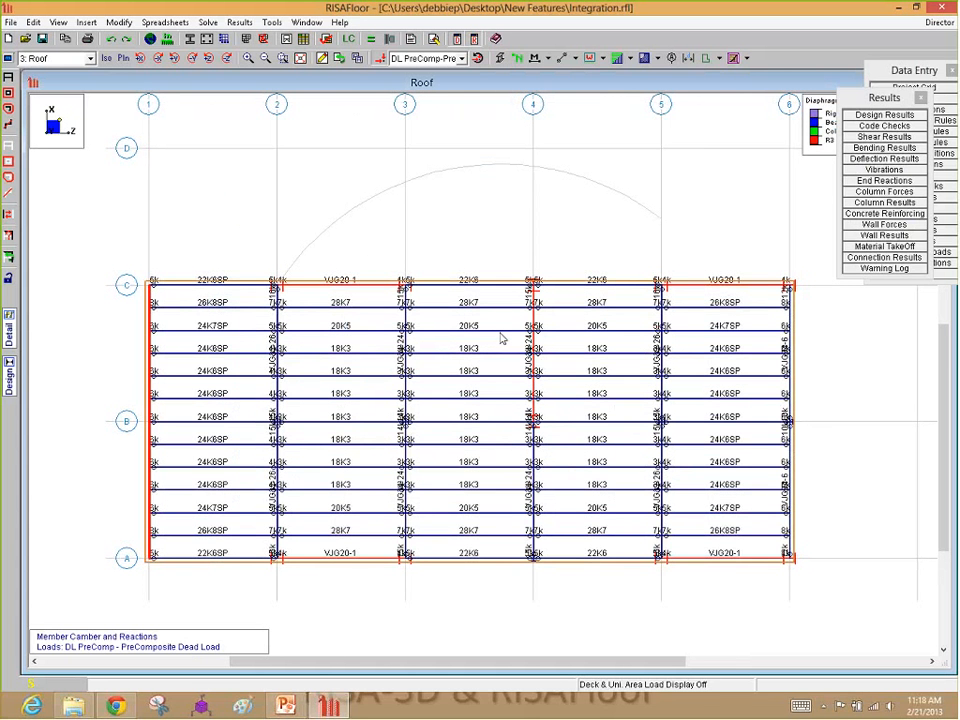
Examine the detail report of the Roof's VJG32-26 joist girder on grid line 2 between B and C, down to its deflections
scroll(502, 338, down, 2)
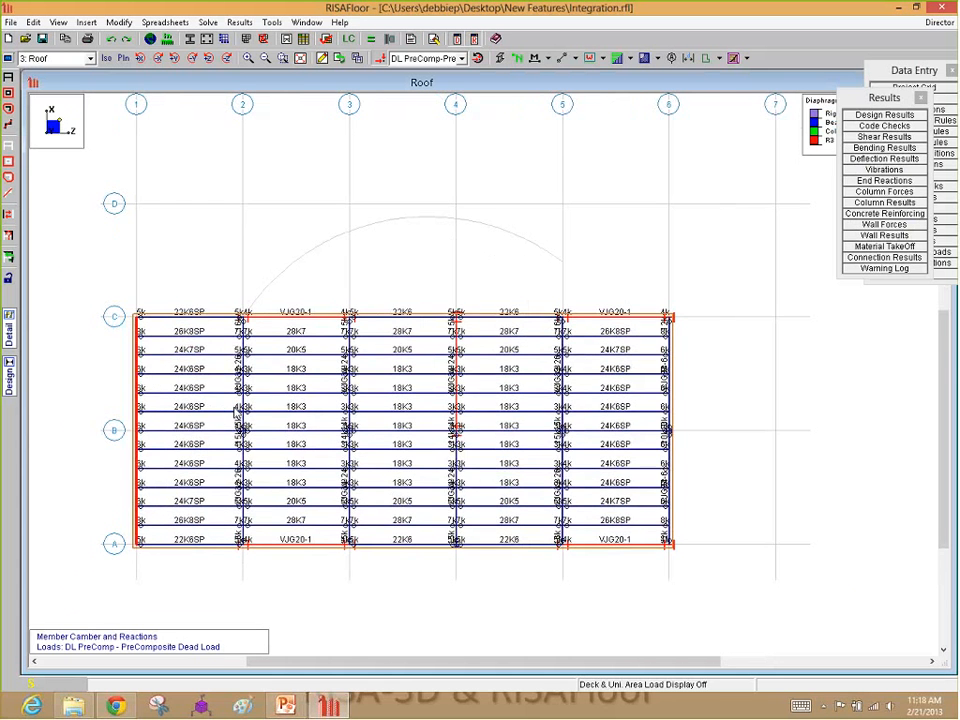
scroll(231, 407, up, 5)
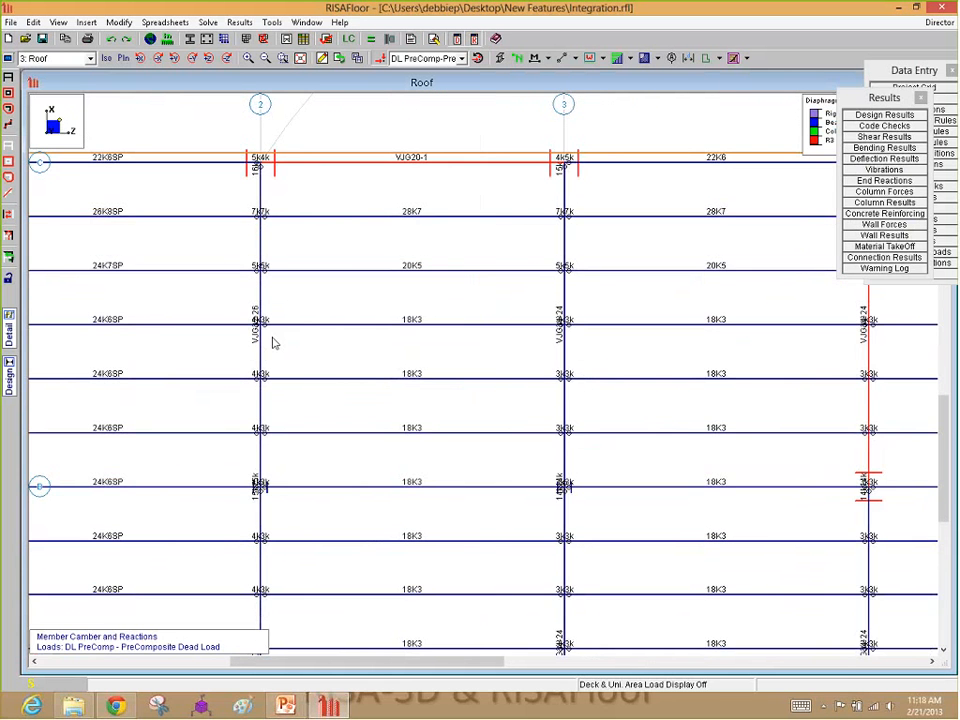
scroll(274, 343, down, 3)
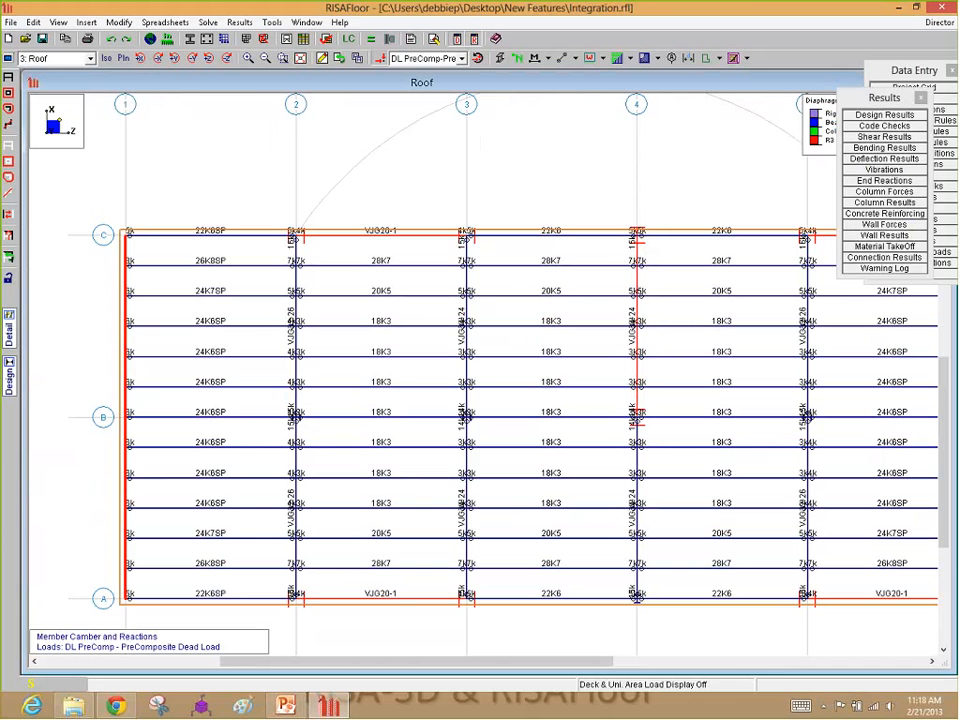
click(297, 341)
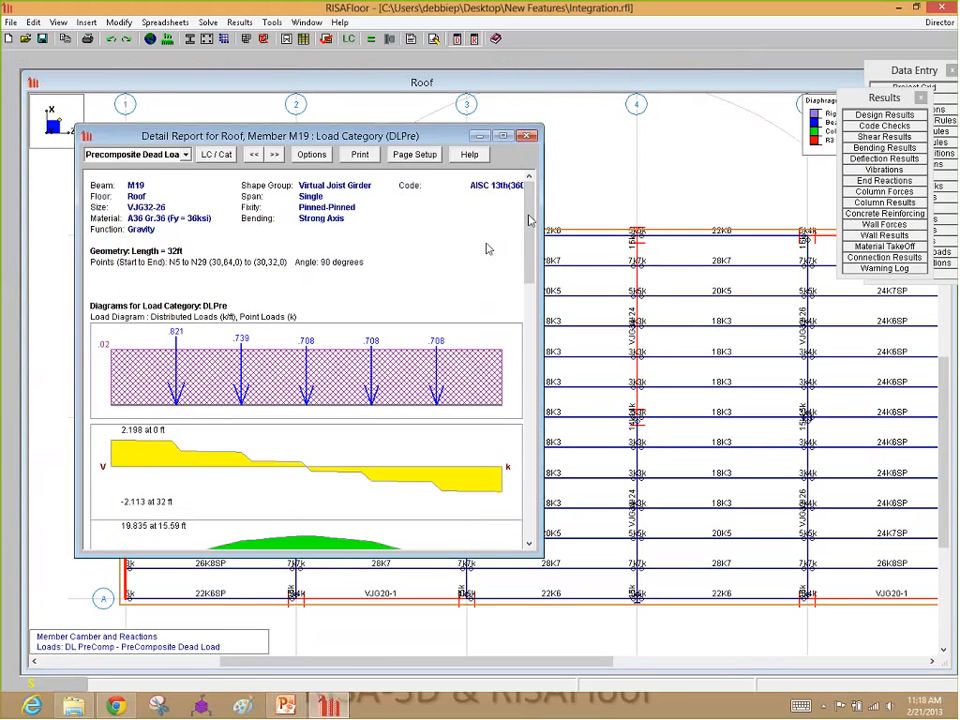
scroll(487, 249, down, 5)
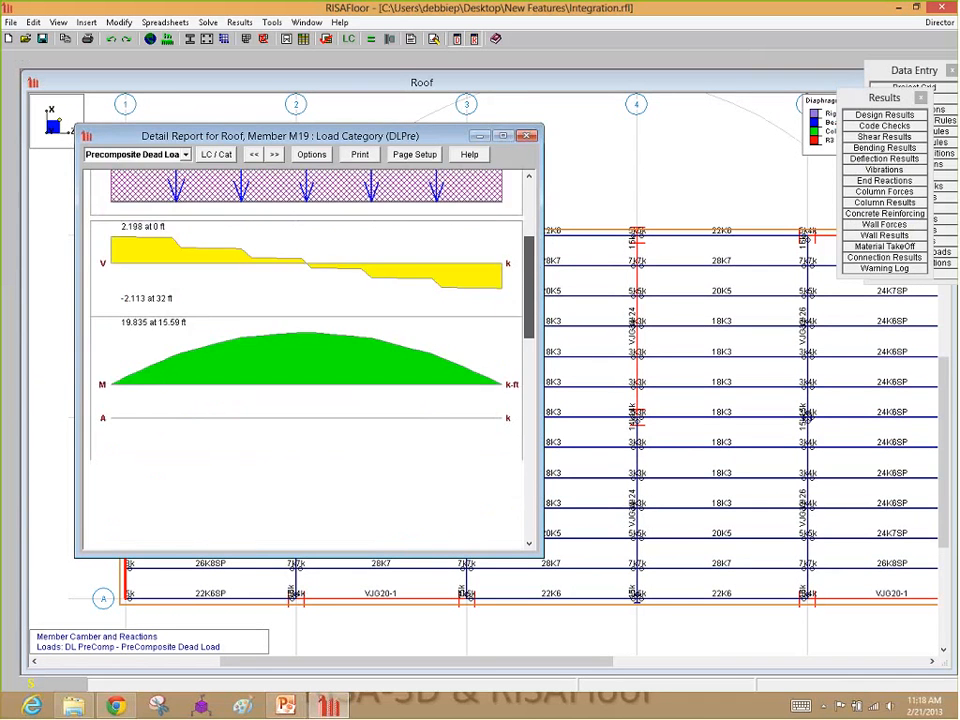
drag(530, 293, 540, 472)
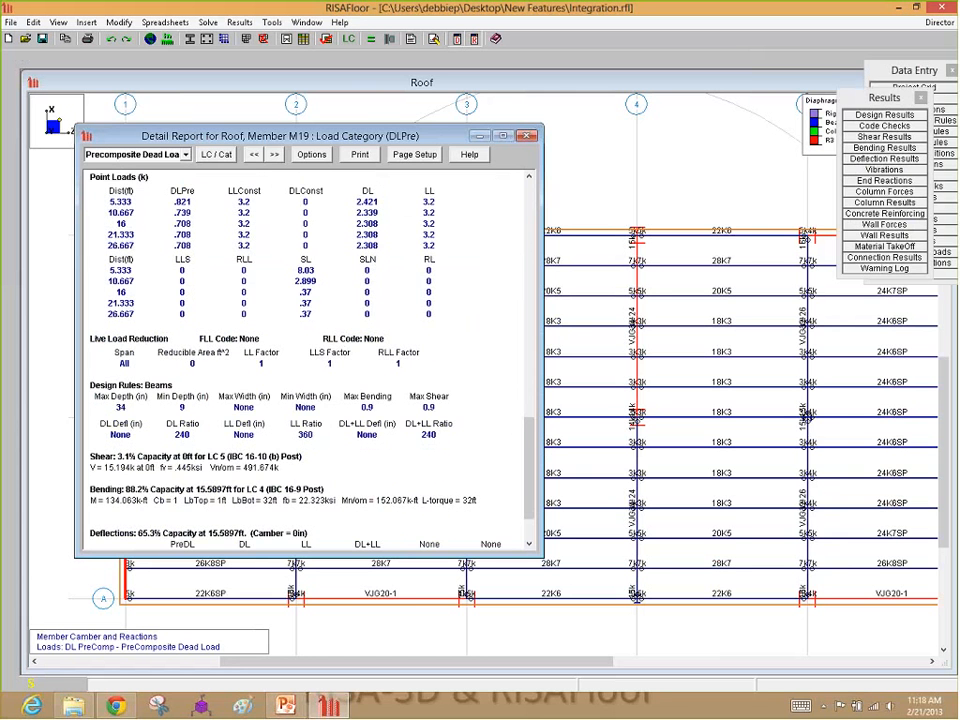
scroll(300, 360, down, 3)
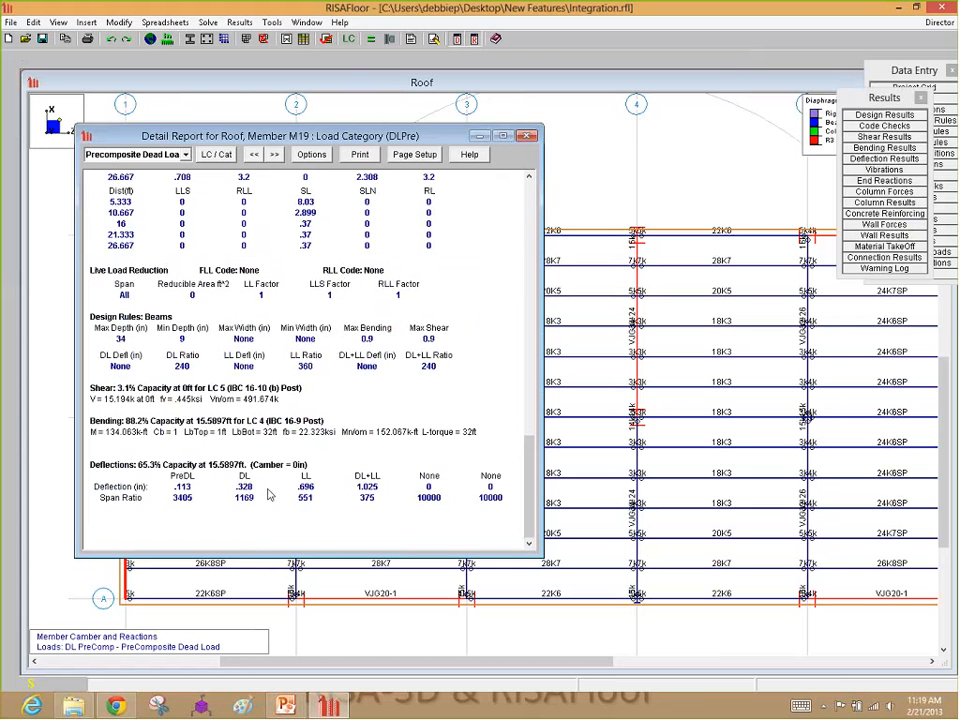
click(526, 136)
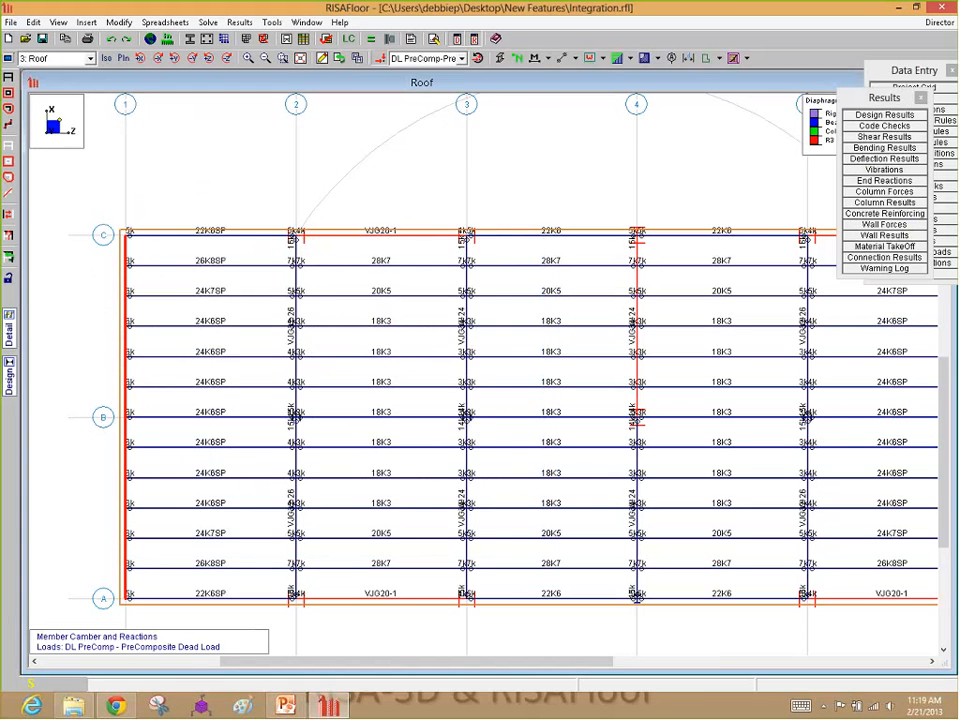
Examine the detail report of the 20K5 joist between grids 2 and 3 on the Roof, enlarging the report to read its loads and capacities
click(388, 303)
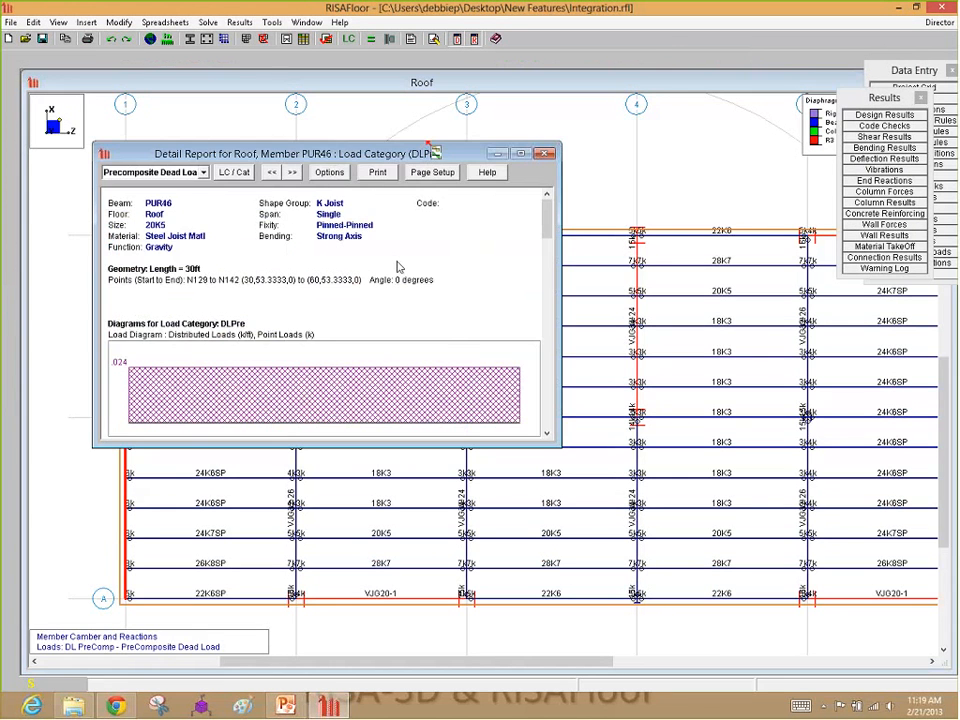
click(544, 153)
click(412, 295)
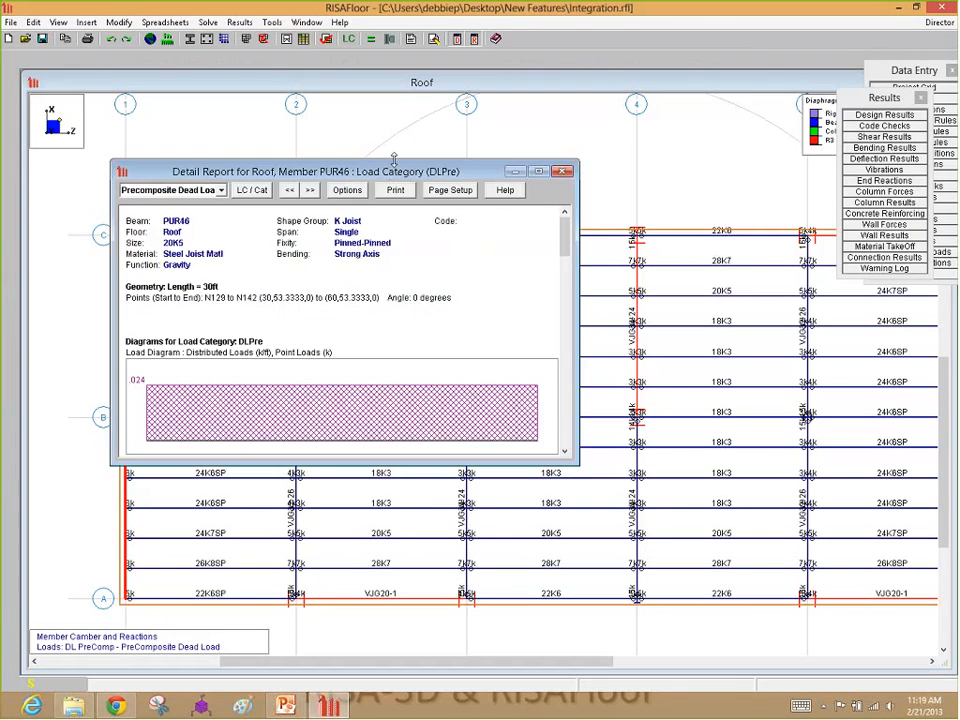
drag(394, 160, 394, 72)
drag(563, 185, 556, 280)
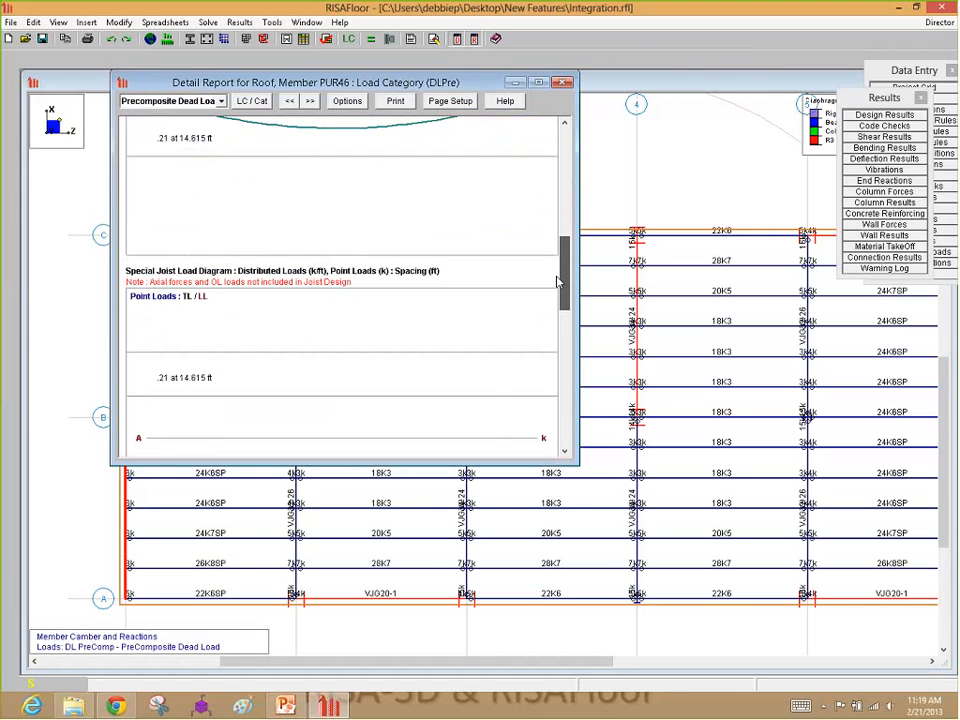
drag(447, 462, 447, 604)
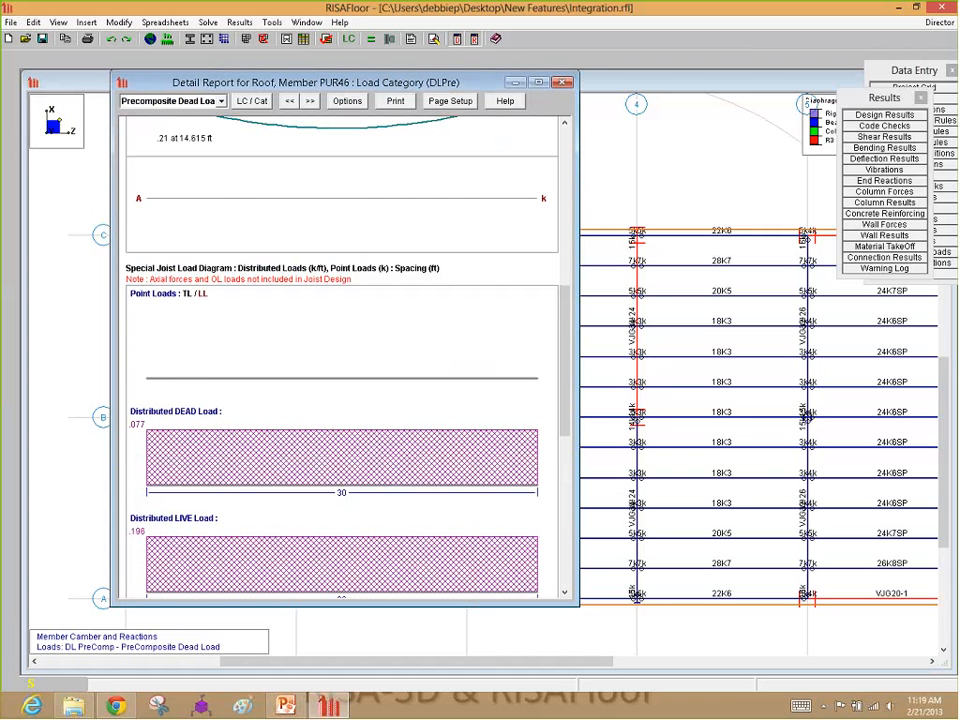
scroll(333, 480, down, 10)
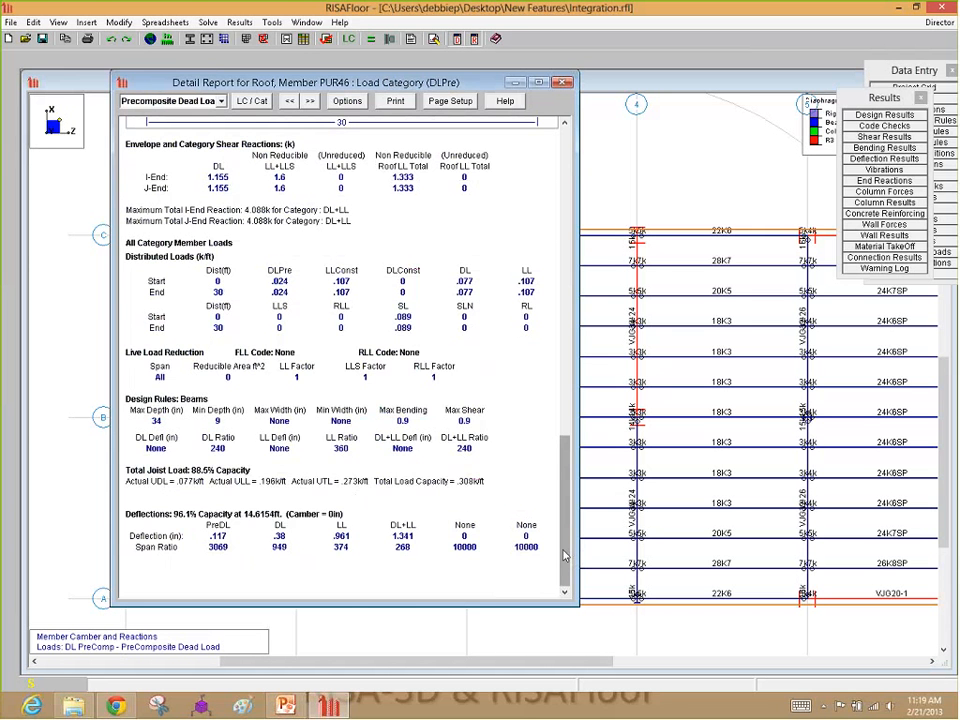
drag(564, 555, 615, 163)
click(563, 83)
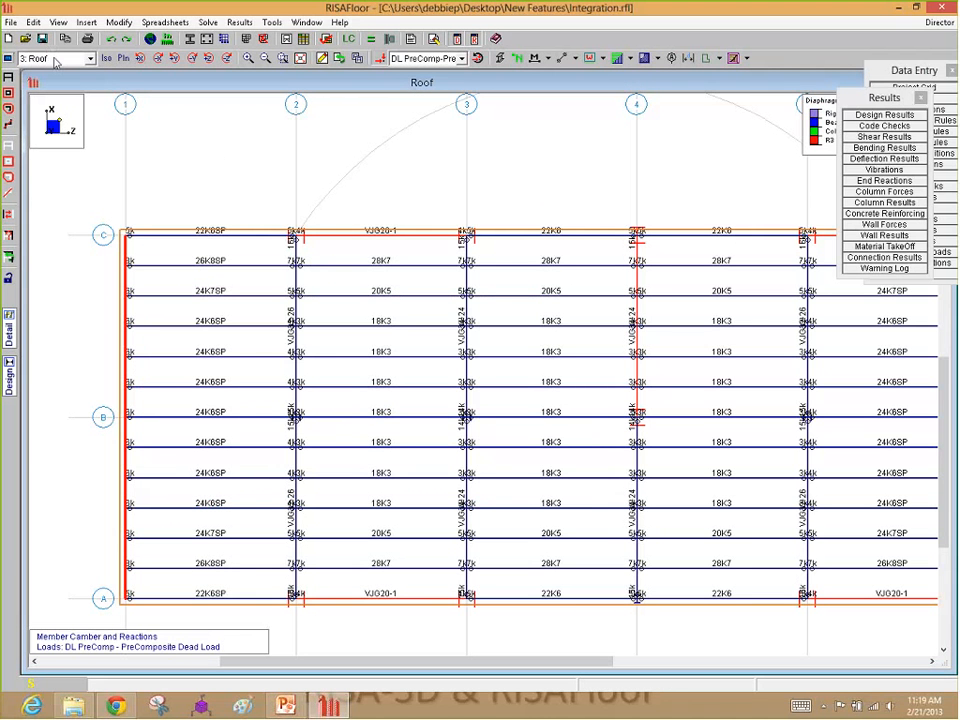
Bring up the Second Floor plan and show its whole framing, including the arc bay
click(55, 60)
click(40, 72)
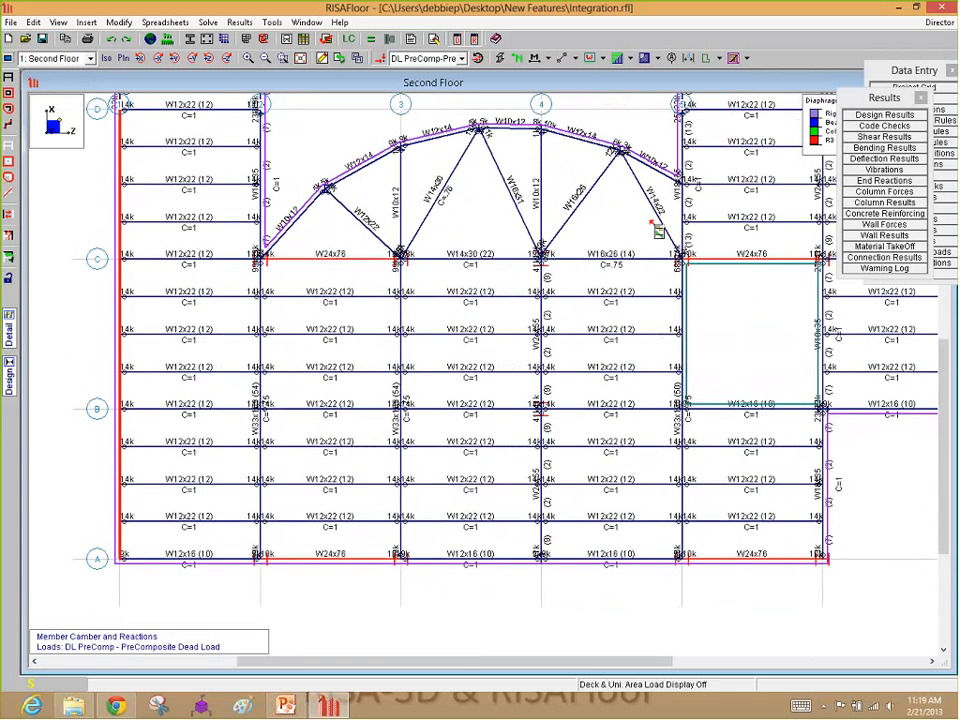
scroll(364, 234, down, 5)
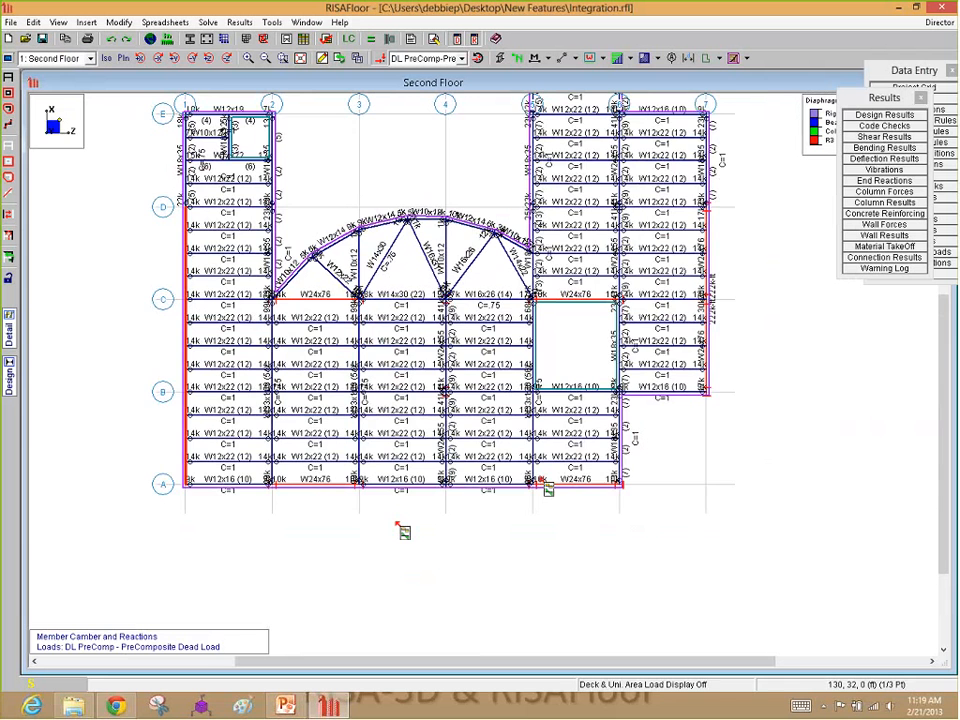
scroll(398, 526, down, 1)
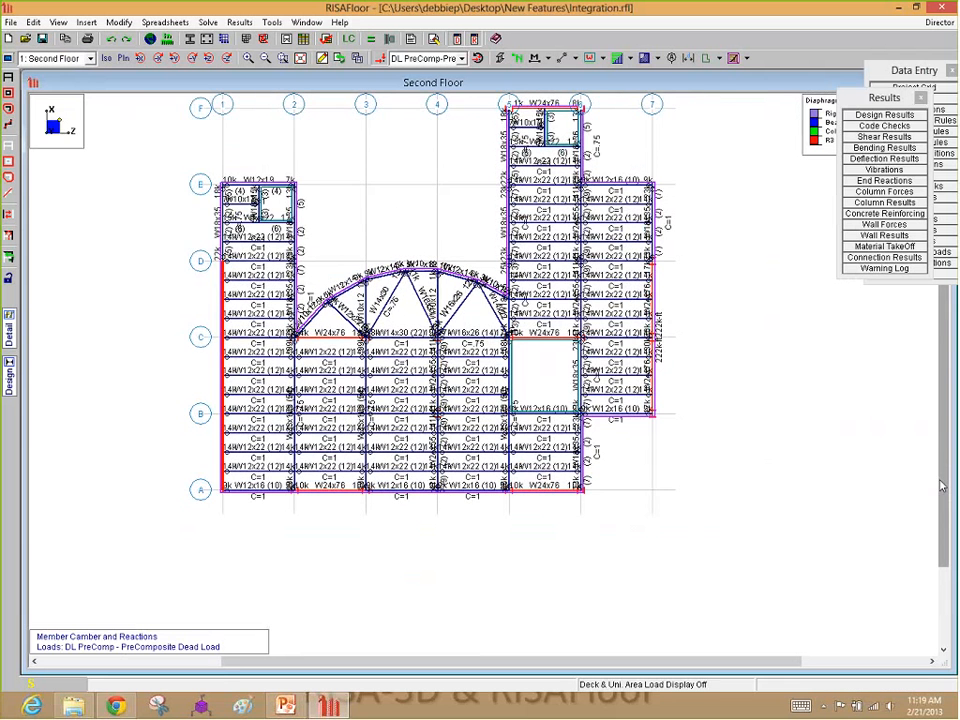
drag(941, 485, 941, 450)
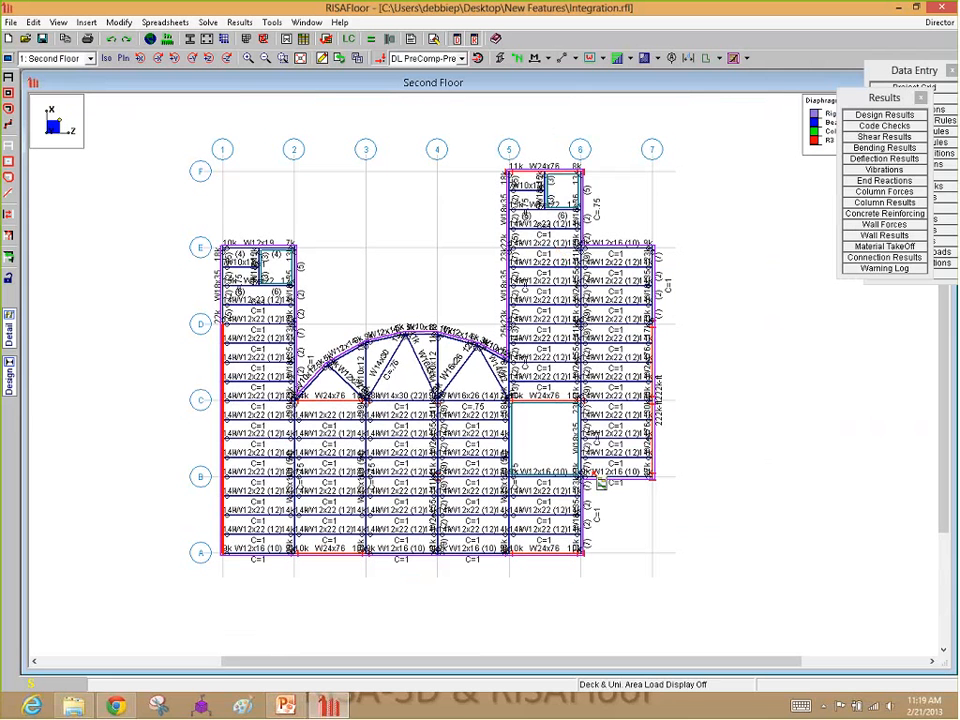
Transfer the model to RISA-3D, review the wind code choices and floor forces, and accept the ASCE 7-10 wind loads
click(940, 22)
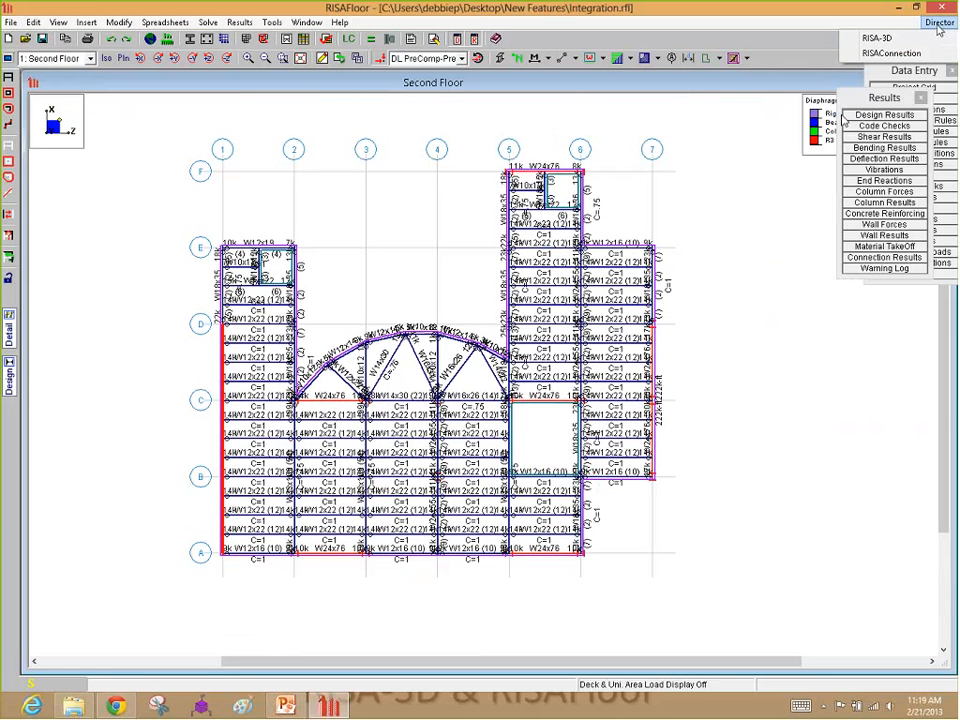
click(878, 38)
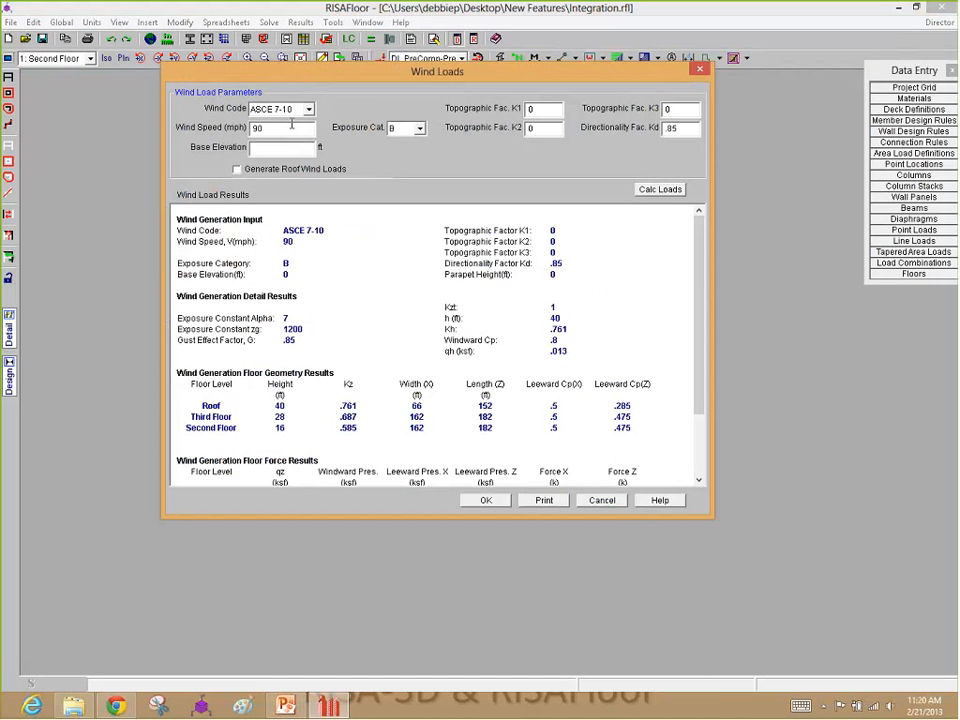
click(309, 110)
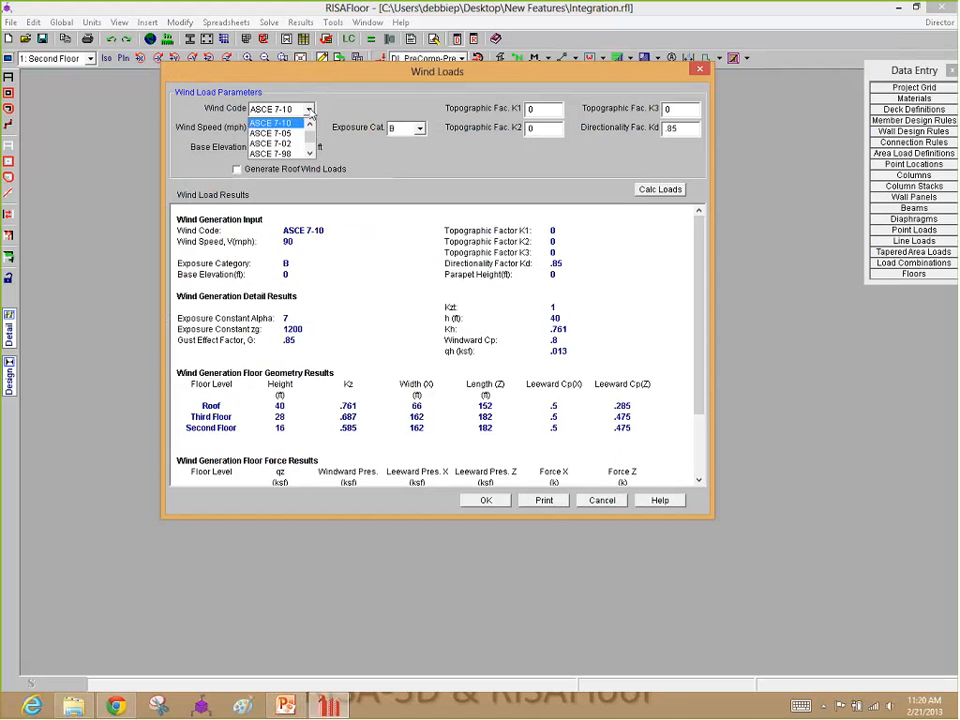
drag(311, 135, 311, 128)
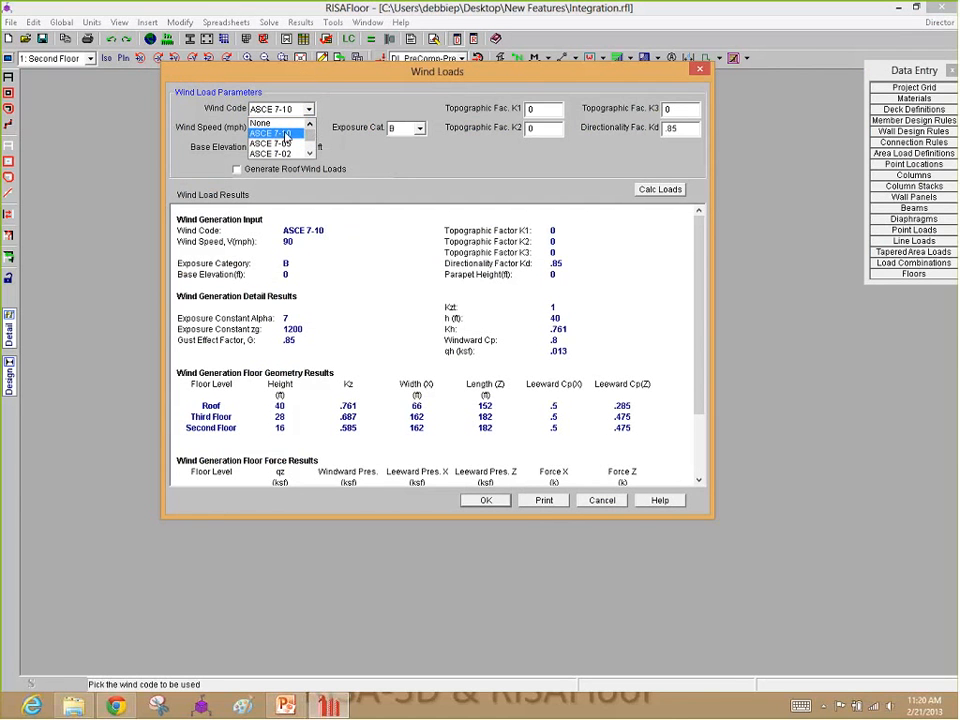
drag(310, 134, 311, 143)
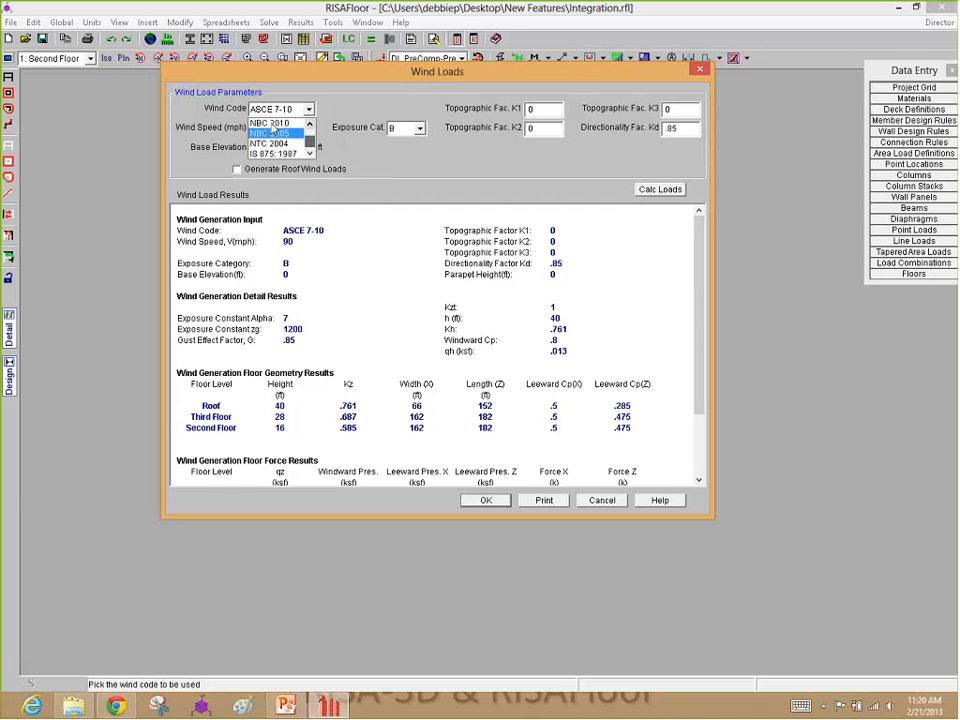
click(384, 177)
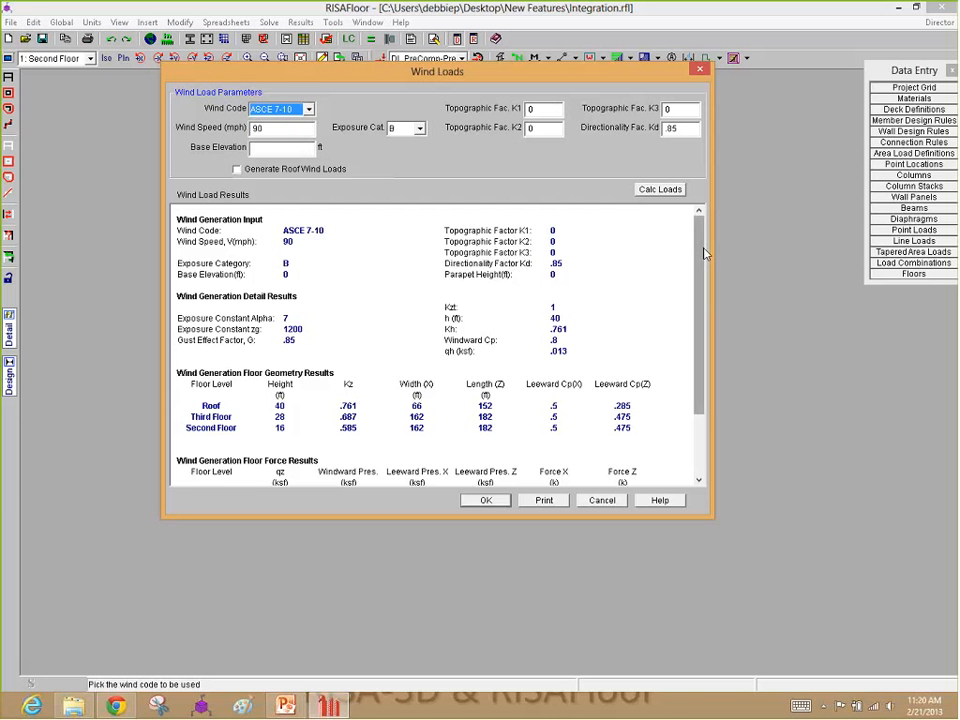
drag(699, 270, 707, 327)
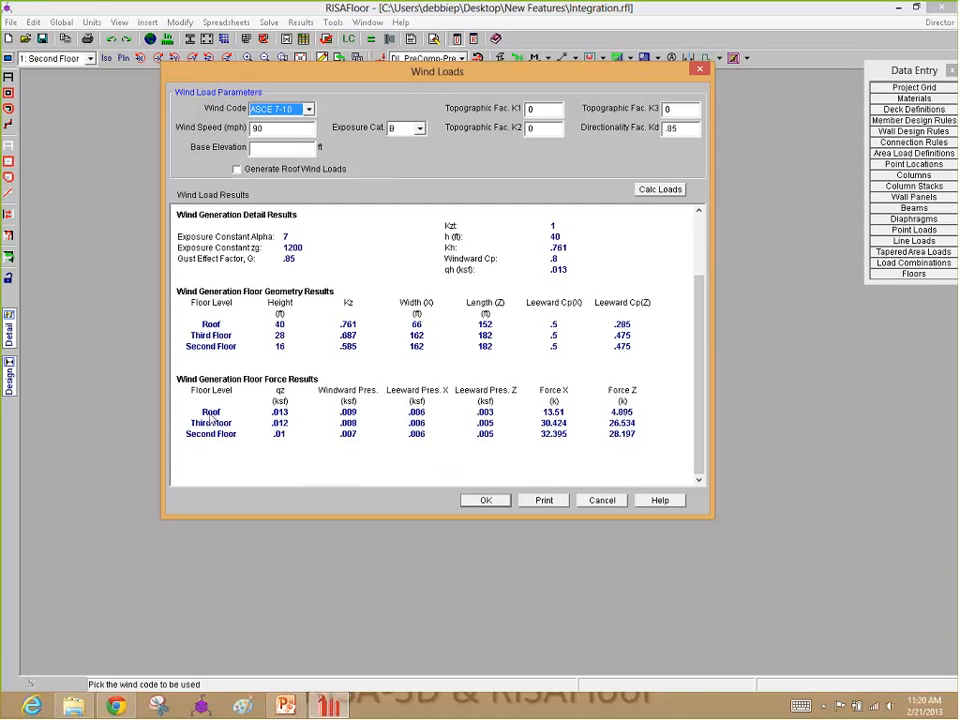
click(488, 504)
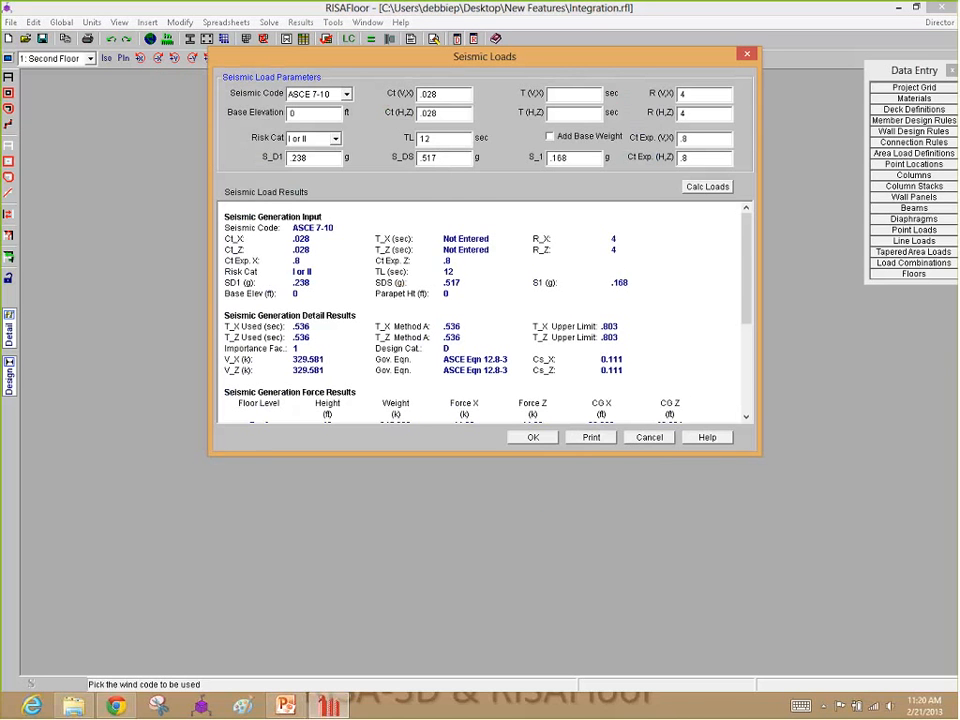
Review the seismic code choices and force results, then accept the ASCE 7-10 seismic loads and the Global Parameters
click(346, 95)
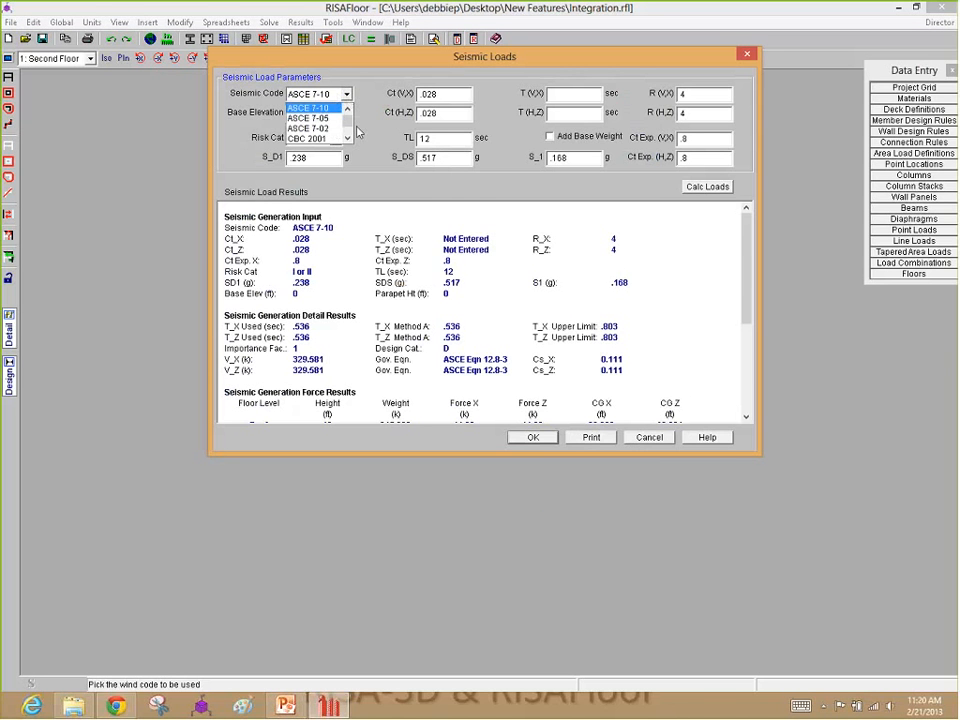
click(347, 128)
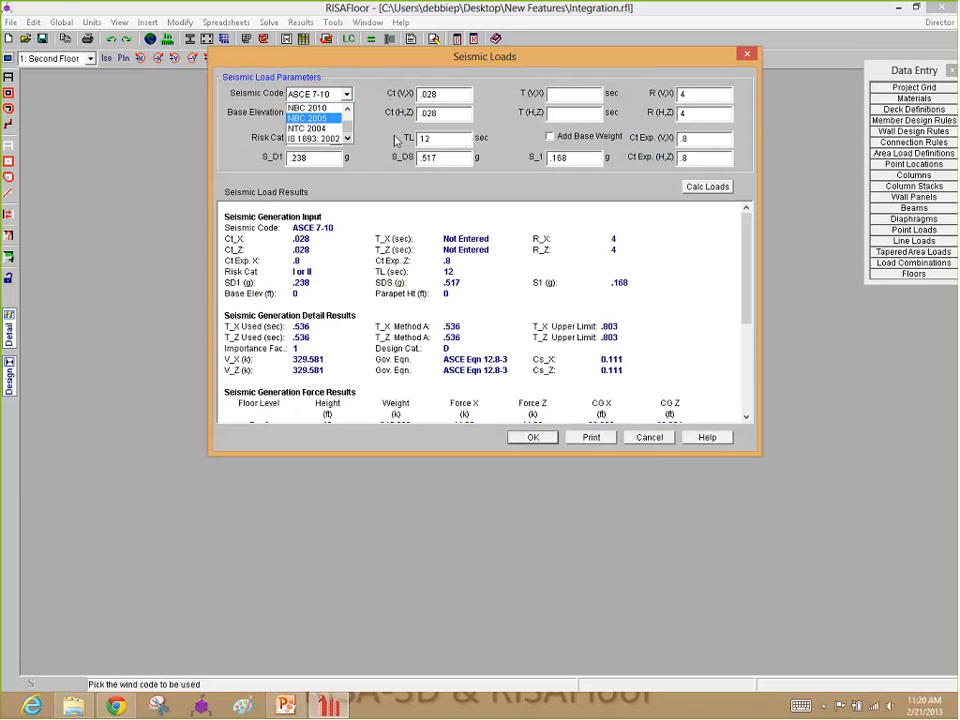
click(397, 140)
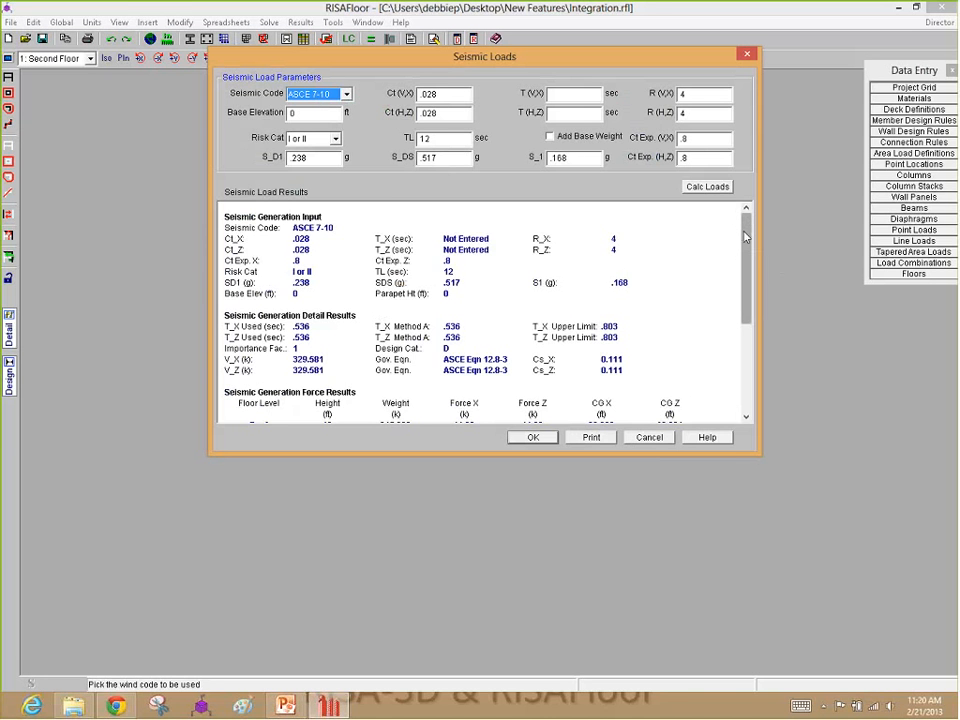
drag(745, 250, 751, 320)
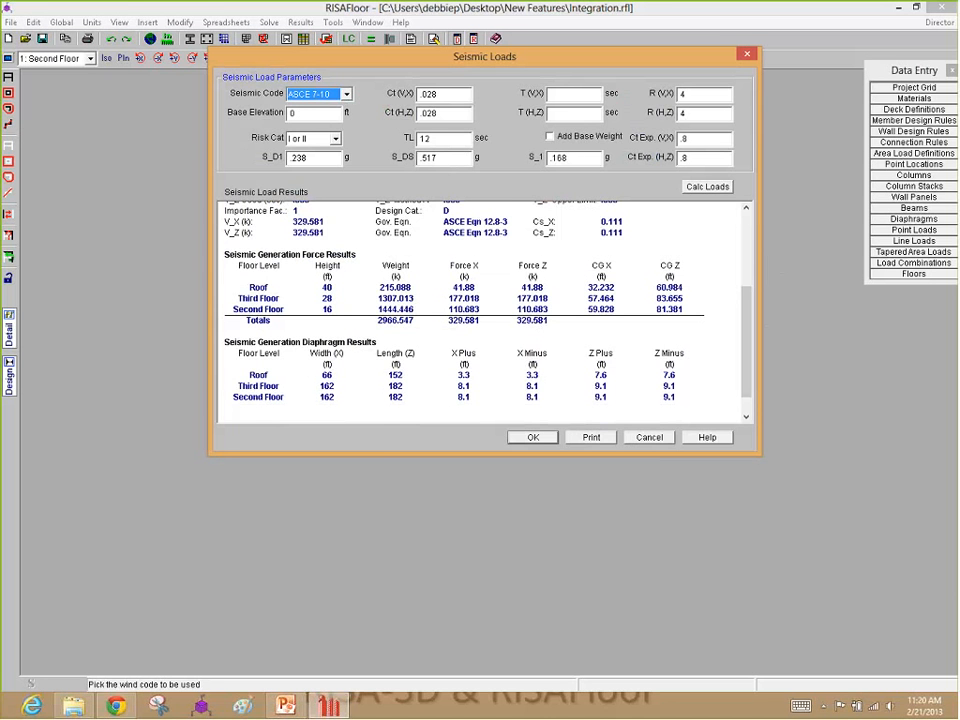
click(531, 438)
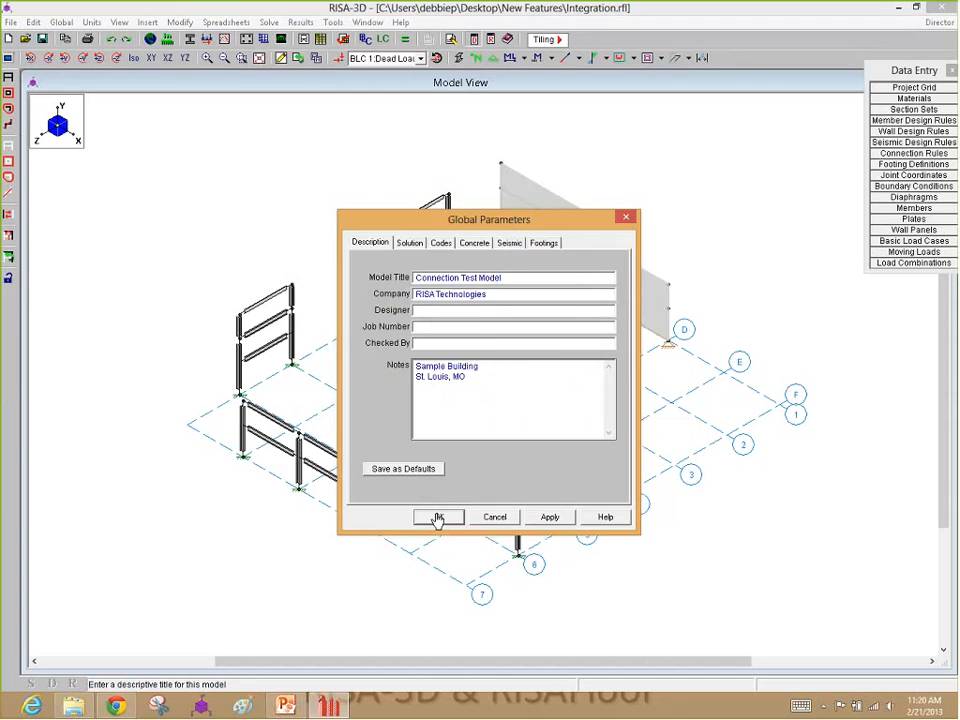
click(438, 517)
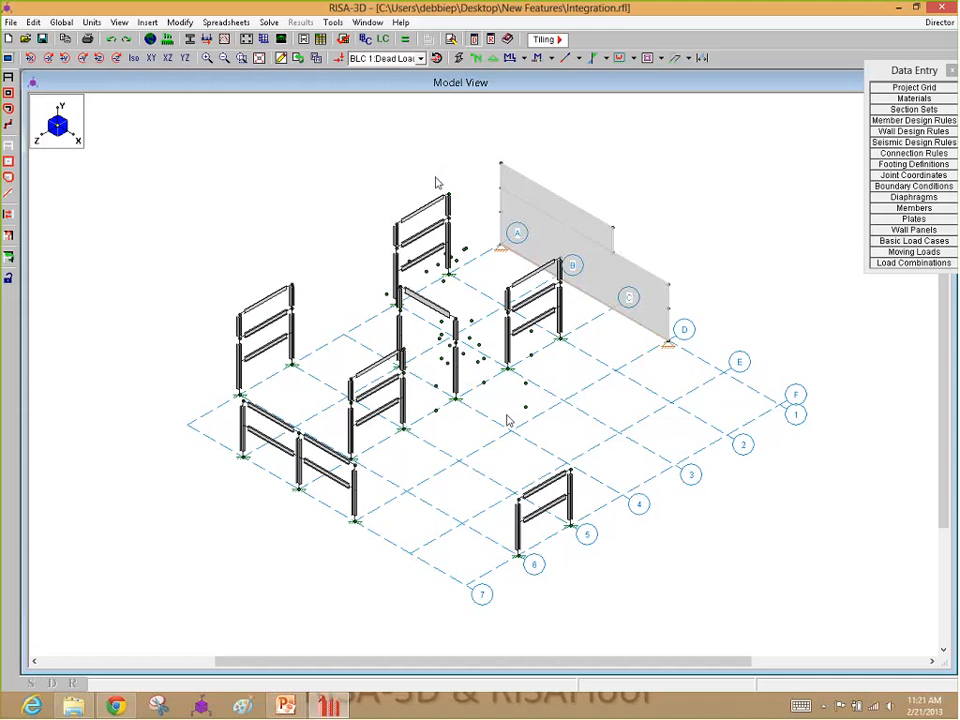
Solve the RISA-3D model for single load combination 1 and switch to the PowerPoint presentation
click(405, 40)
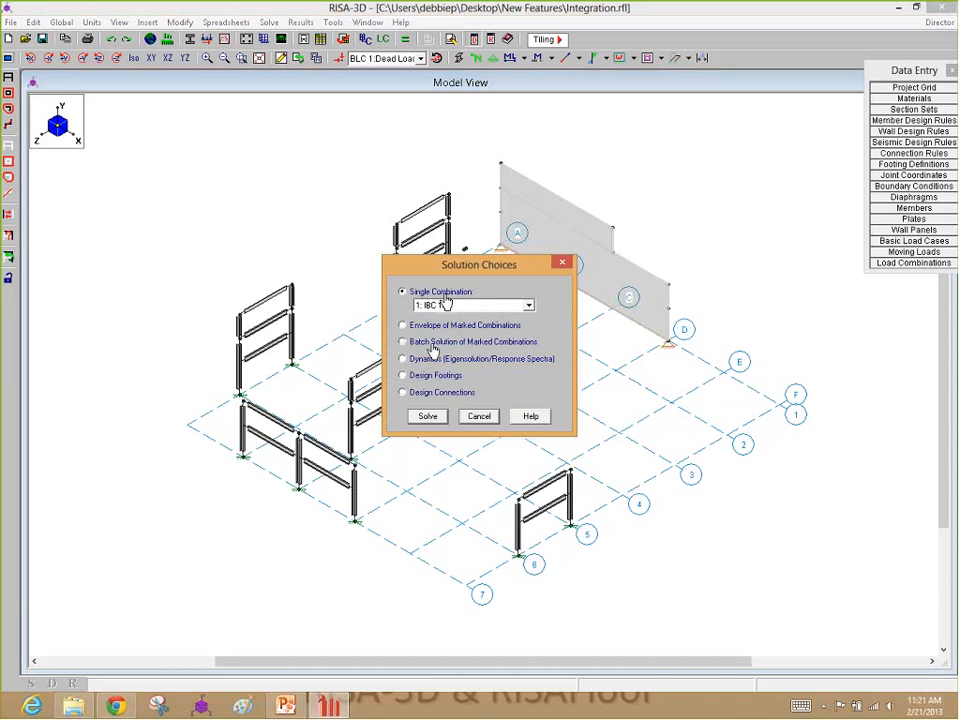
click(428, 416)
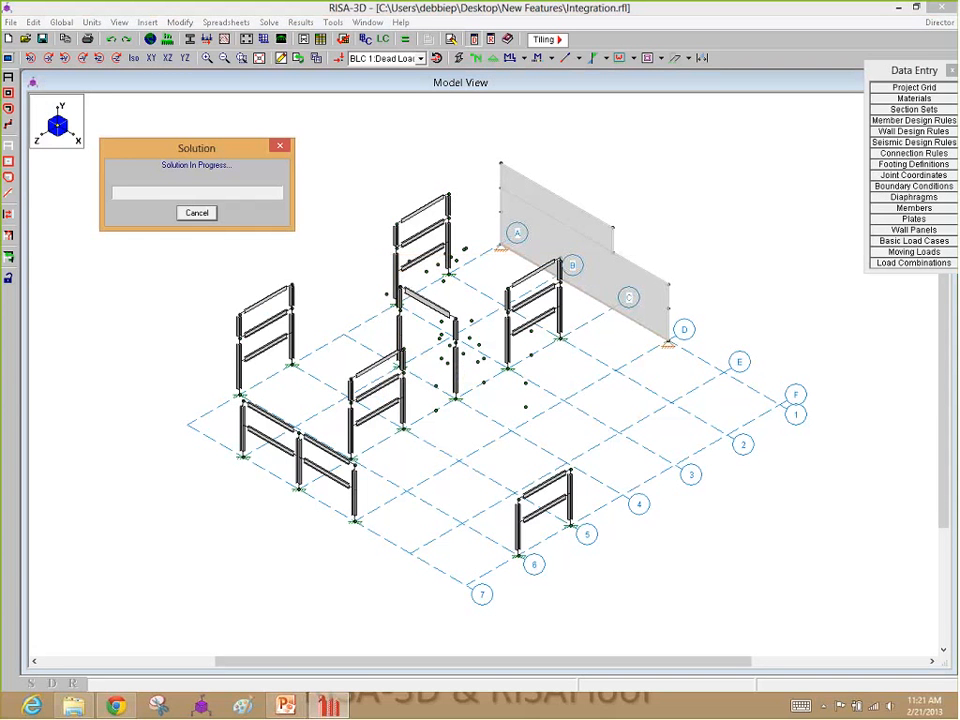
click(285, 707)
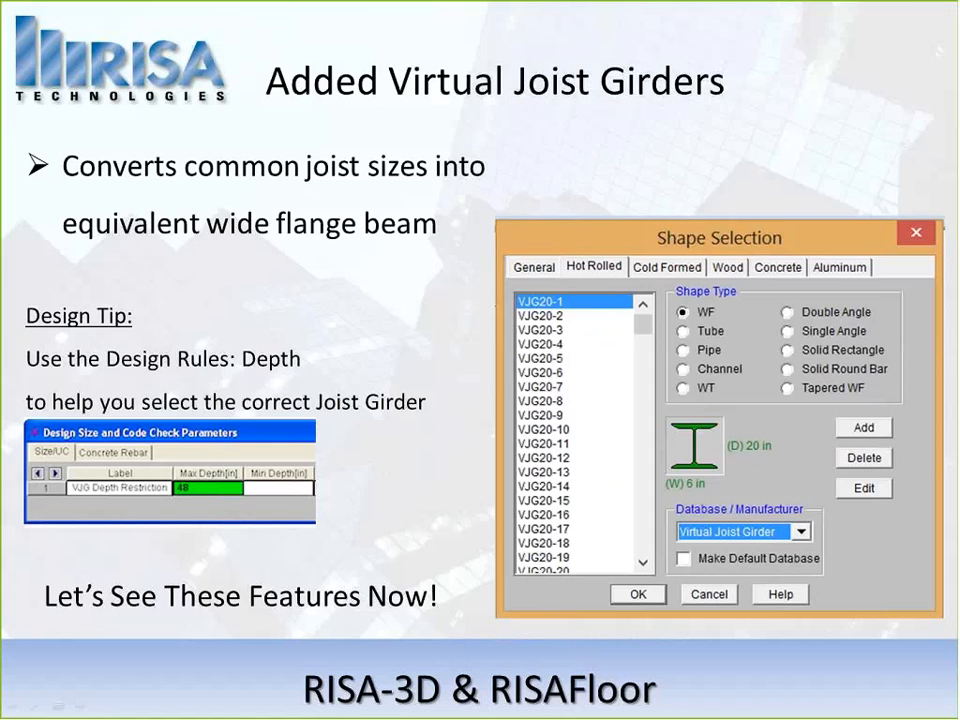
Advance the presentation to the RISAFoundation Added Modeling Features slide and reveal its Offset Slab item
click(388, 525)
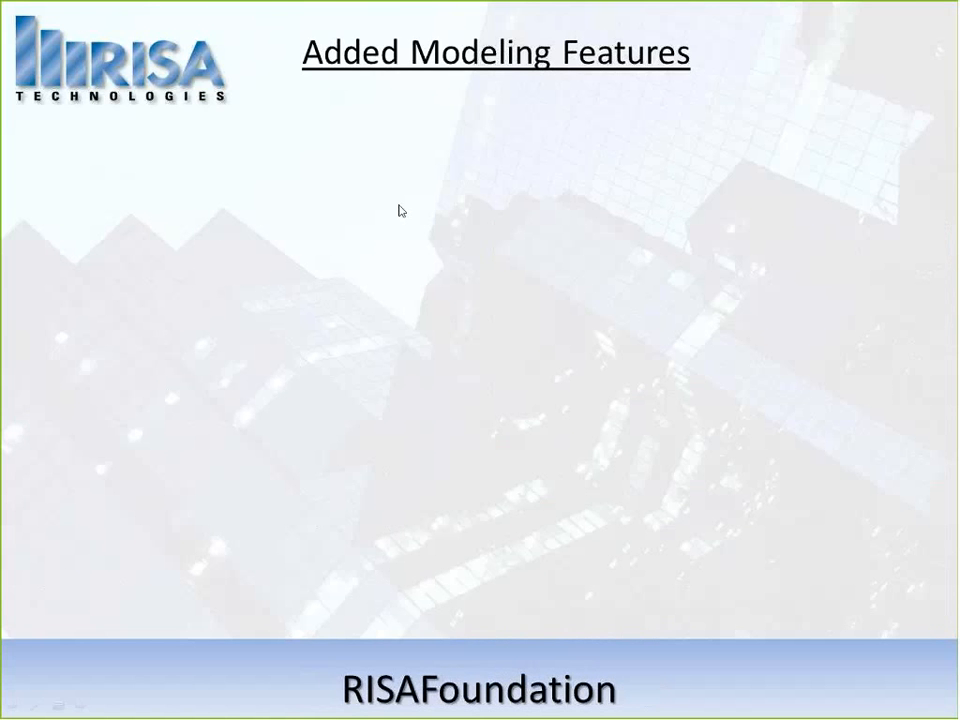
click(388, 267)
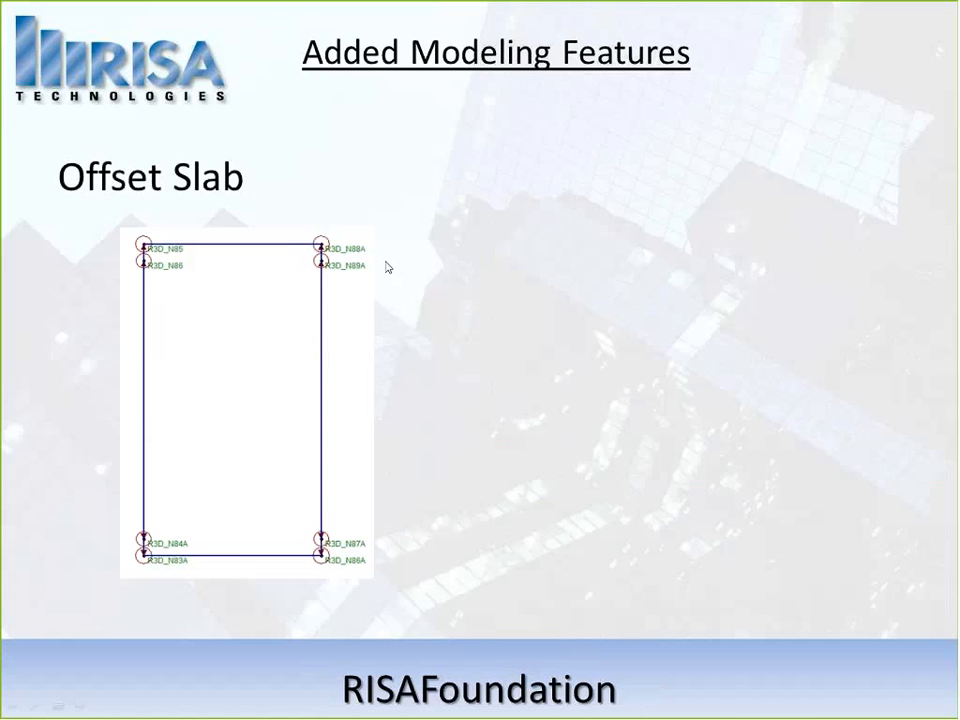
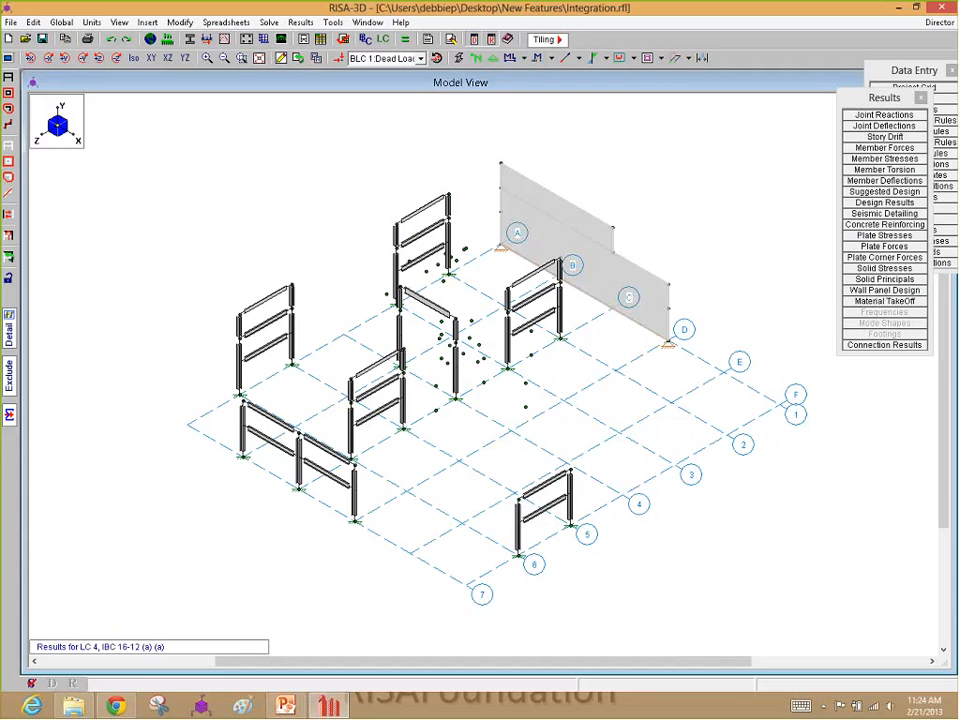
Show the X, Y and Z direction joint reactions on the RISA-3D model for load combination 4, IBC 16-12 (a) (a)
click(8, 57)
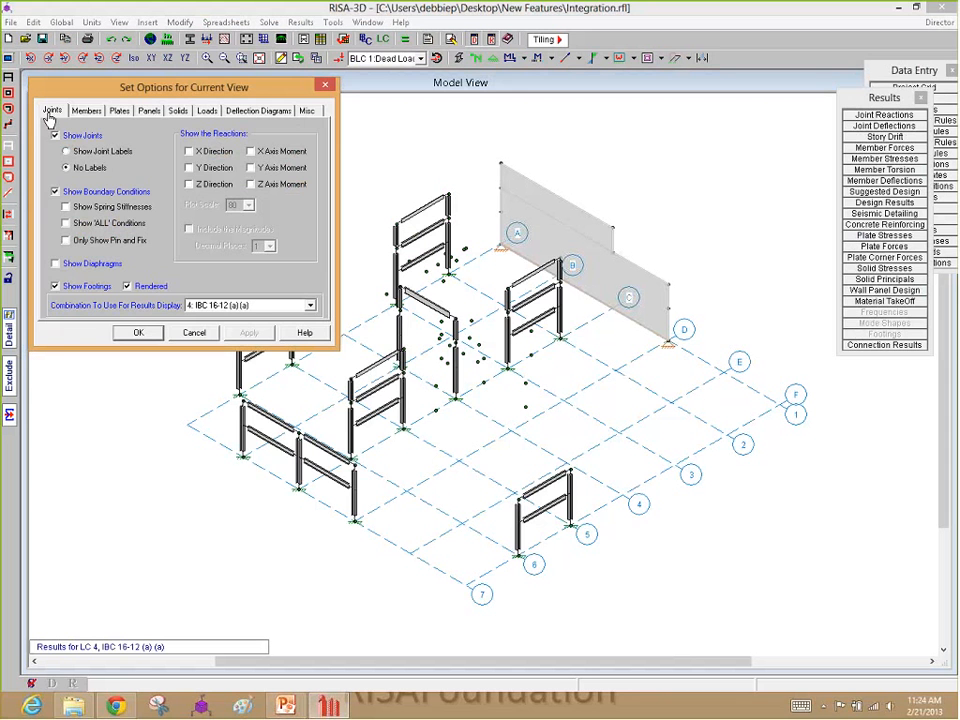
click(188, 151)
click(188, 167)
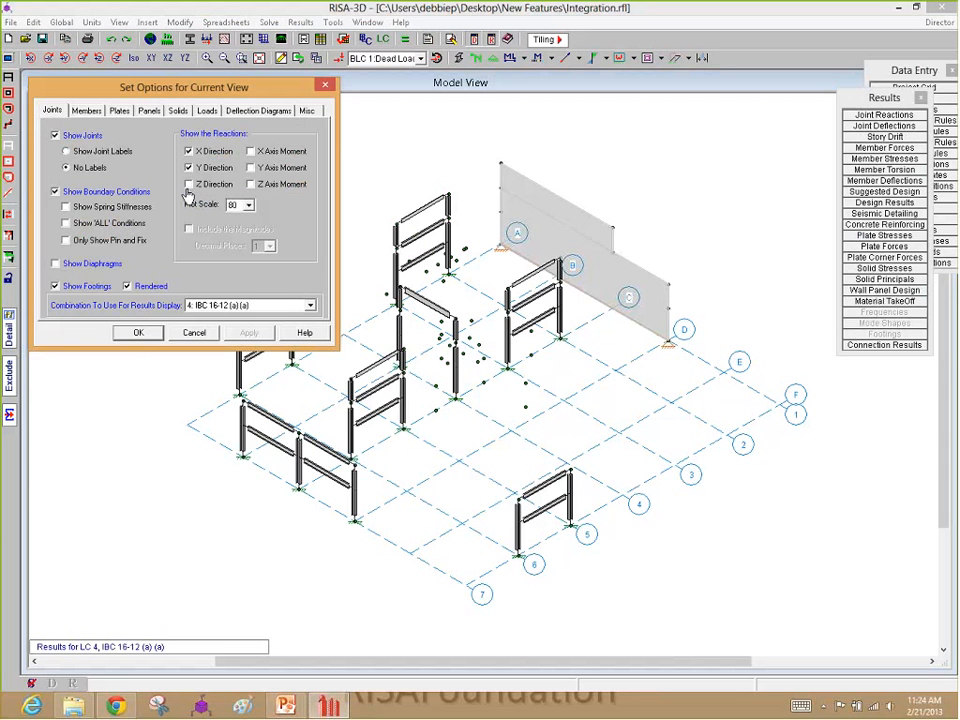
click(142, 334)
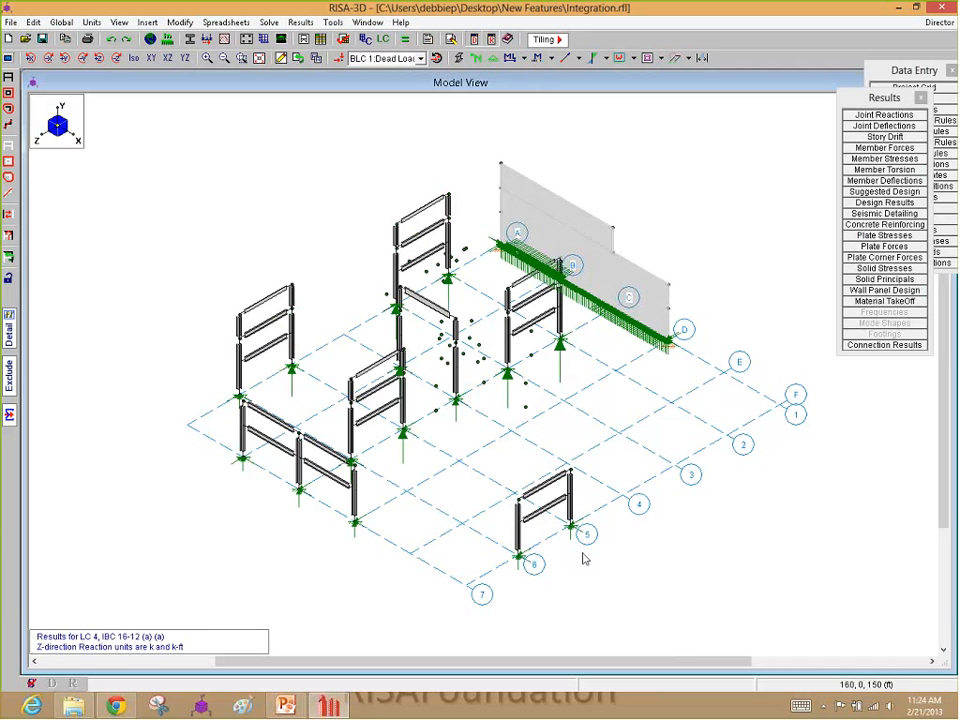
Review the Joint Reactions (By Item) results in an enlarged, repositioned window and return to the model view
key(ctrl+Tab)
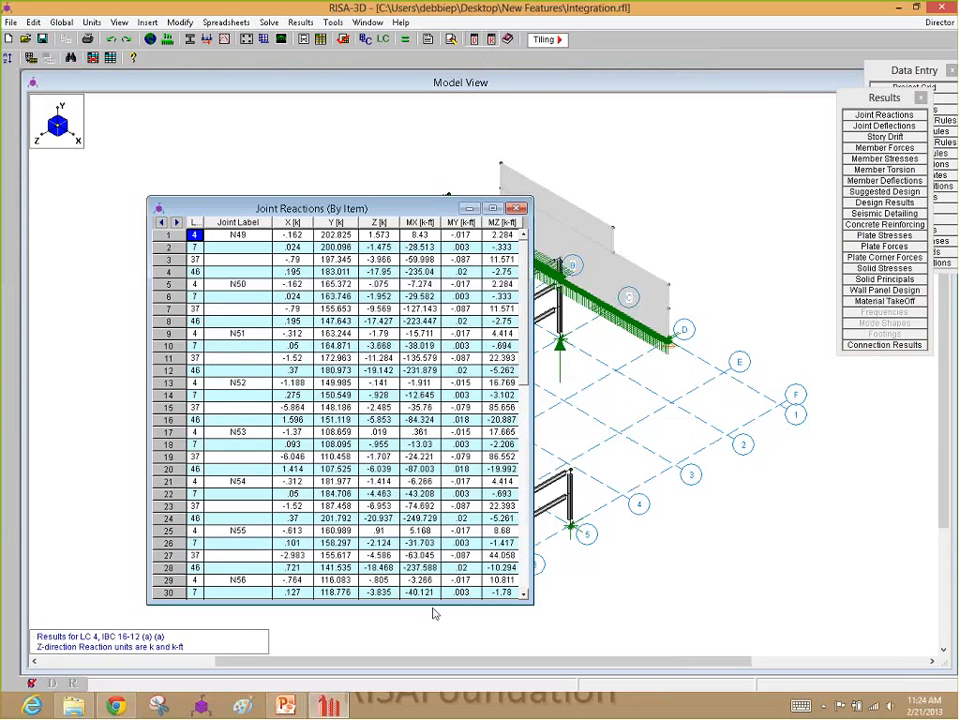
drag(433, 604, 433, 638)
drag(399, 205, 447, 141)
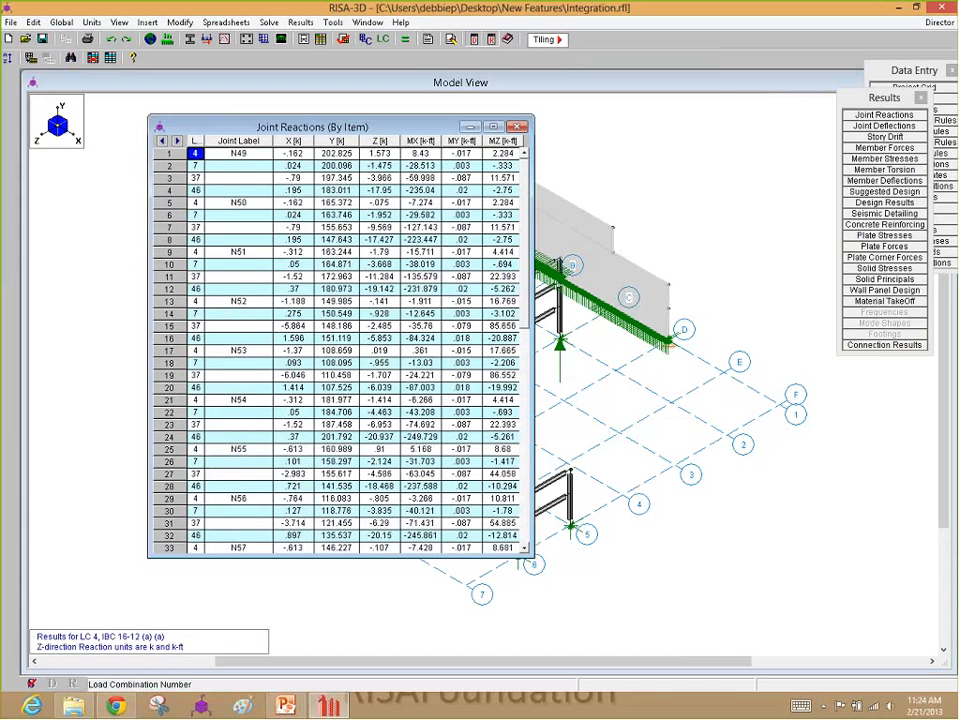
click(586, 176)
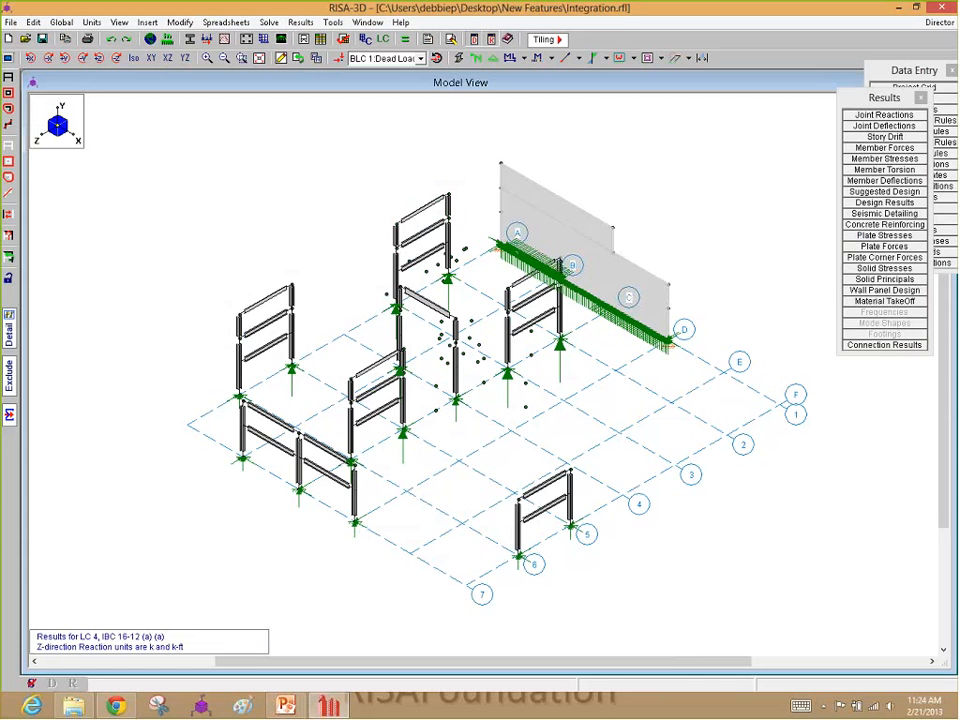
Review the AISC 13th ASD steel code check results for the hot rolled members, including the joist girders, and return to the model
click(858, 202)
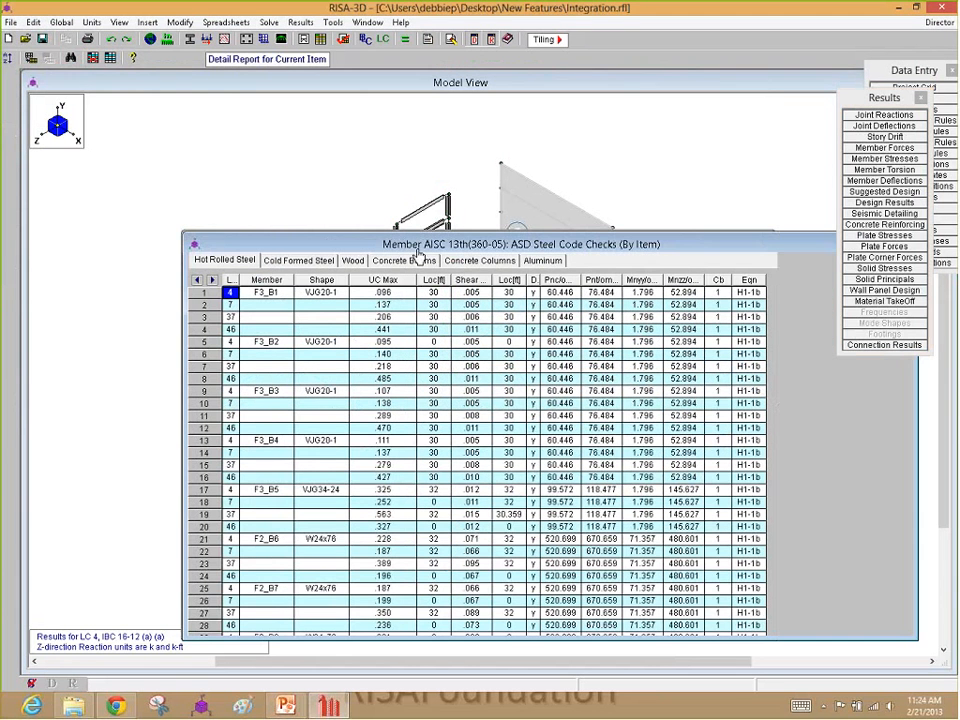
drag(419, 250, 348, 156)
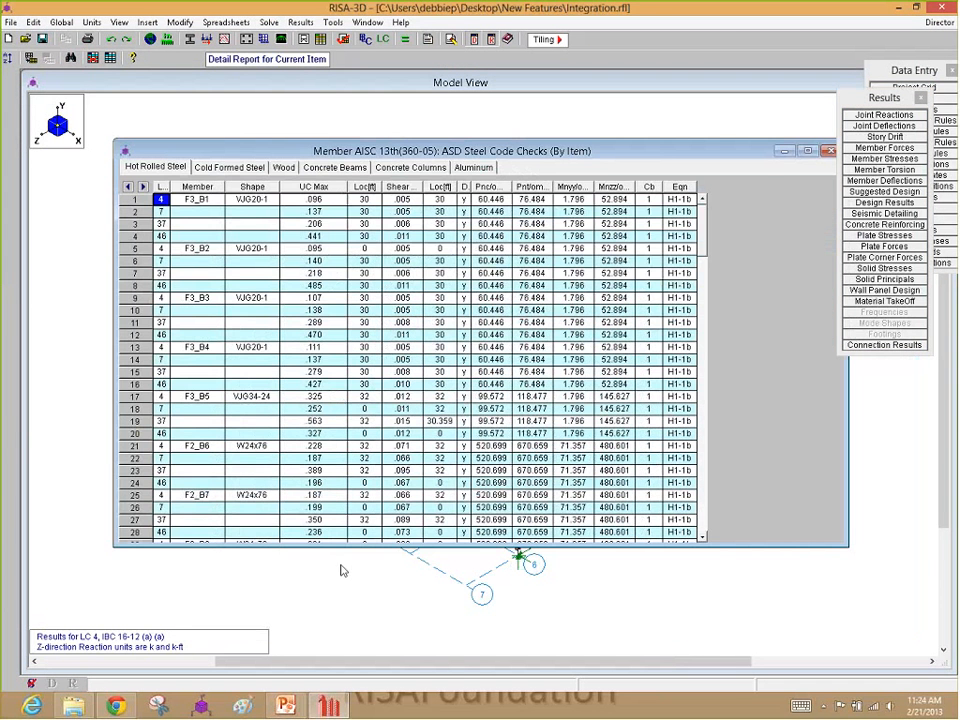
click(597, 569)
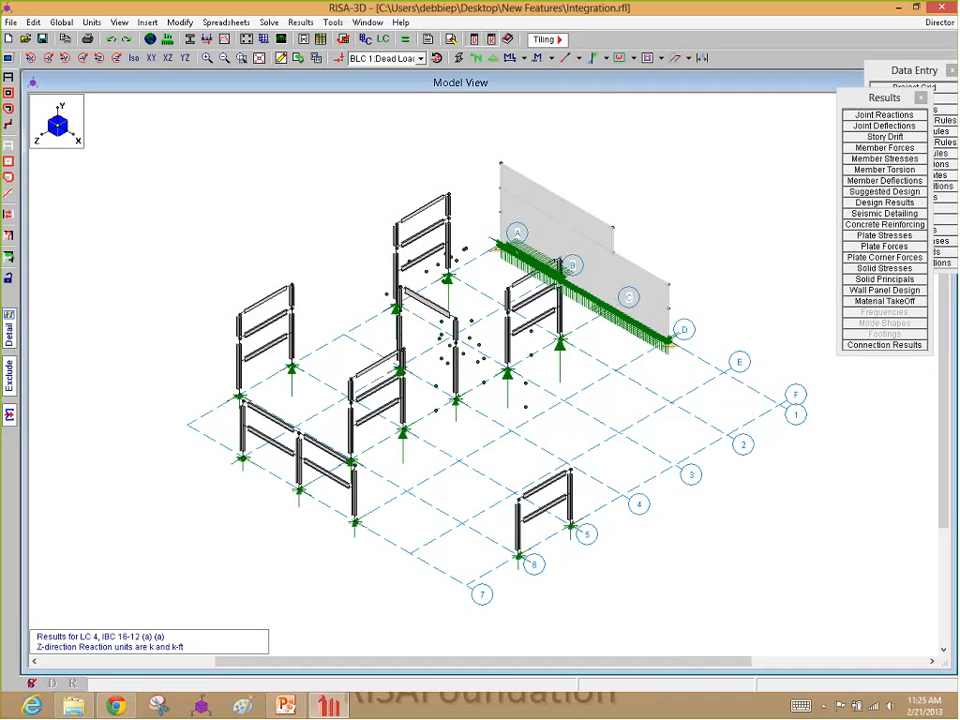
Transfer the model from RISA-3D to RISAFoundation and dismiss its Global Parameters without changes
click(940, 22)
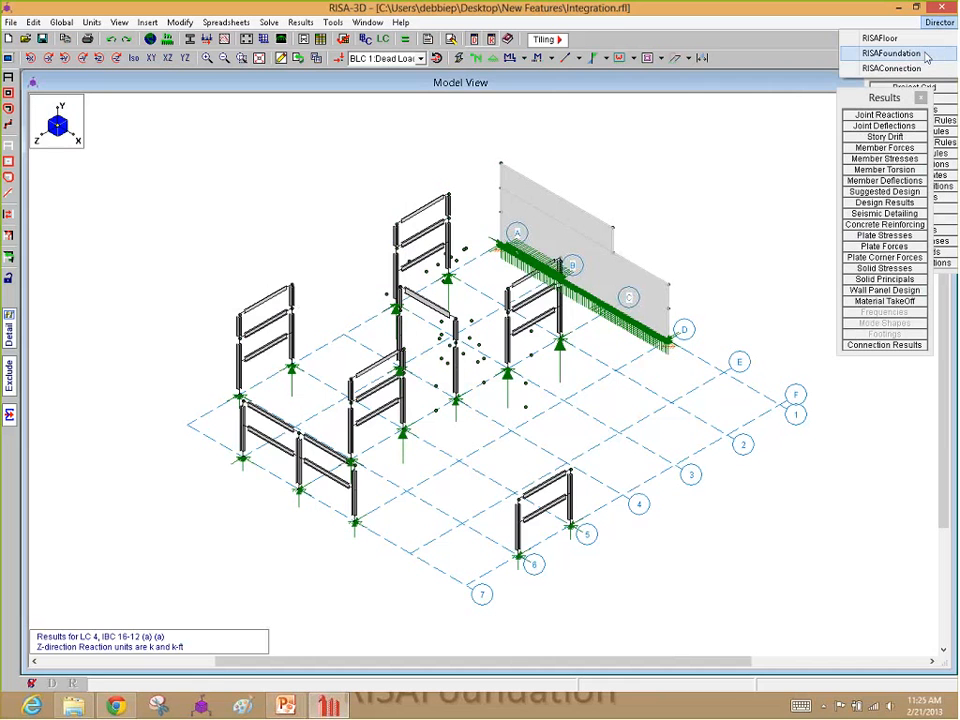
click(926, 54)
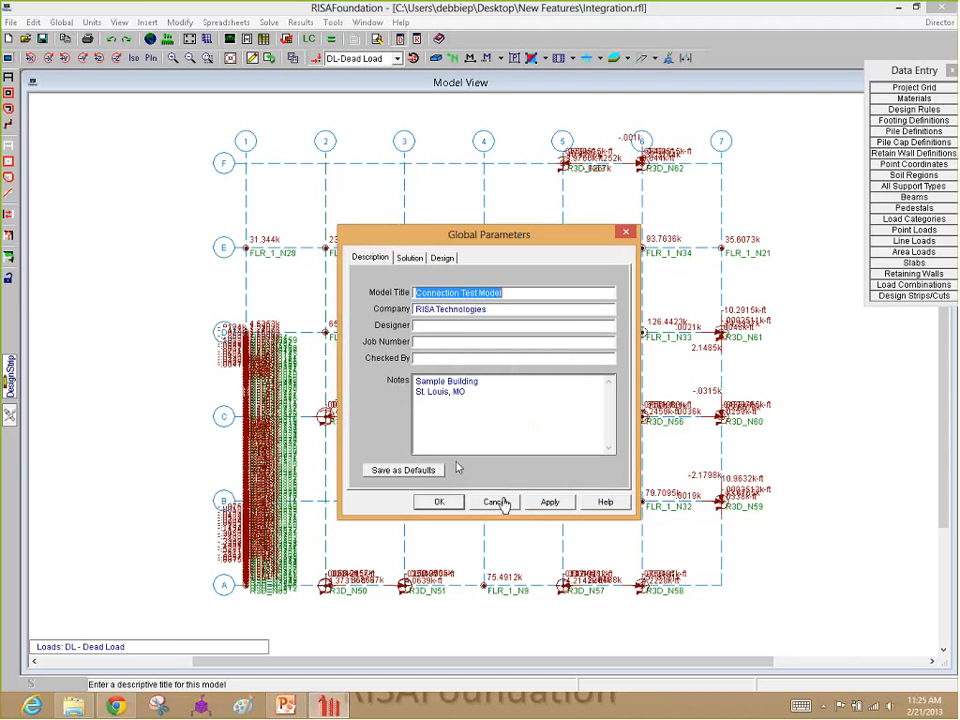
click(497, 503)
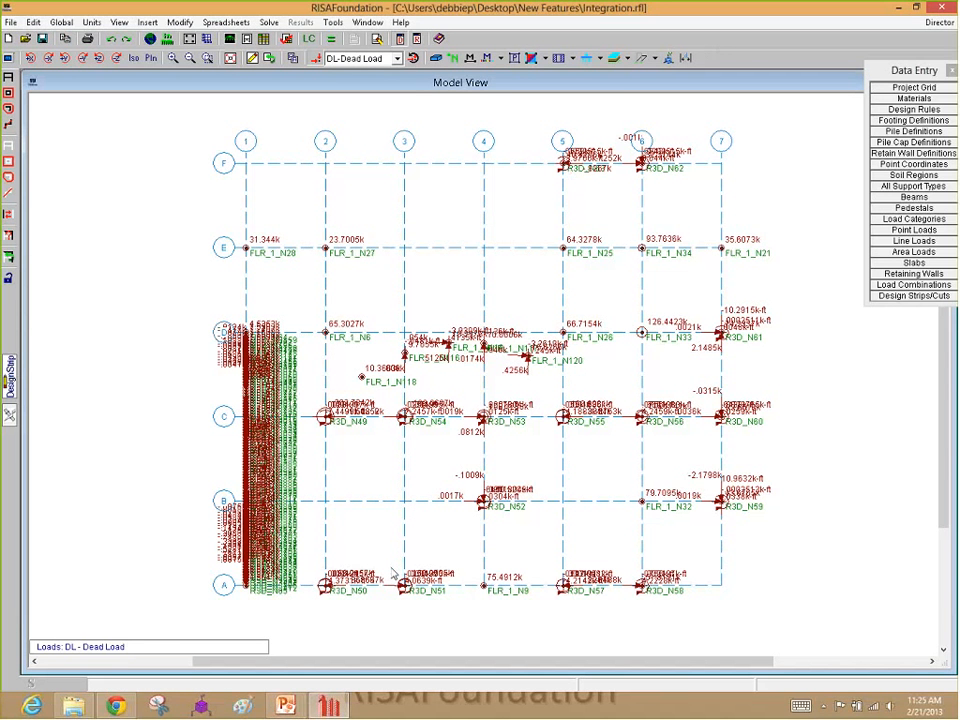
Display the transferred LL-Live Load, WLX-Wind Load X and WLZ-Wind Load Z forces on the foundation plan
click(365, 59)
click(366, 61)
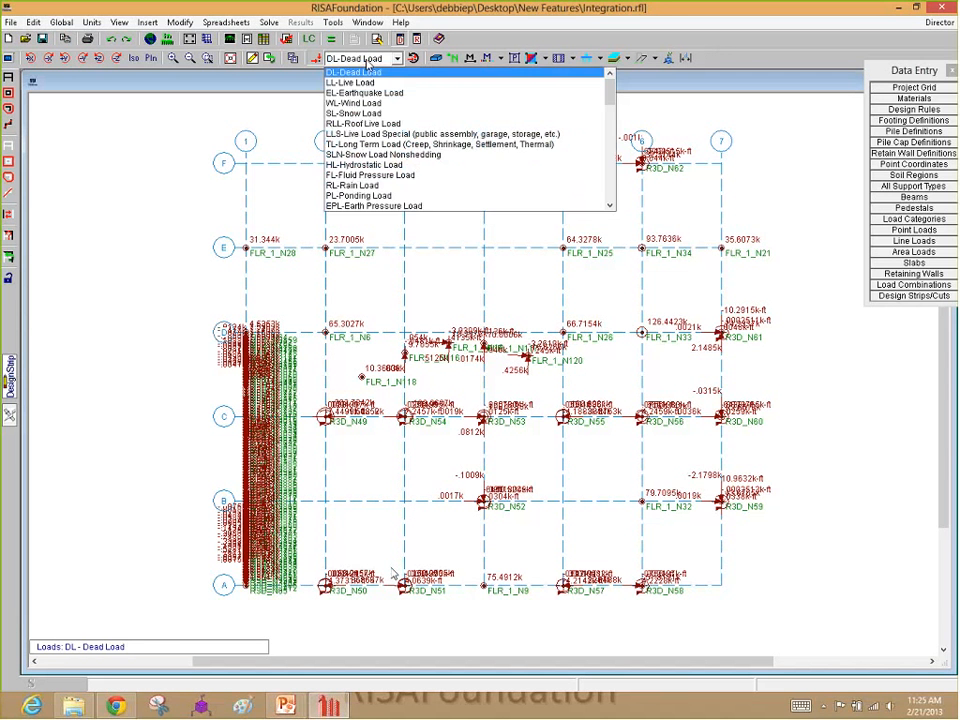
click(355, 83)
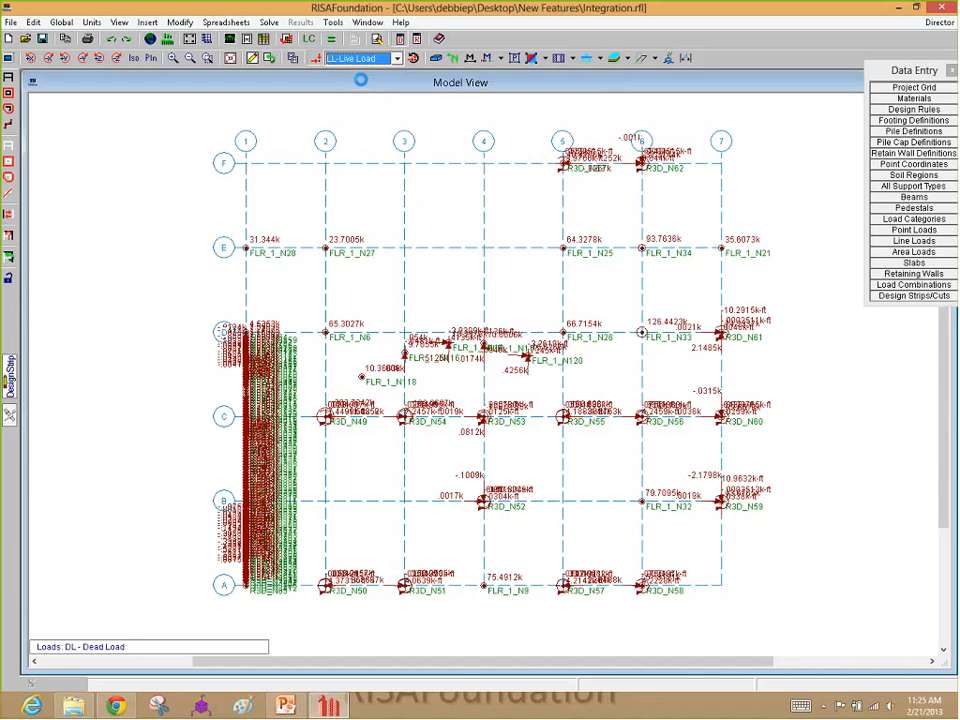
click(362, 61)
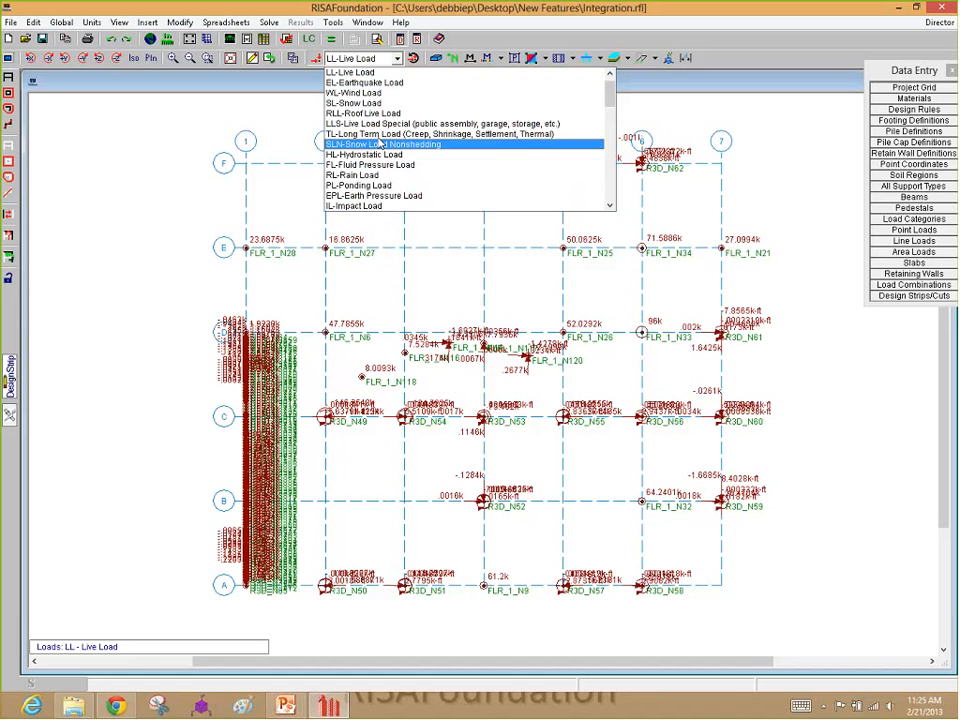
scroll(378, 141, down, 9)
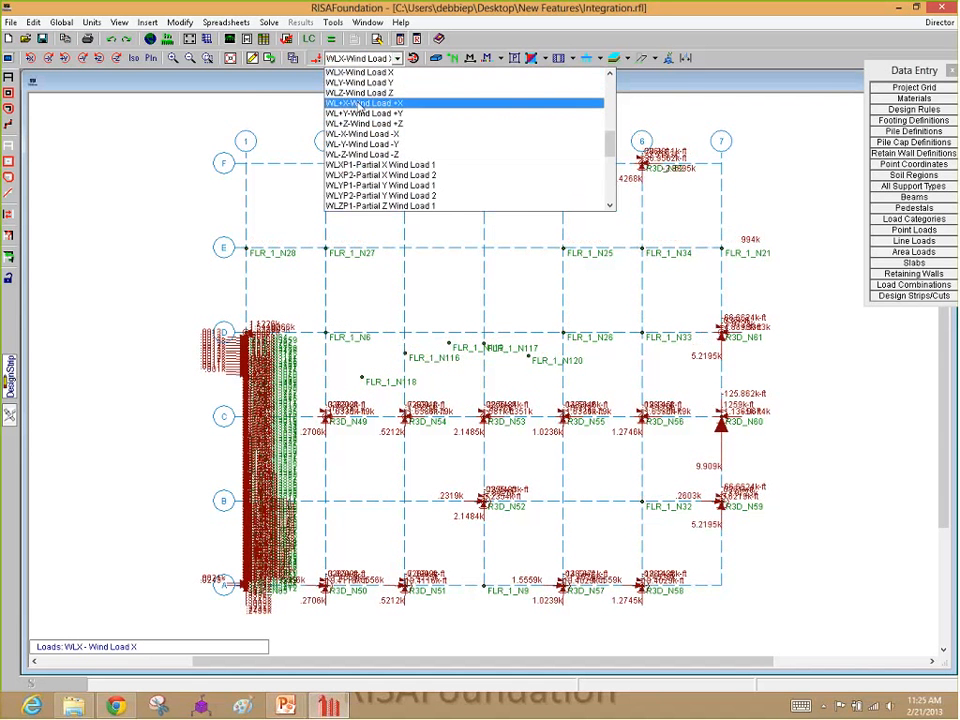
click(360, 93)
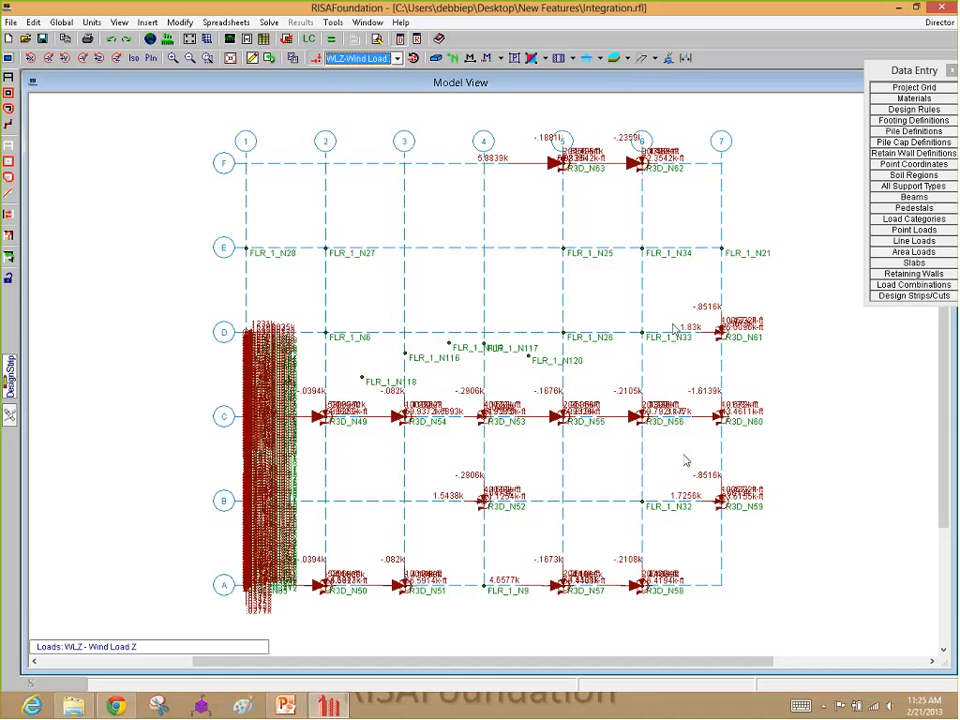
Switch the load category back to DL-Dead Load and hide the loads on the foundation plan
click(362, 58)
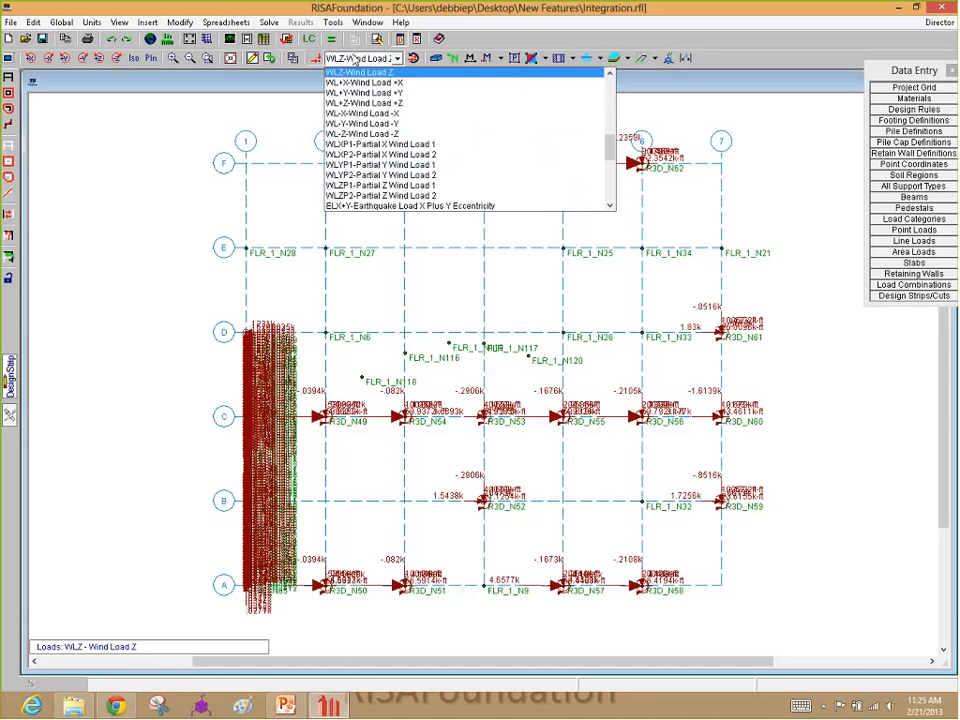
scroll(364, 80, up, 3)
scroll(364, 78, up, 1)
click(362, 73)
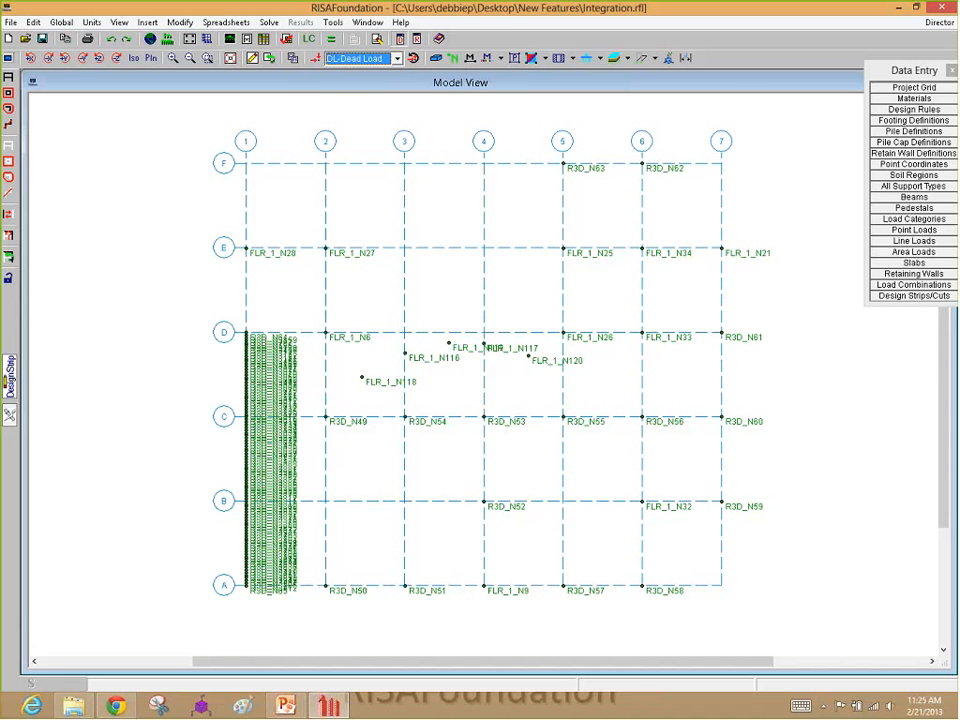
Begin a Conc3000NW slab outline at grid E-1 and trace it through A-1, A-6, B-6 and B-7
click(252, 57)
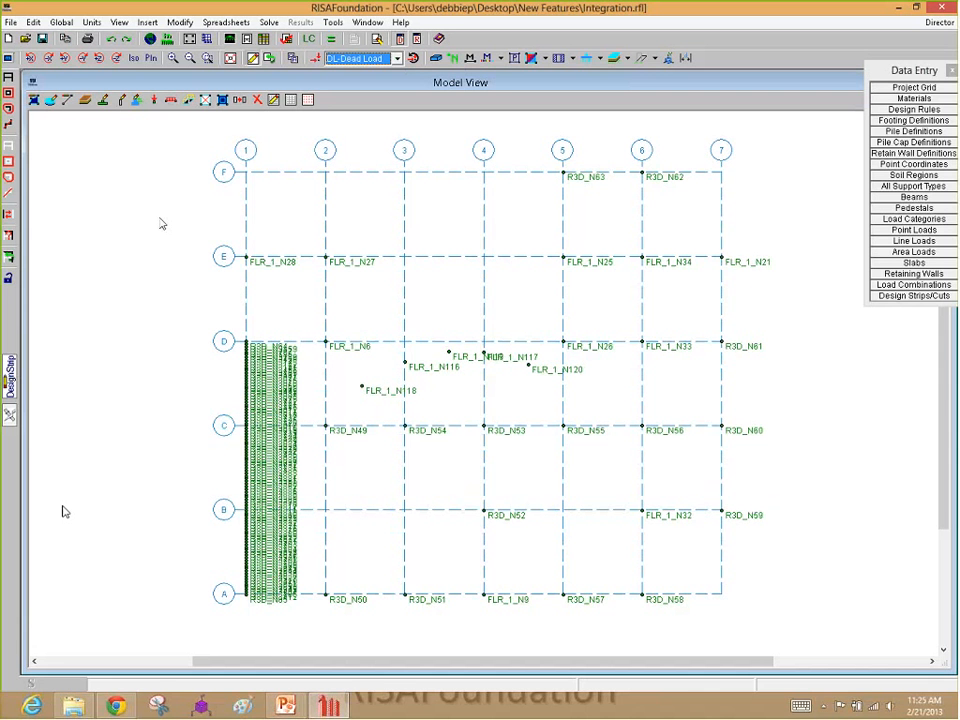
click(34, 102)
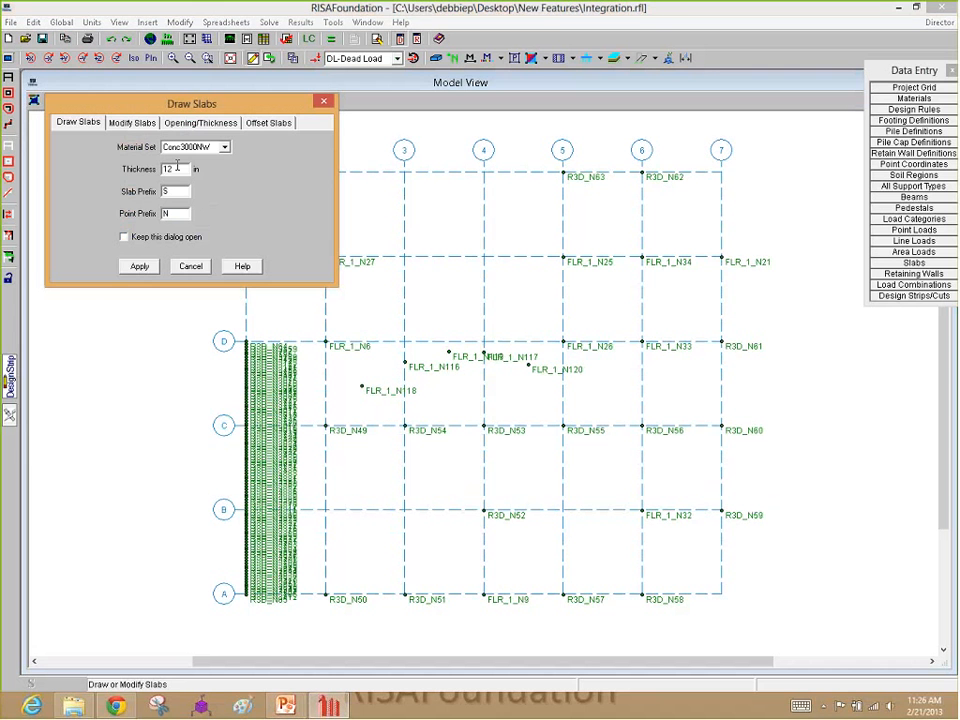
double_click(177, 168)
click(141, 267)
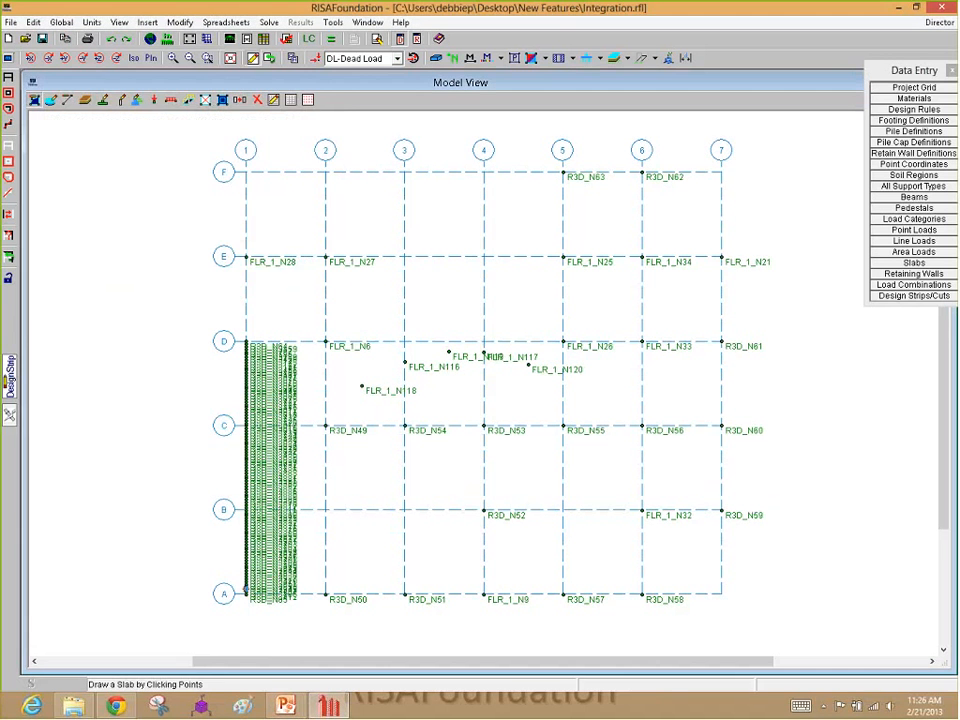
click(246, 259)
scroll(252, 612, up, 2)
click(250, 595)
scroll(628, 604, down, 3)
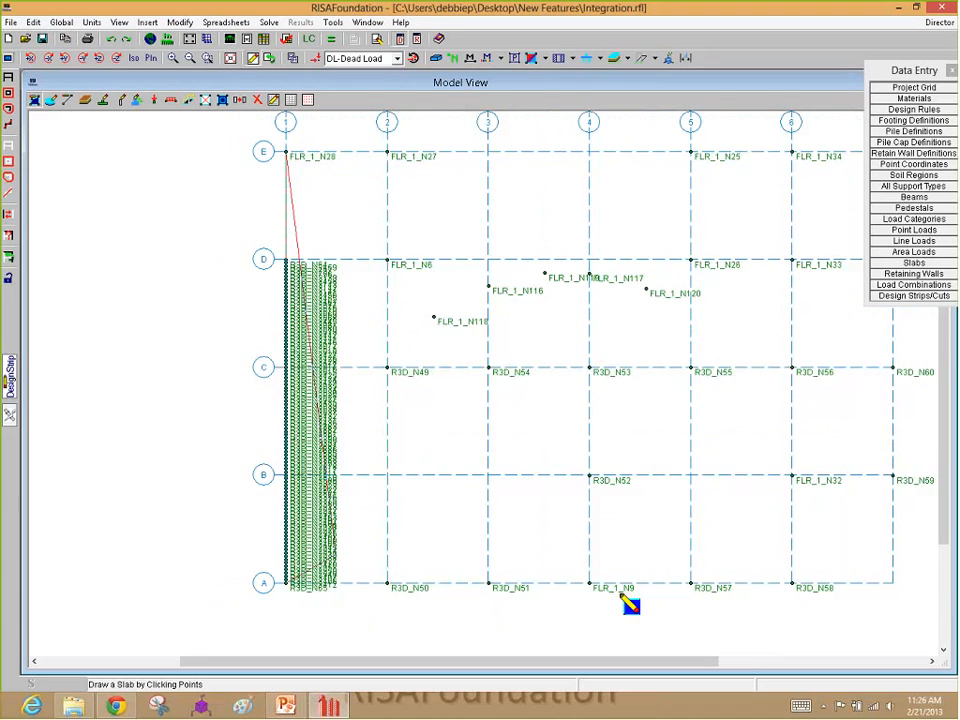
click(711, 578)
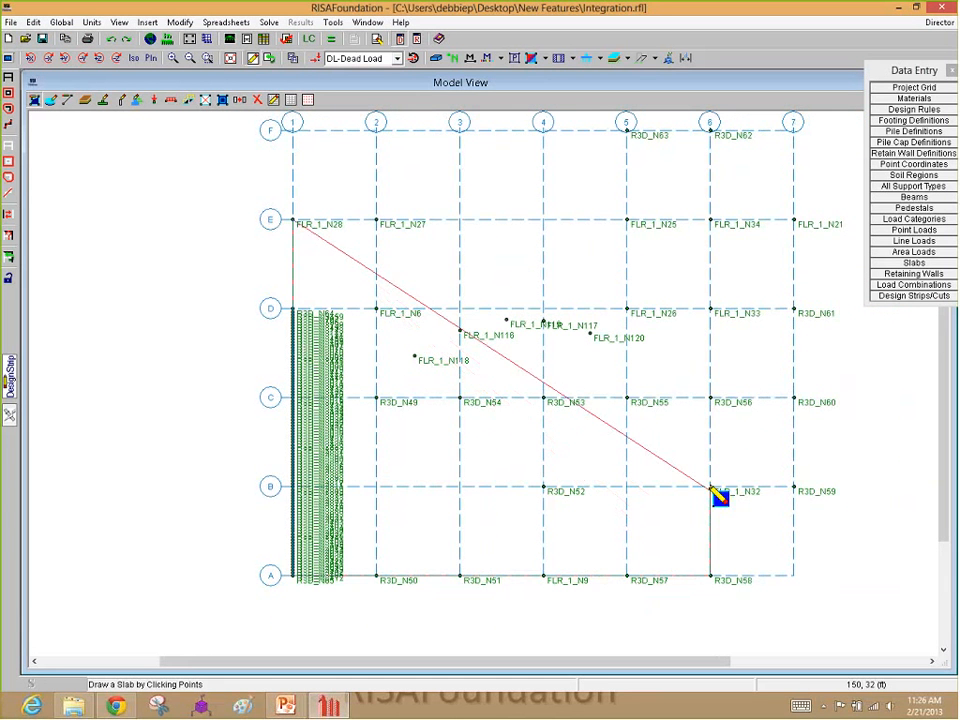
click(711, 488)
click(794, 487)
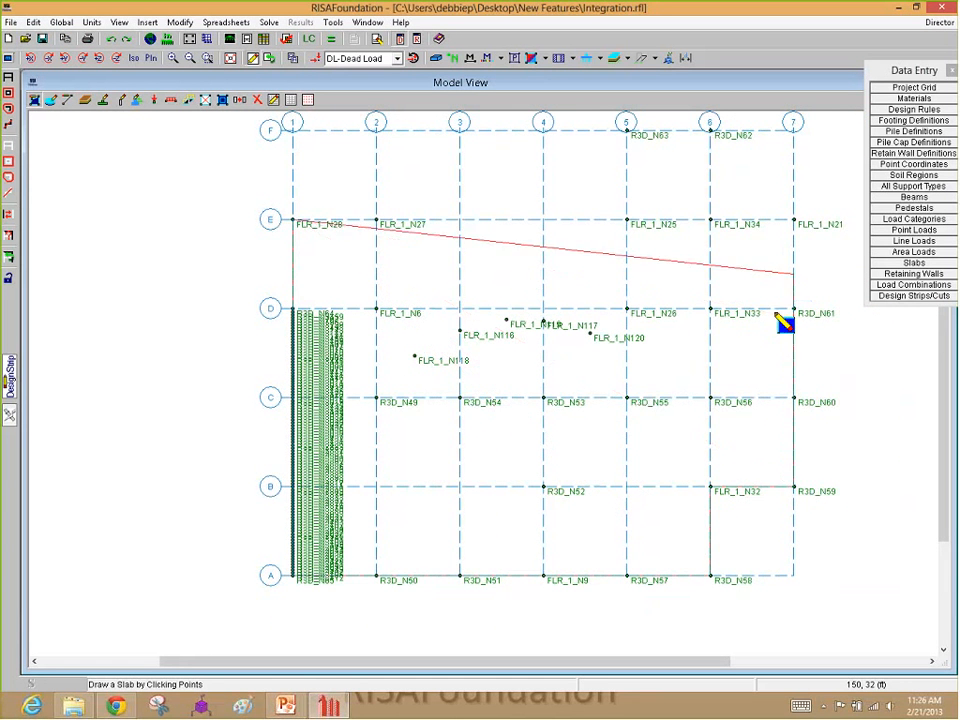
Continue the slab outline through grid E-7, E-6, F-6, F-5, D-5 and D-2, and close it from E-2
scroll(782, 280, down, 1)
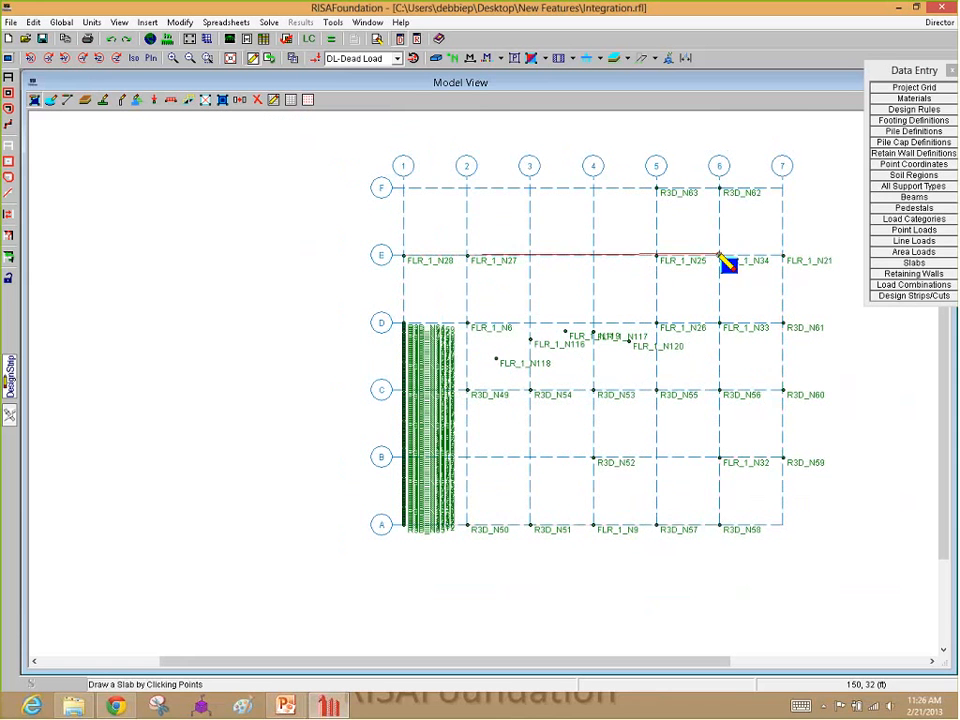
click(719, 189)
click(657, 189)
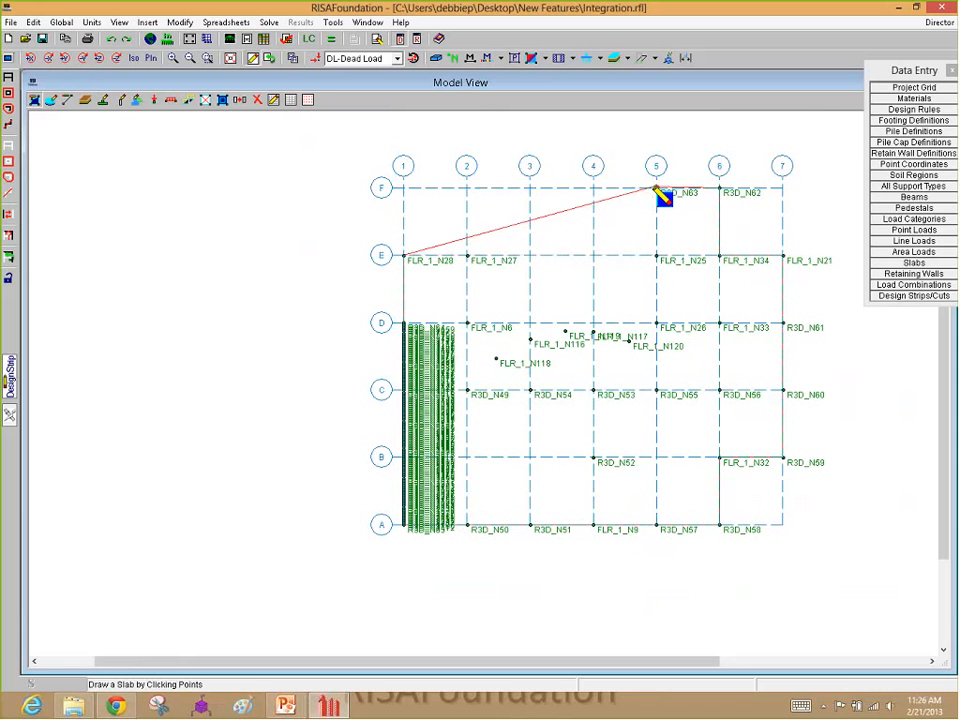
click(657, 325)
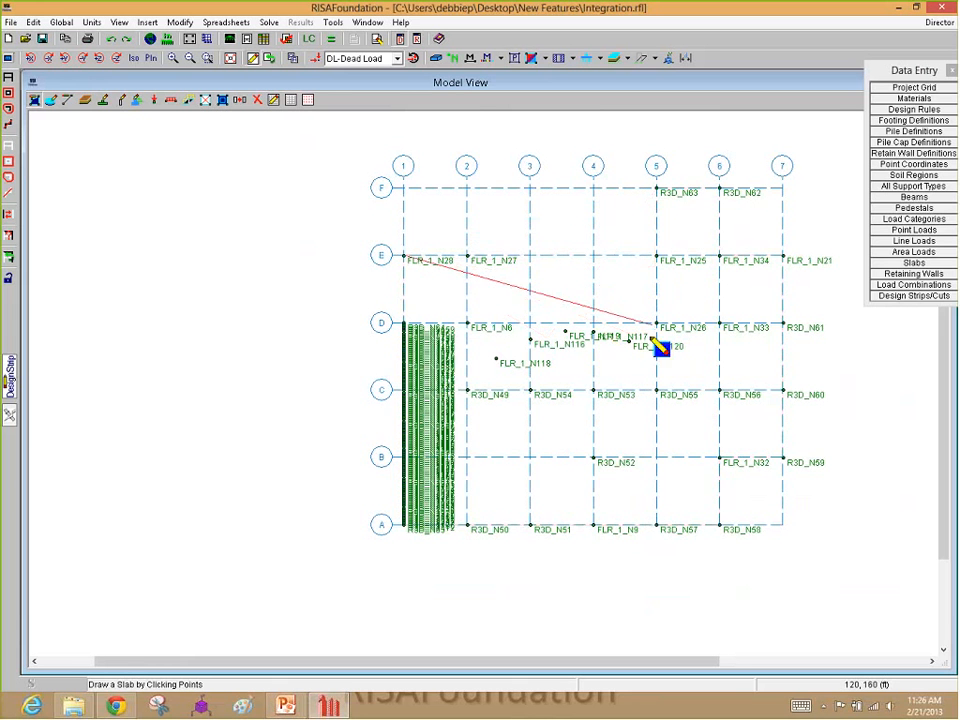
click(467, 326)
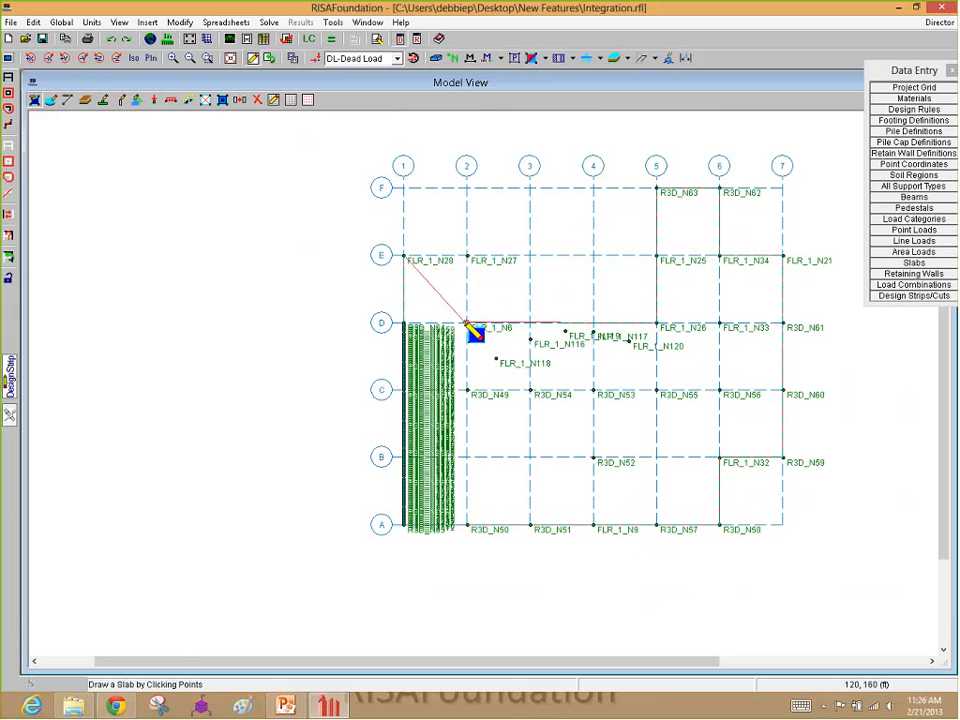
double_click(467, 260)
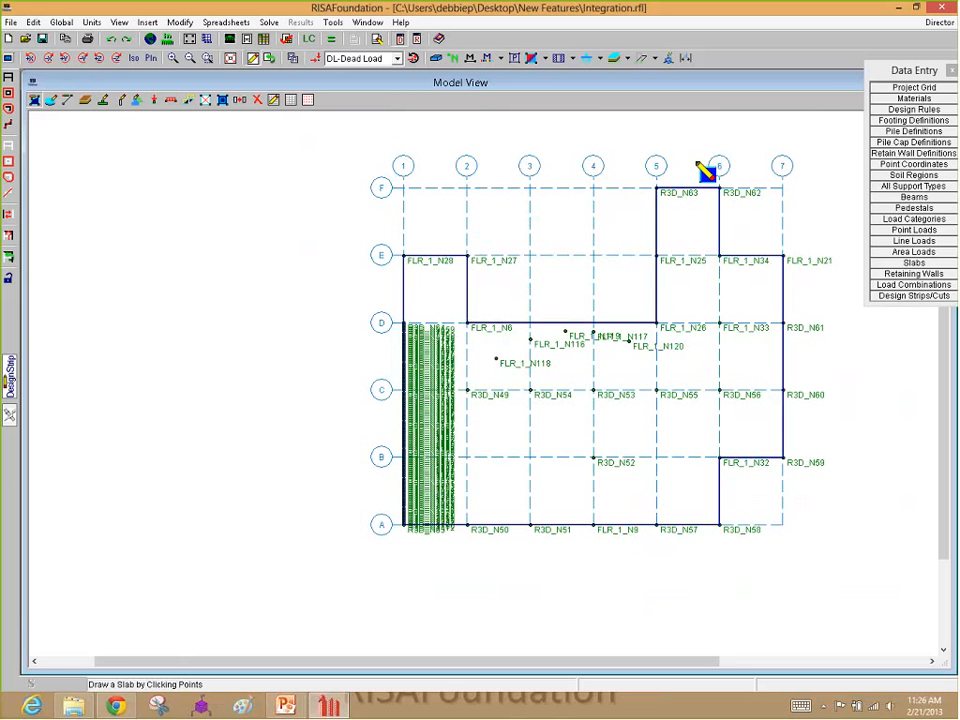
Offset all the slab's perimeter edges outward by 4 ft
scroll(478, 305, up, 1)
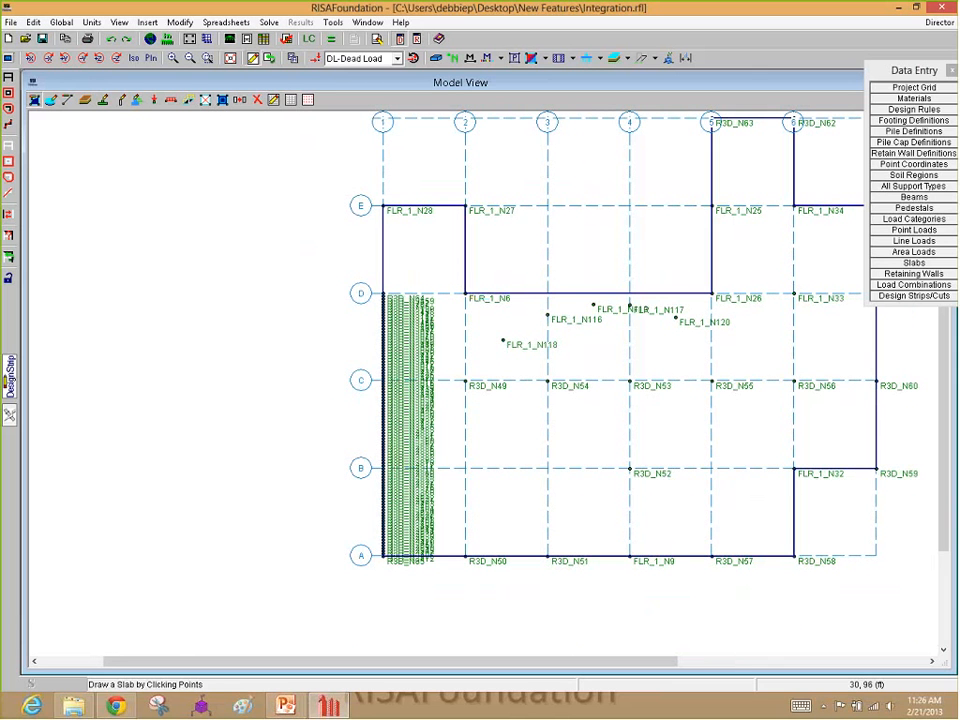
click(206, 101)
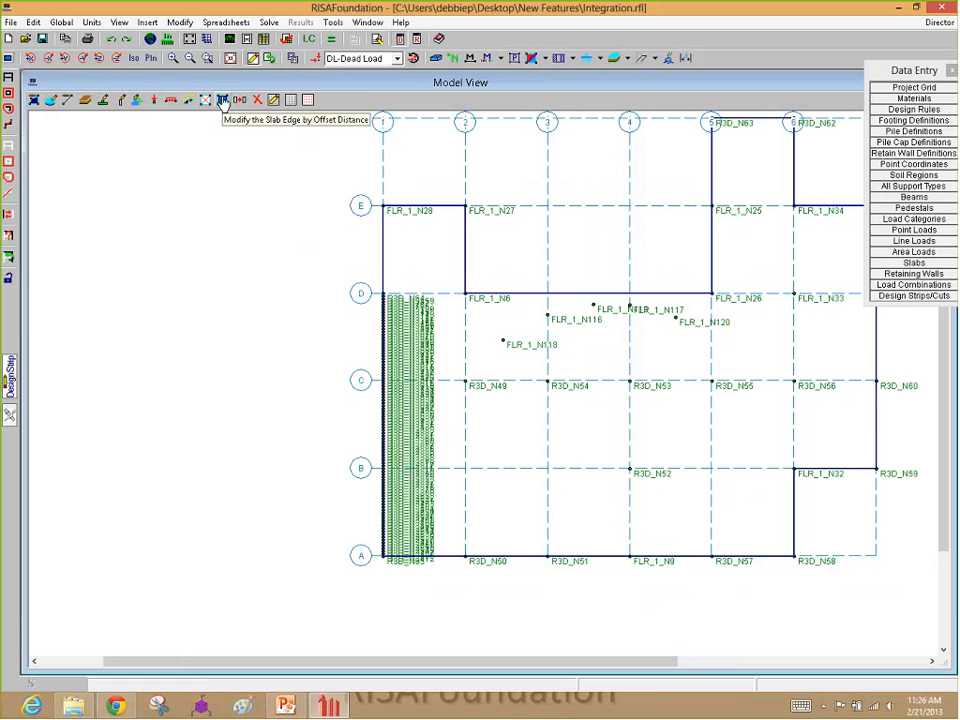
click(222, 102)
click(223, 103)
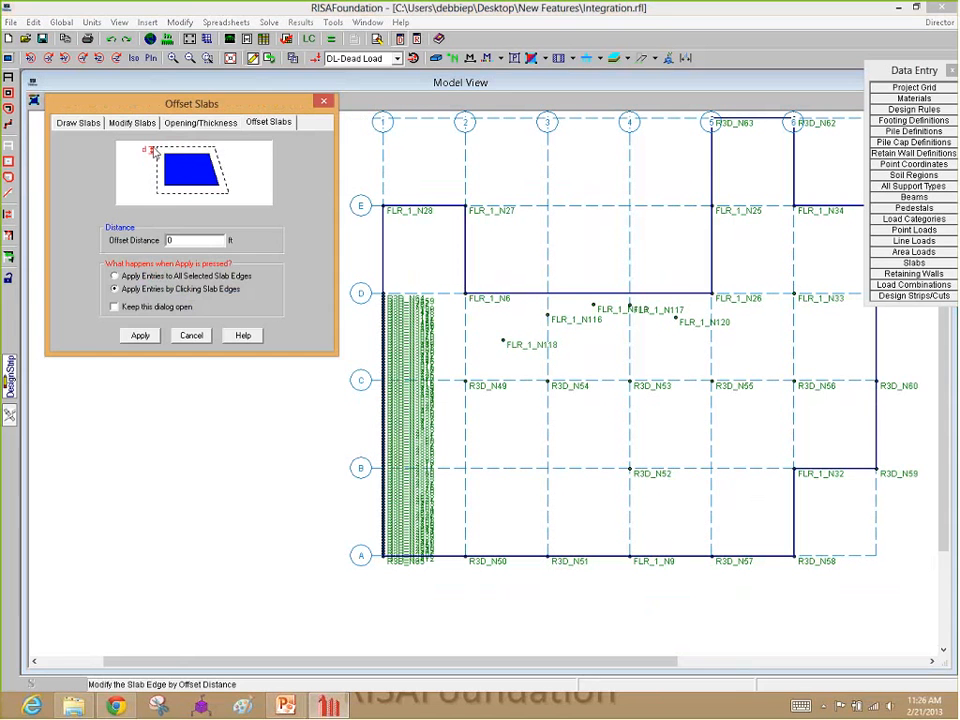
double_click(202, 240)
text(4)
click(141, 337)
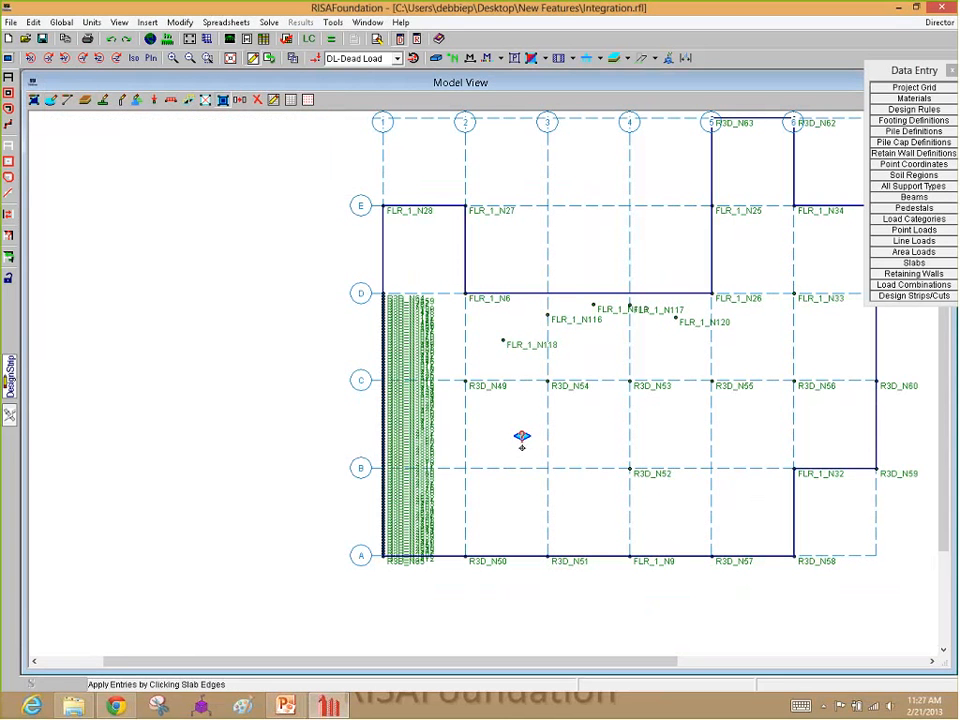
click(420, 487)
scroll(311, 317, down, 2)
scroll(553, 146, down, 1)
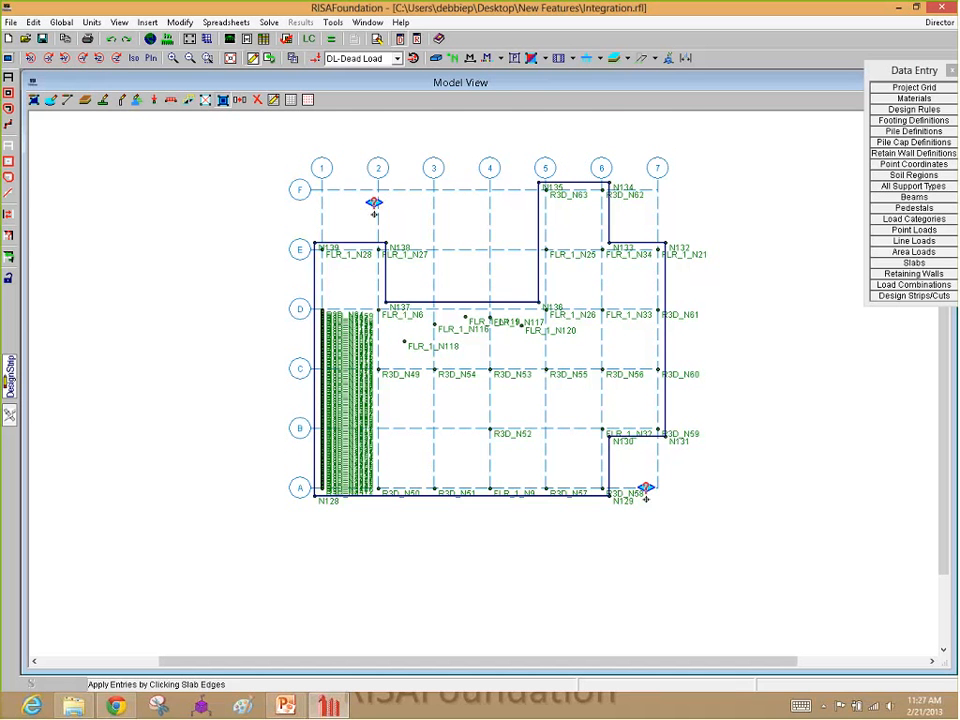
scroll(646, 487, up, 4)
scroll(722, 402, down, 4)
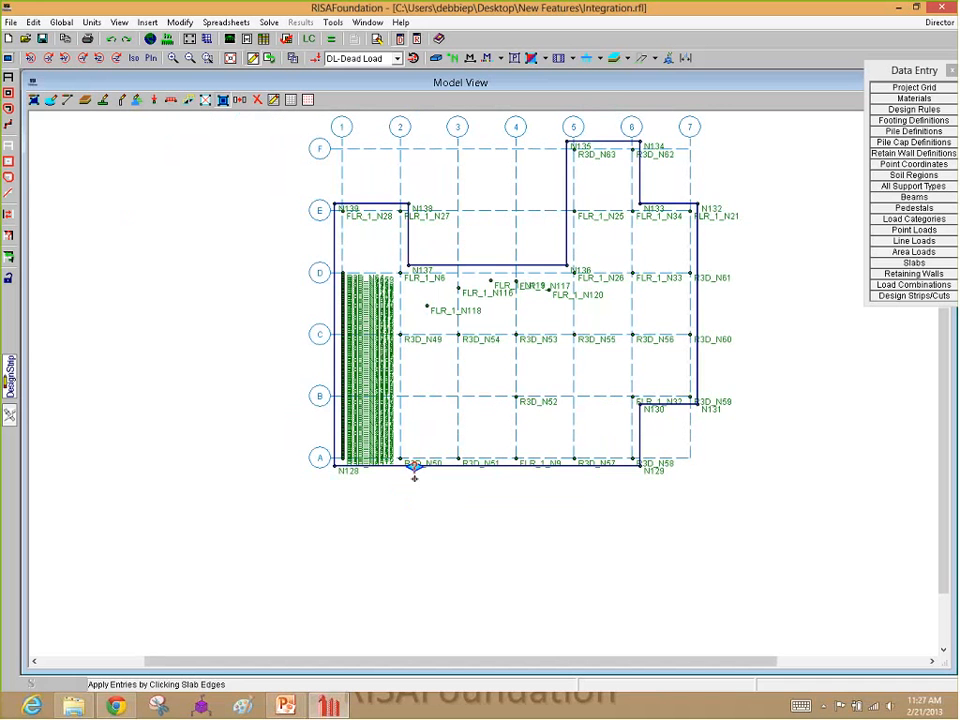
scroll(646, 482, up, 2)
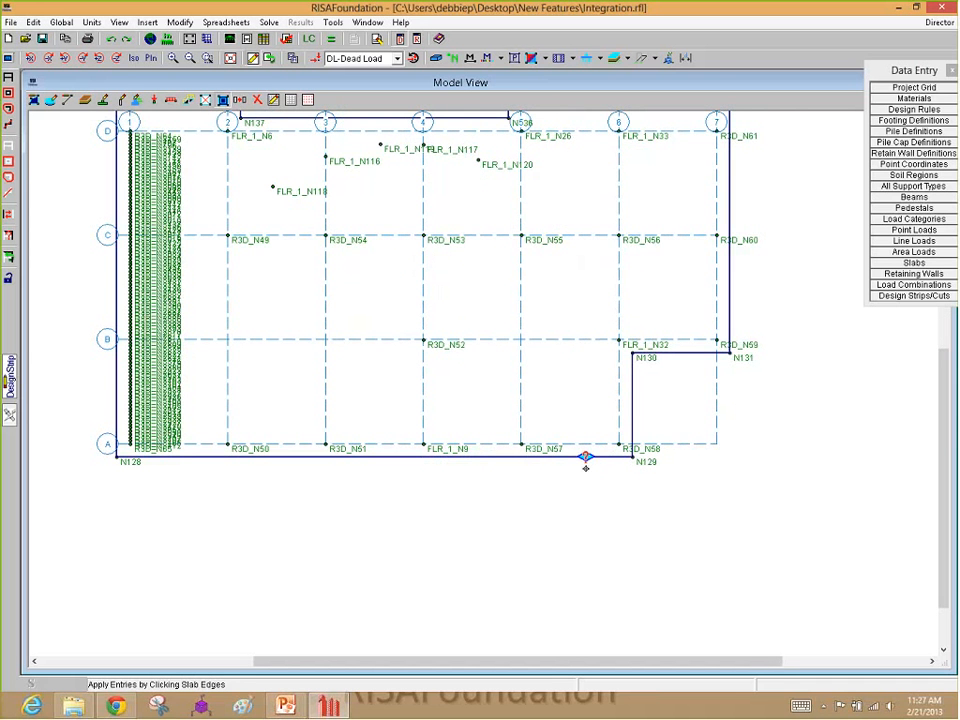
scroll(586, 462, down, 2)
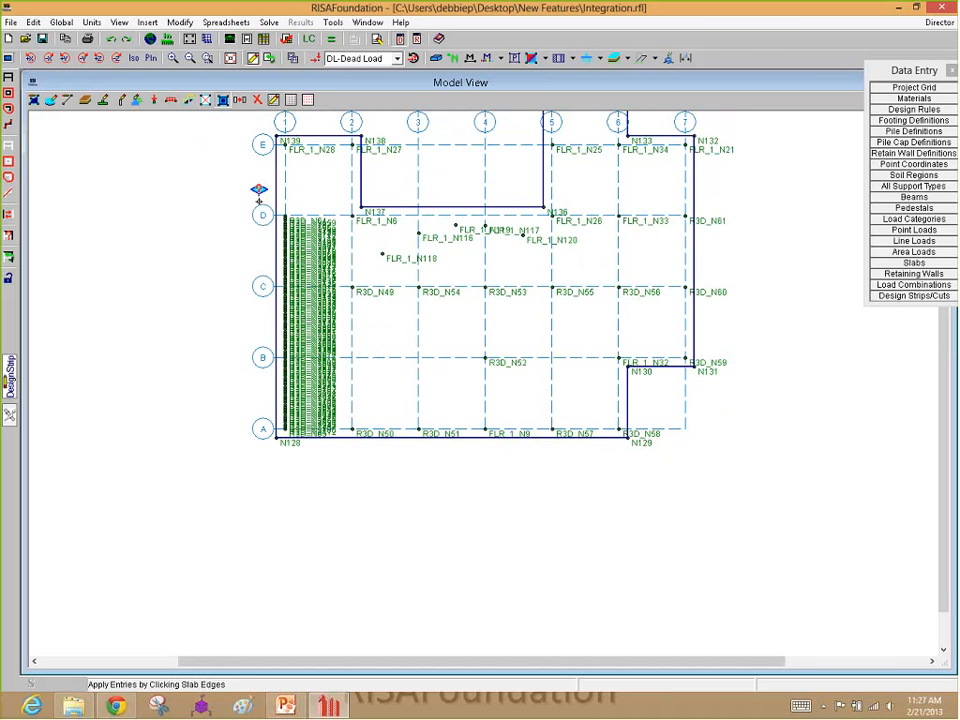
scroll(343, 486, down, 2)
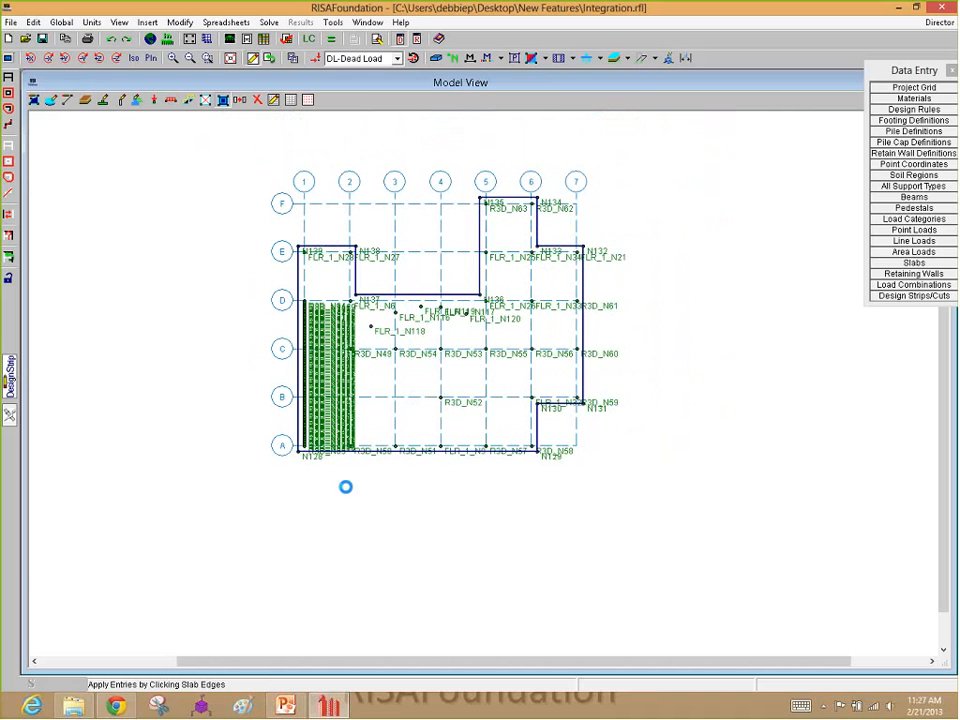
click(205, 101)
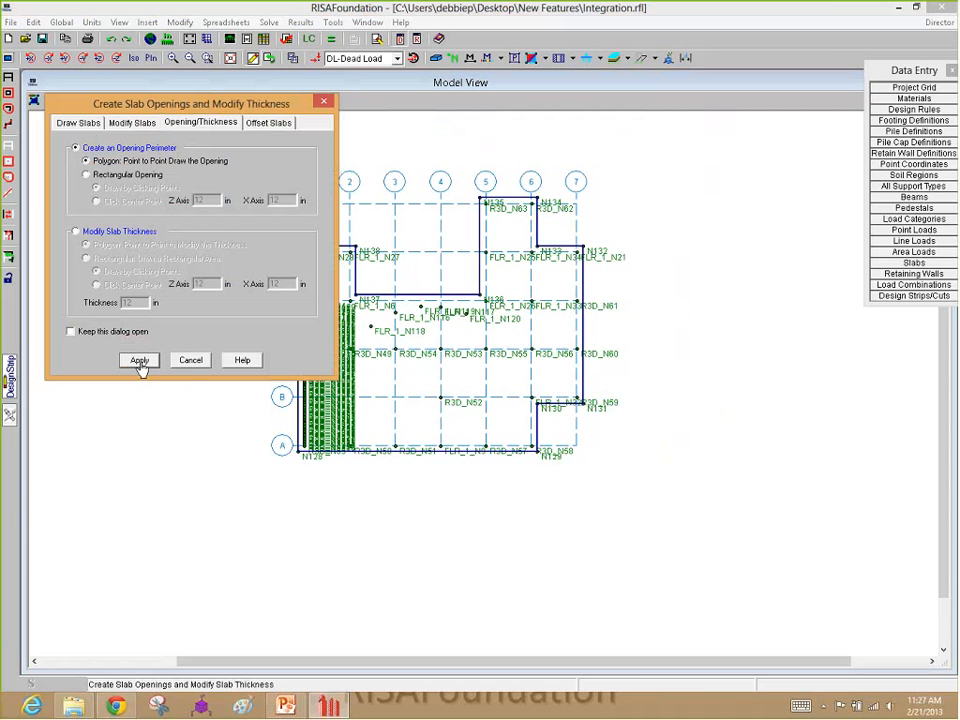
drag(218, 103, 702, 192)
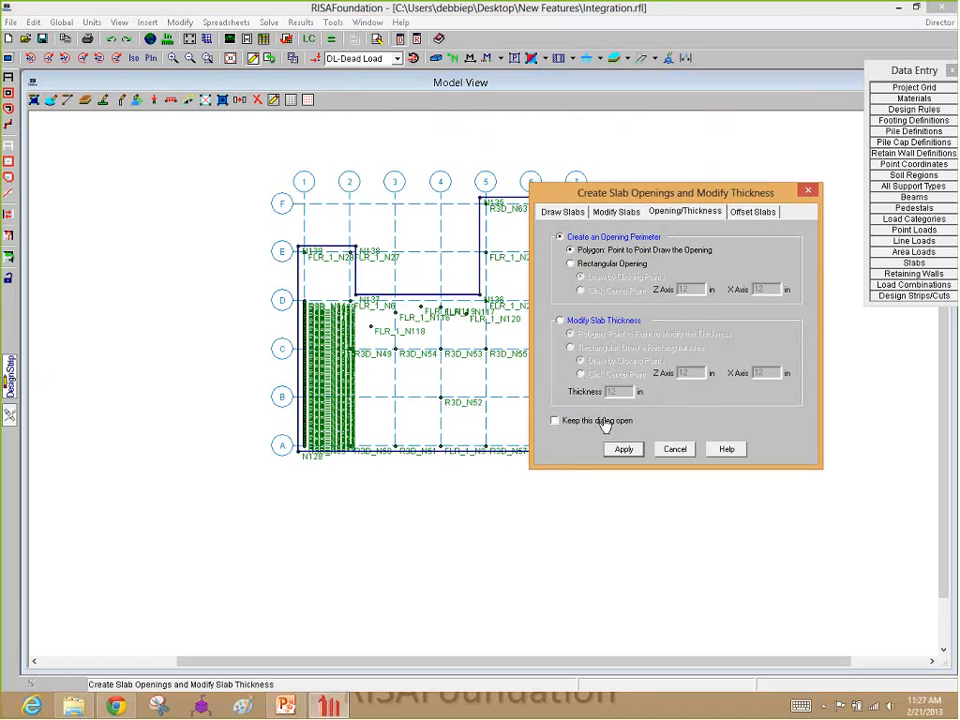
click(675, 449)
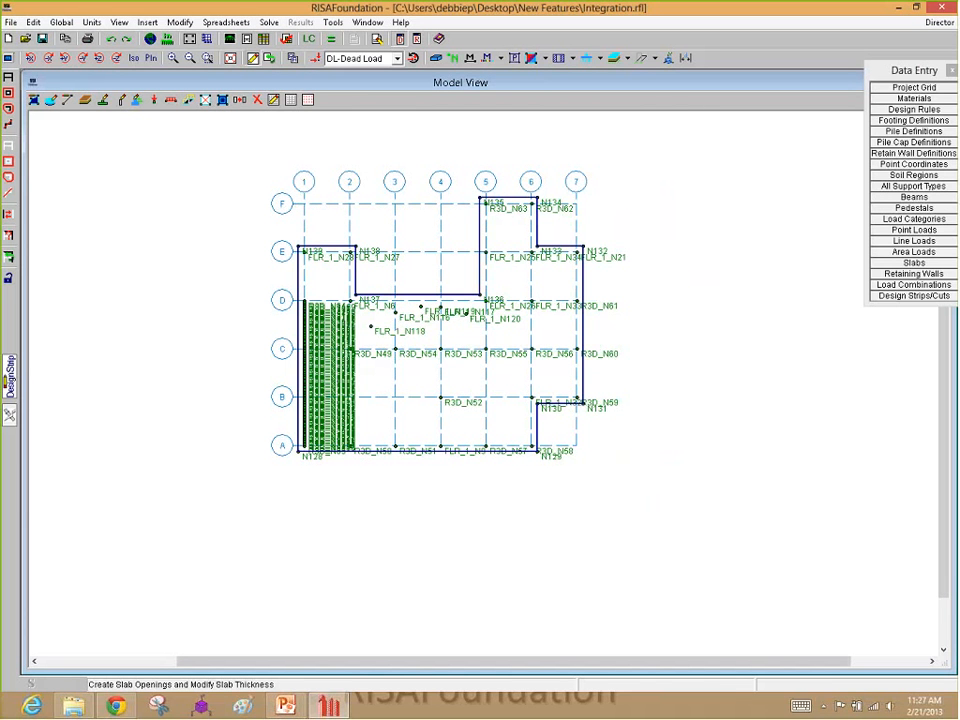
Import Foundation Plot.dxf from the desktop as a DXF drawing grid, using all layers and inches as the DXF units
click(273, 100)
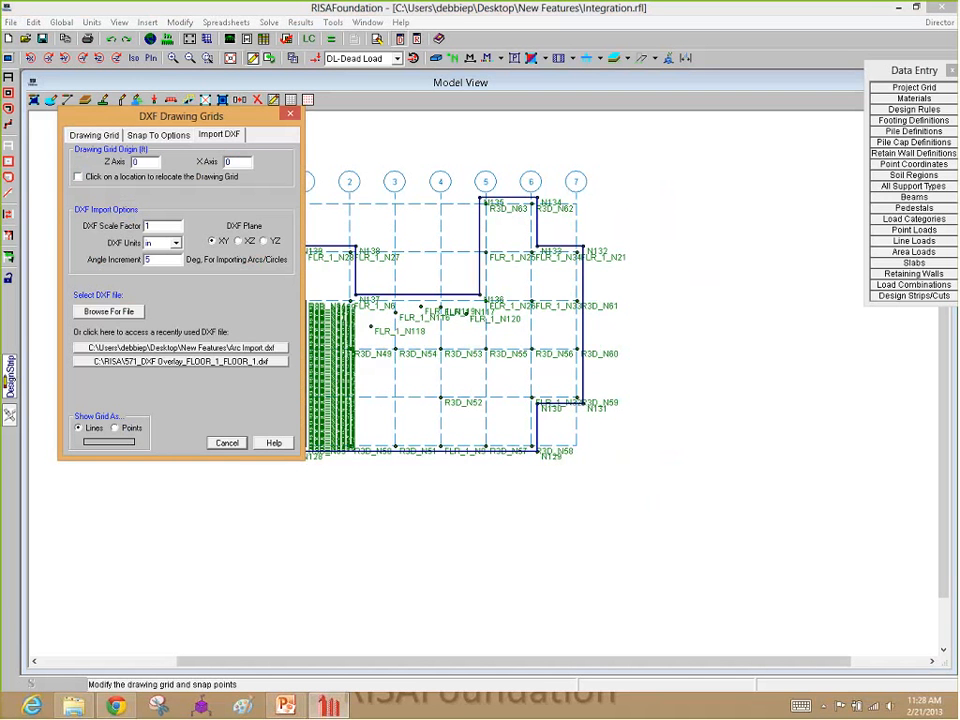
click(113, 313)
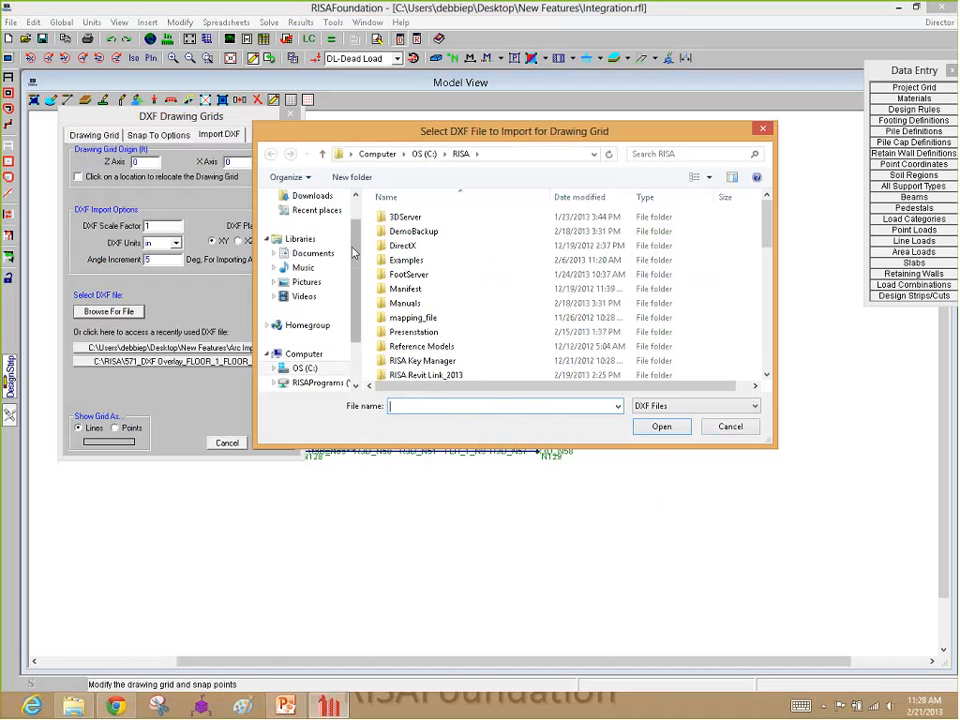
scroll(311, 221, up, 1)
click(309, 218)
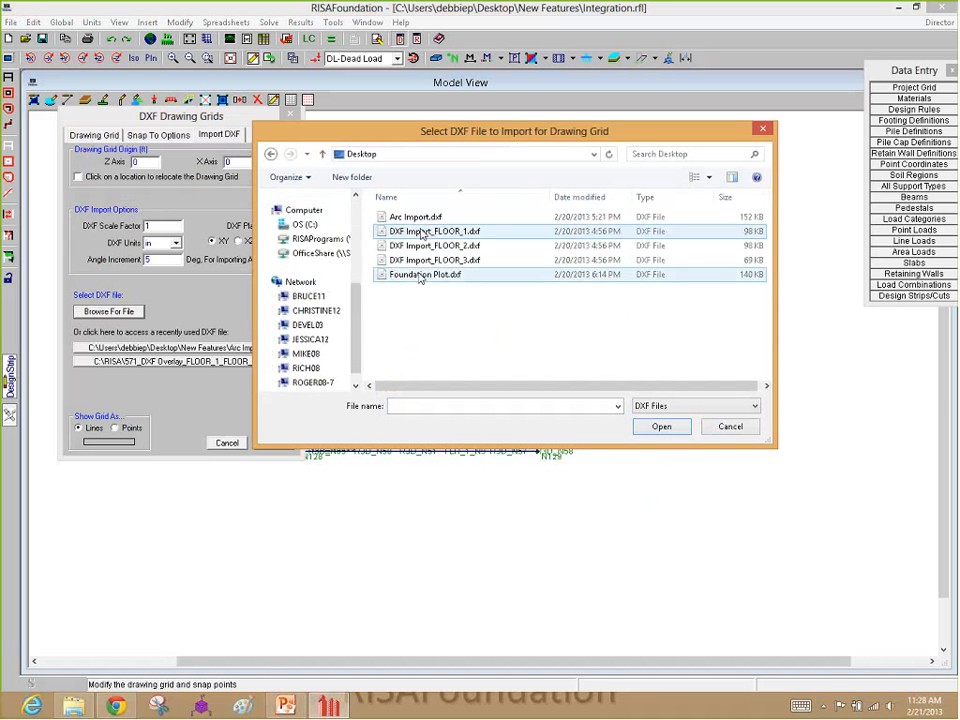
click(420, 276)
click(660, 426)
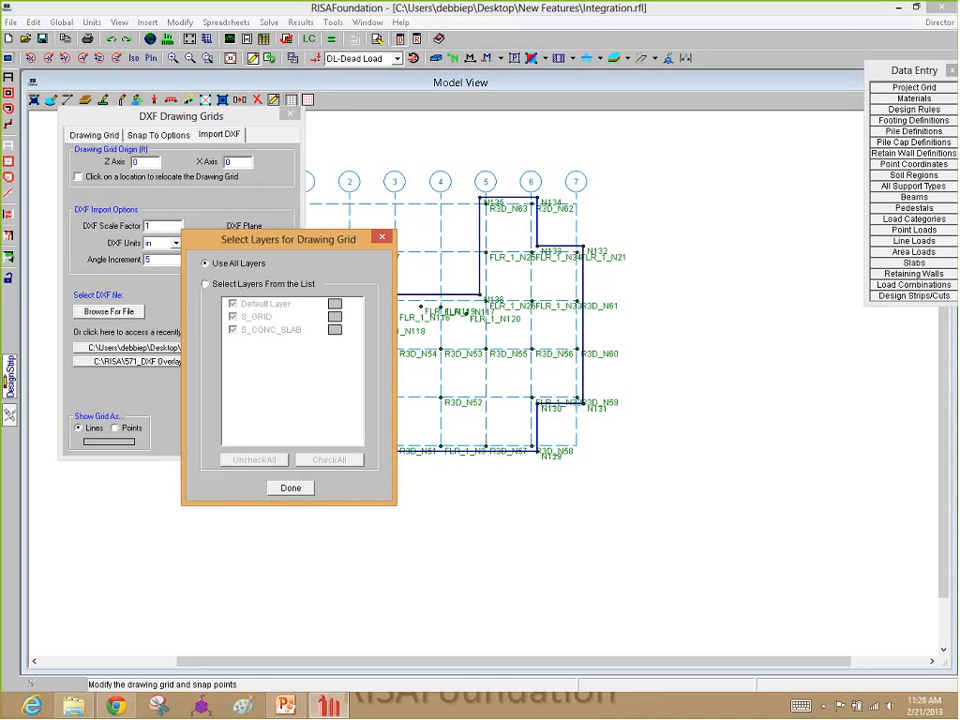
click(290, 487)
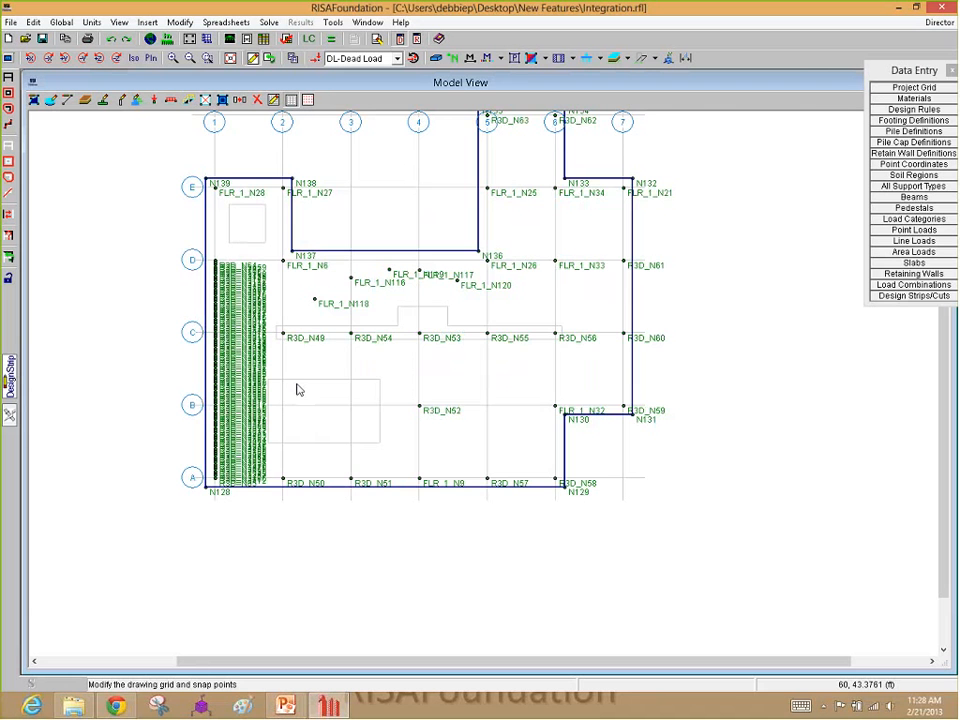
Create a polygon slab opening by tracing the four corners of the DXF square between grids D-E and 1-2
scroll(230, 205, up, 3)
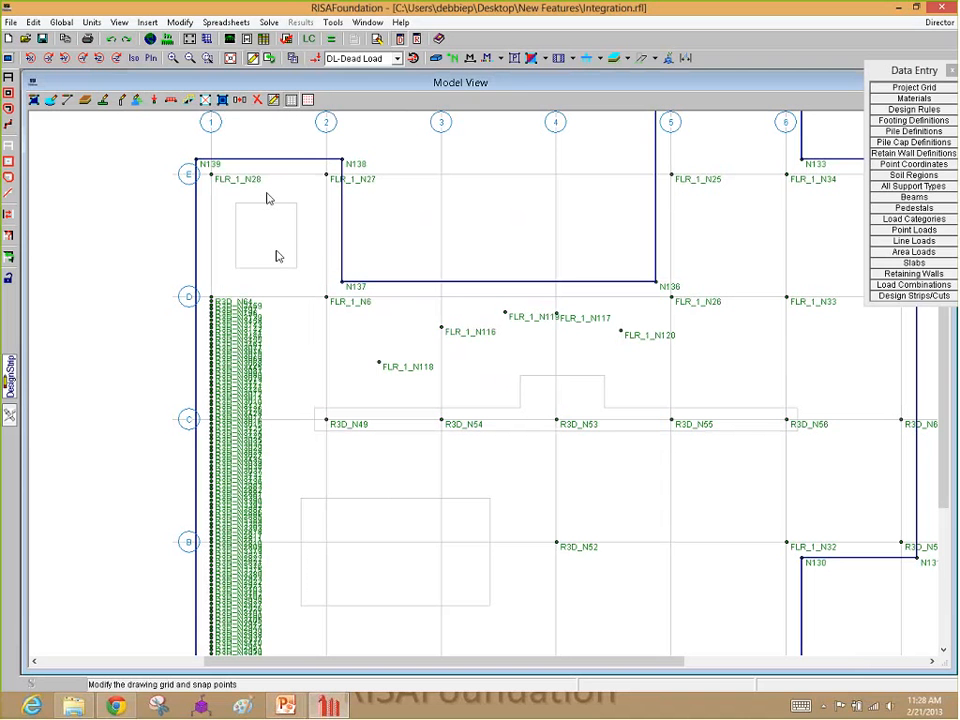
click(205, 102)
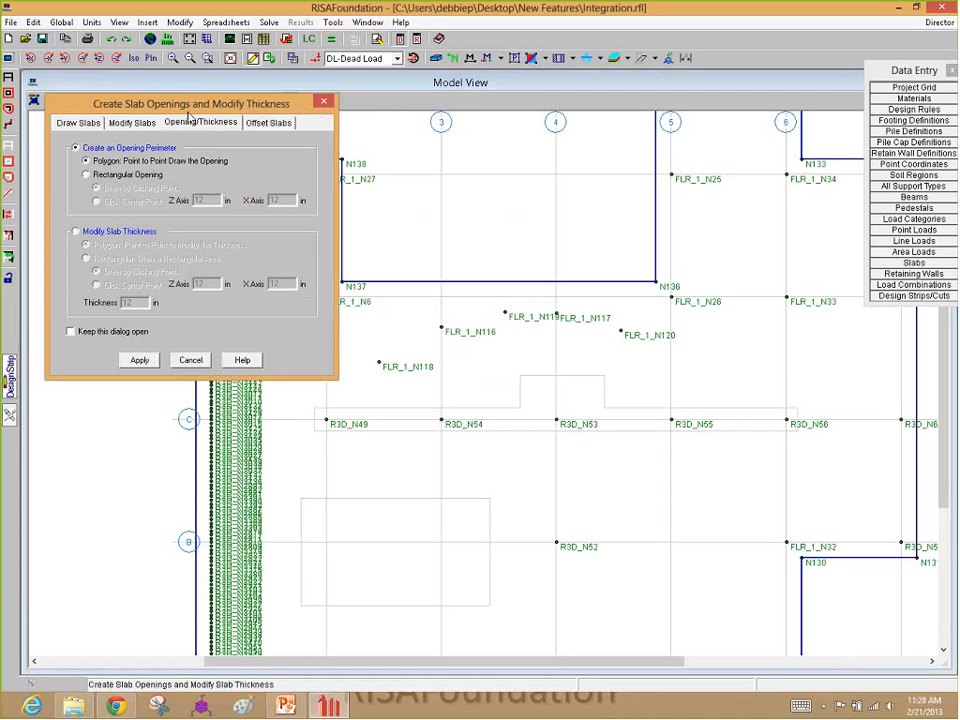
drag(534, 124, 537, 120)
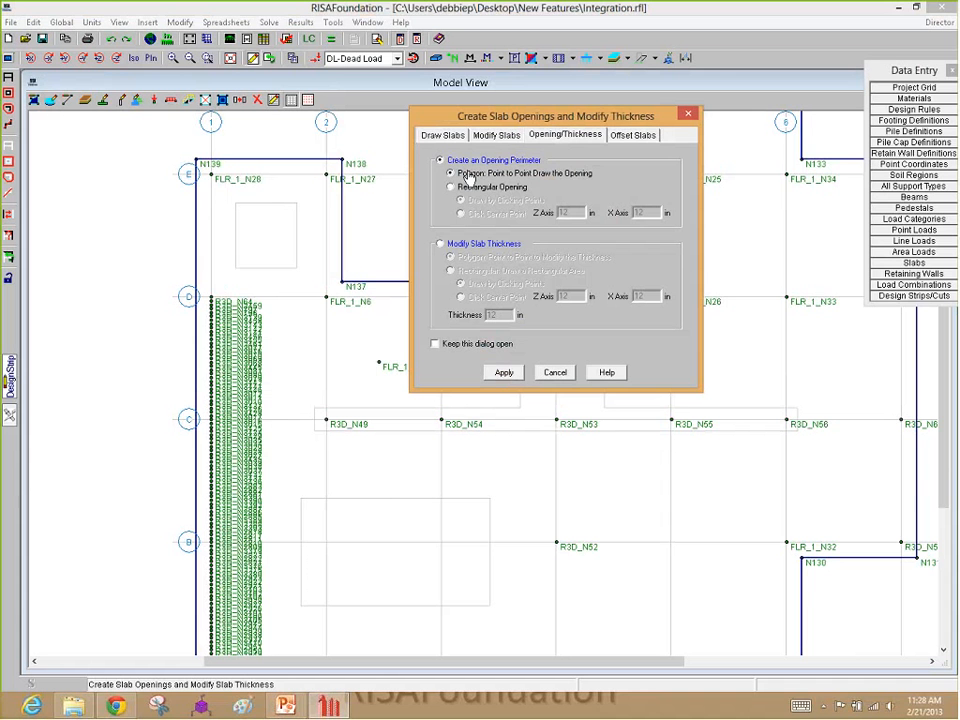
click(468, 187)
click(463, 200)
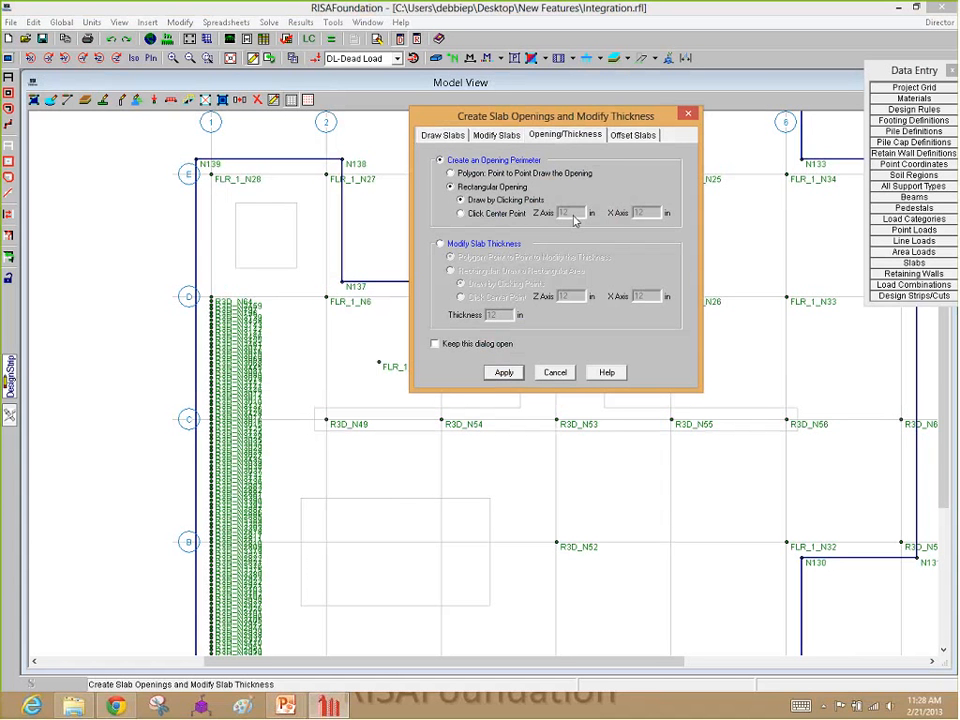
click(451, 173)
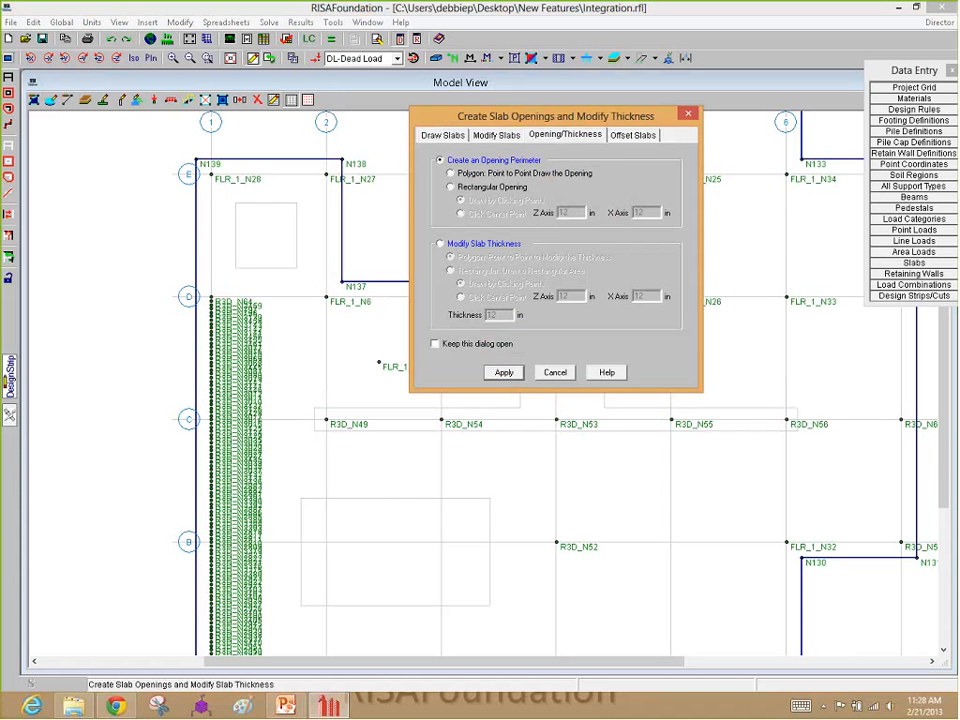
click(504, 372)
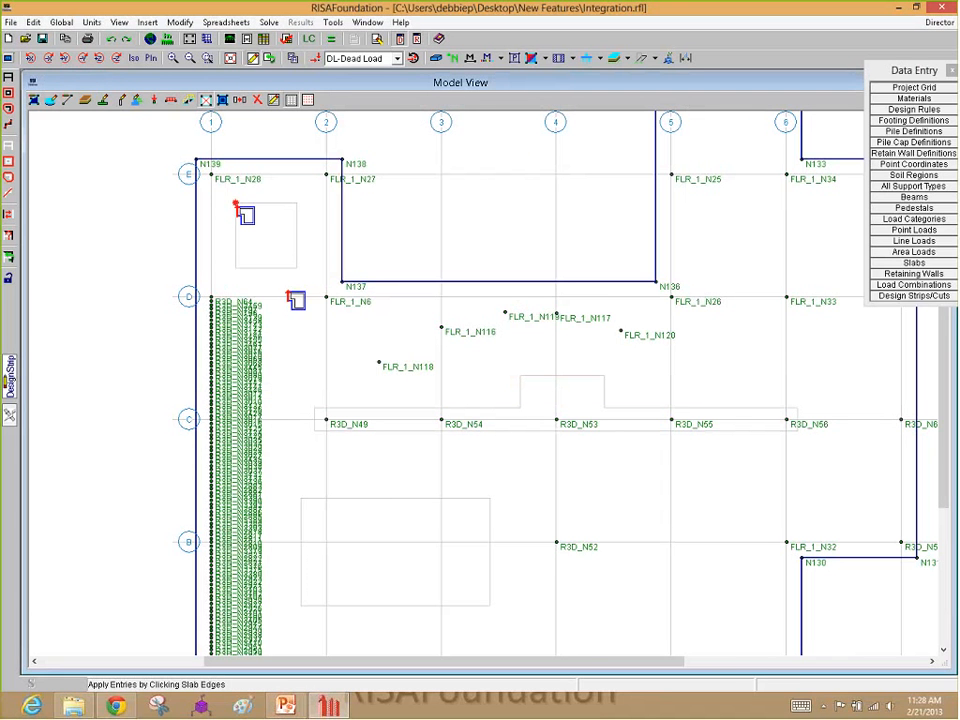
click(236, 204)
click(297, 203)
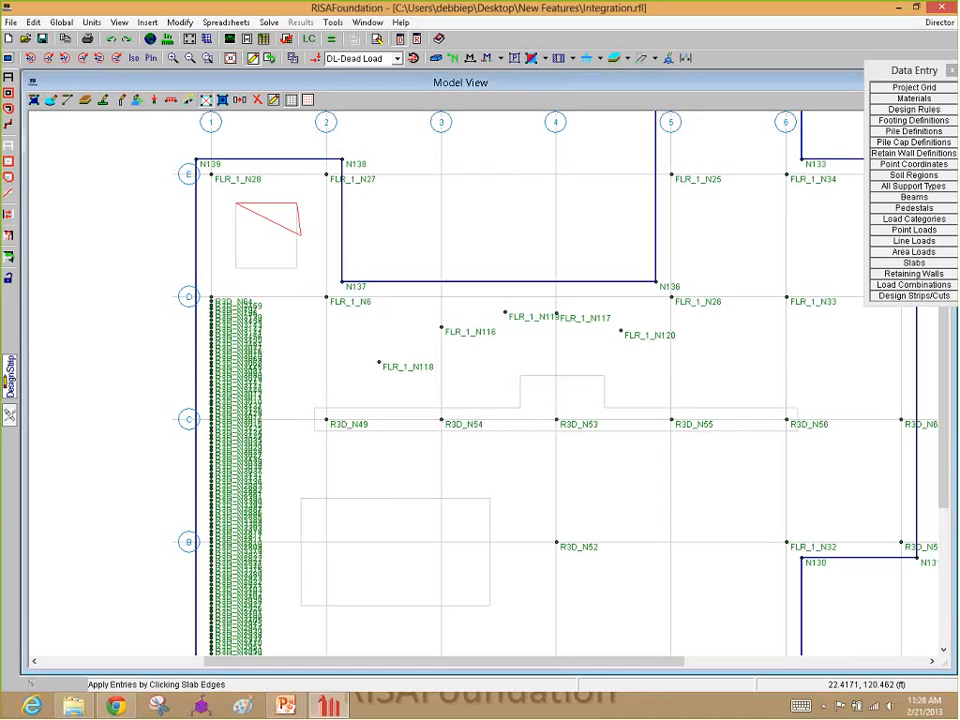
click(297, 268)
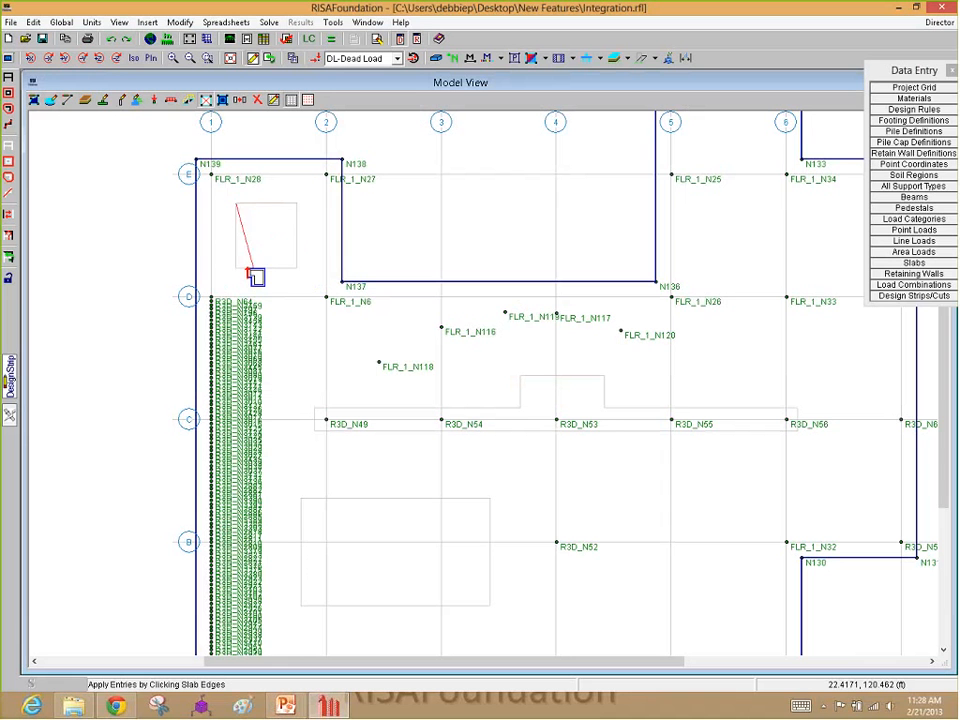
click(236, 268)
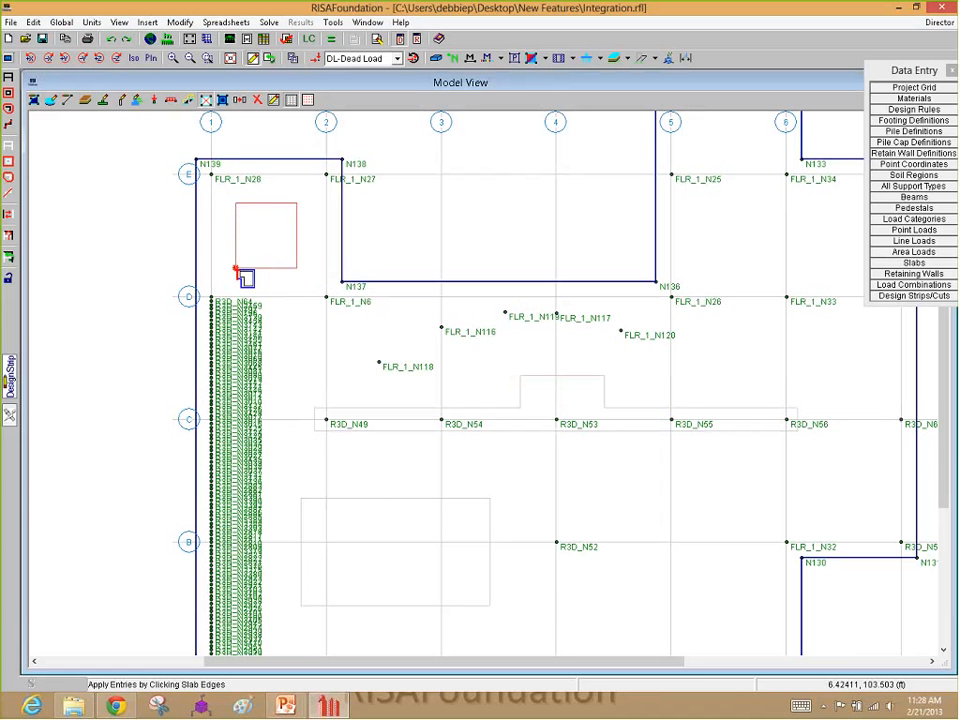
click(237, 269)
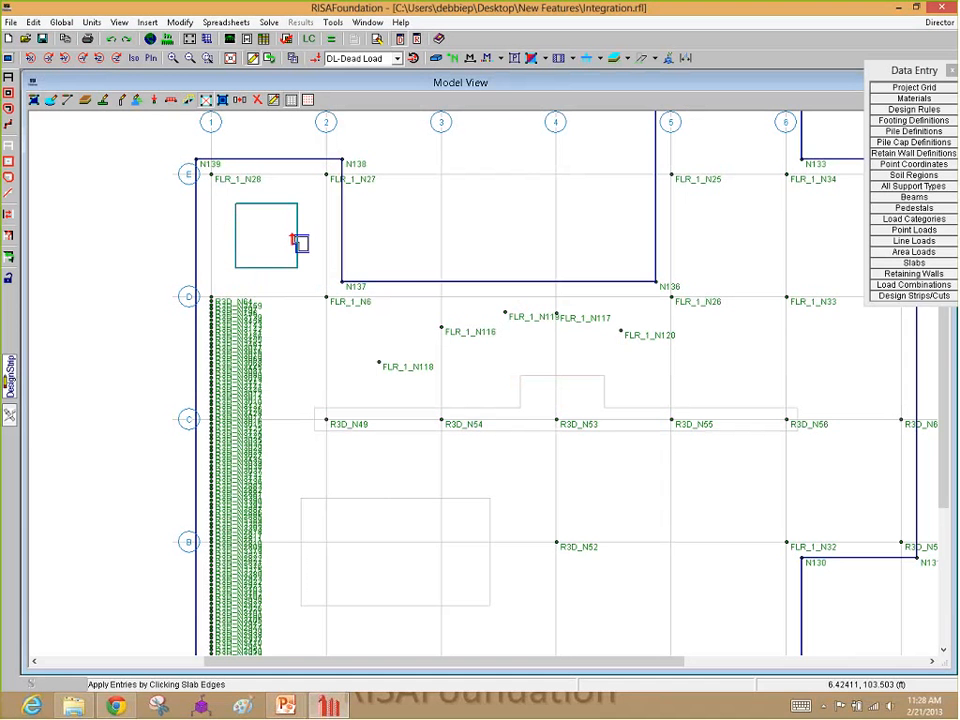
Trace a second polygon slab opening along the DXF rectangle enclosing grid intersections B-2 and B-3
scroll(309, 208, down, 3)
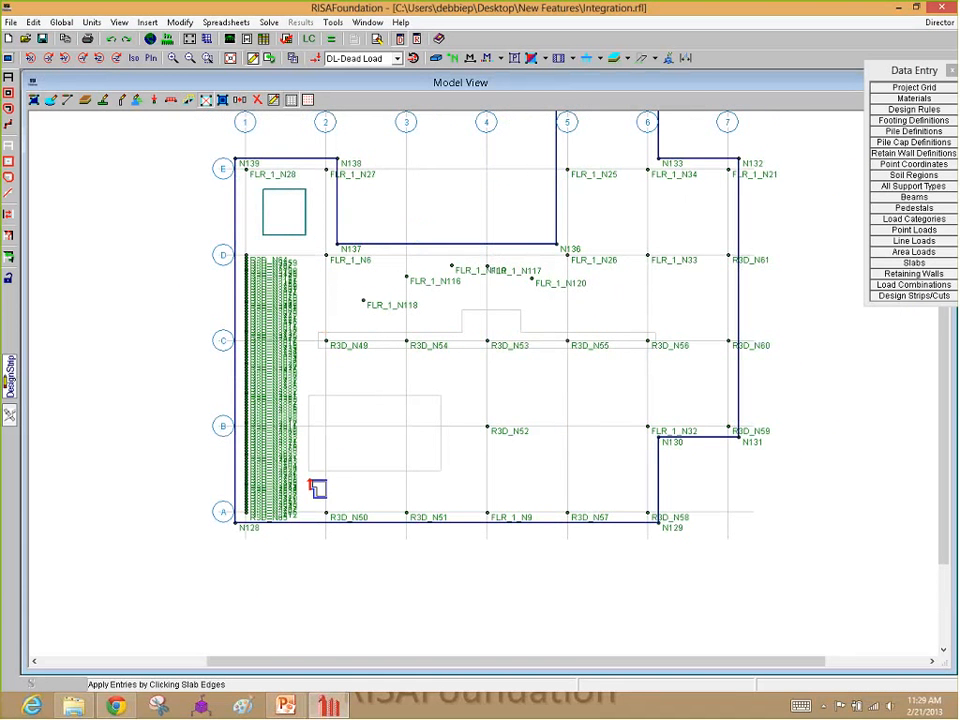
click(309, 396)
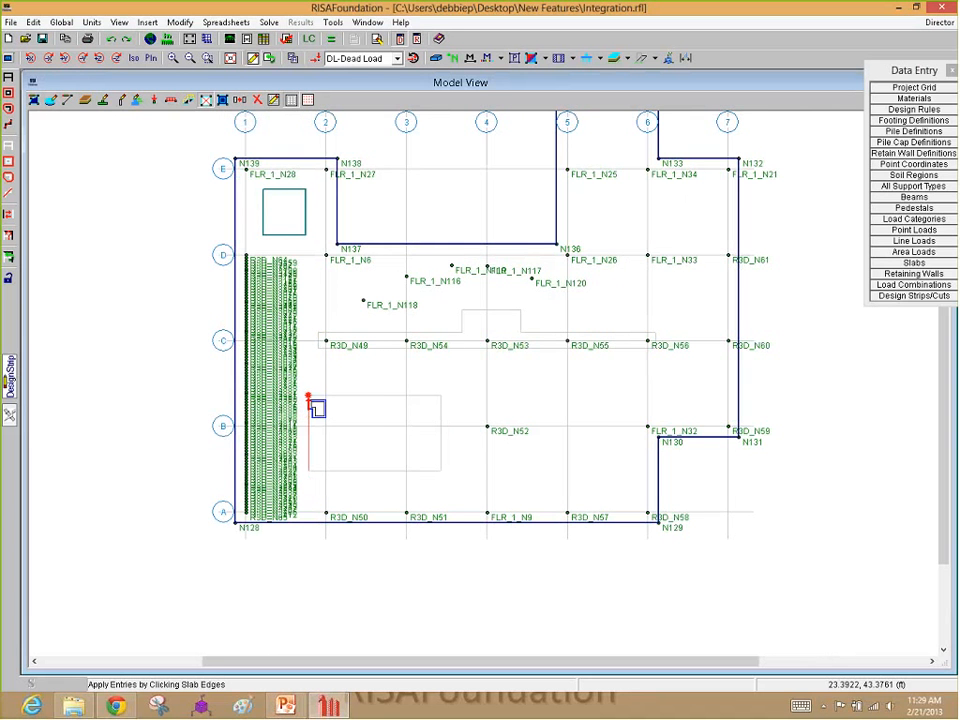
click(441, 397)
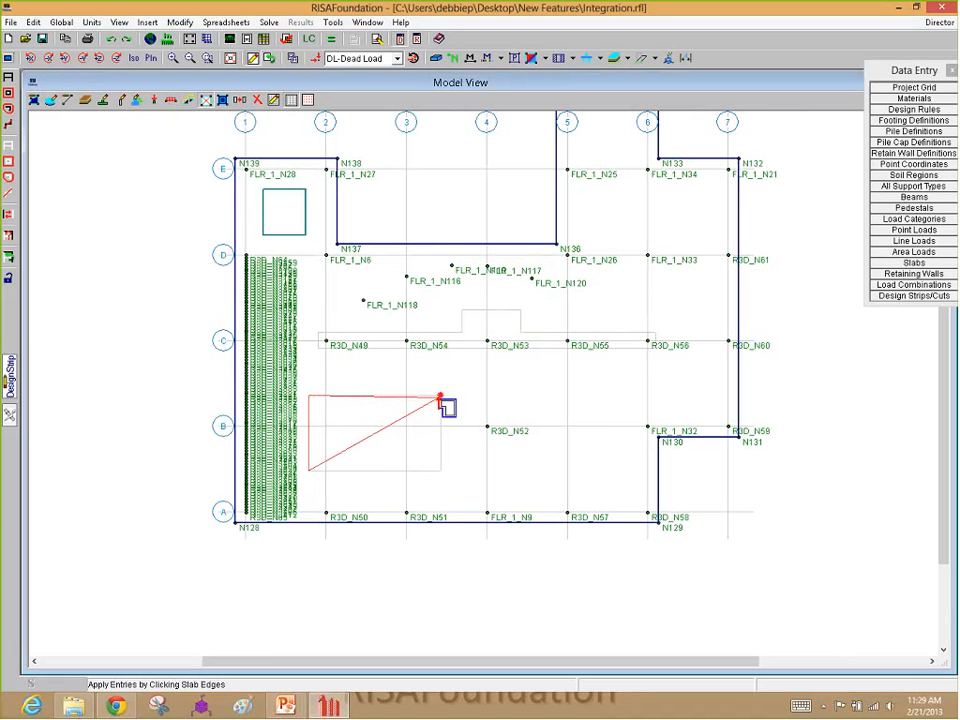
click(441, 470)
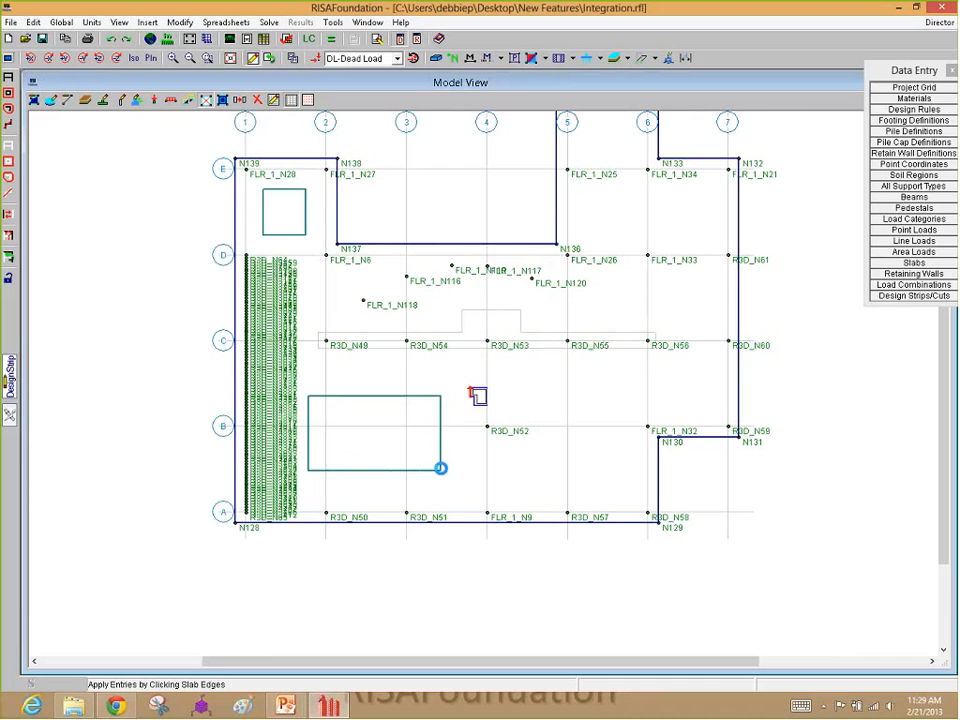
Show the slab as a rendered, filled area across the foundation plan with its two openings
scroll(379, 388, down, 2)
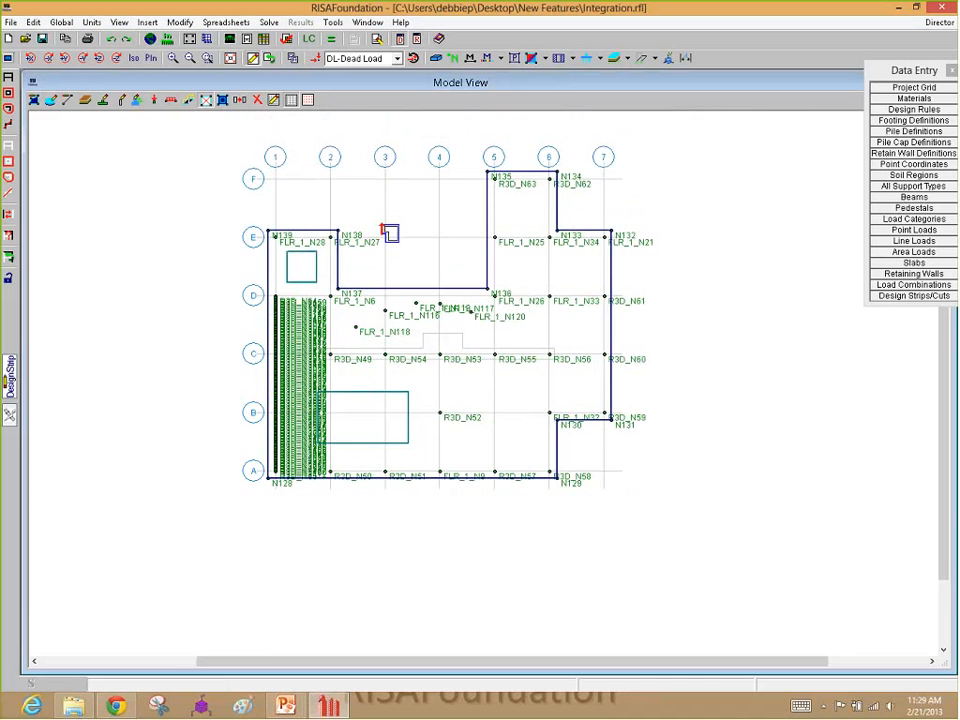
scroll(419, 249, up, 3)
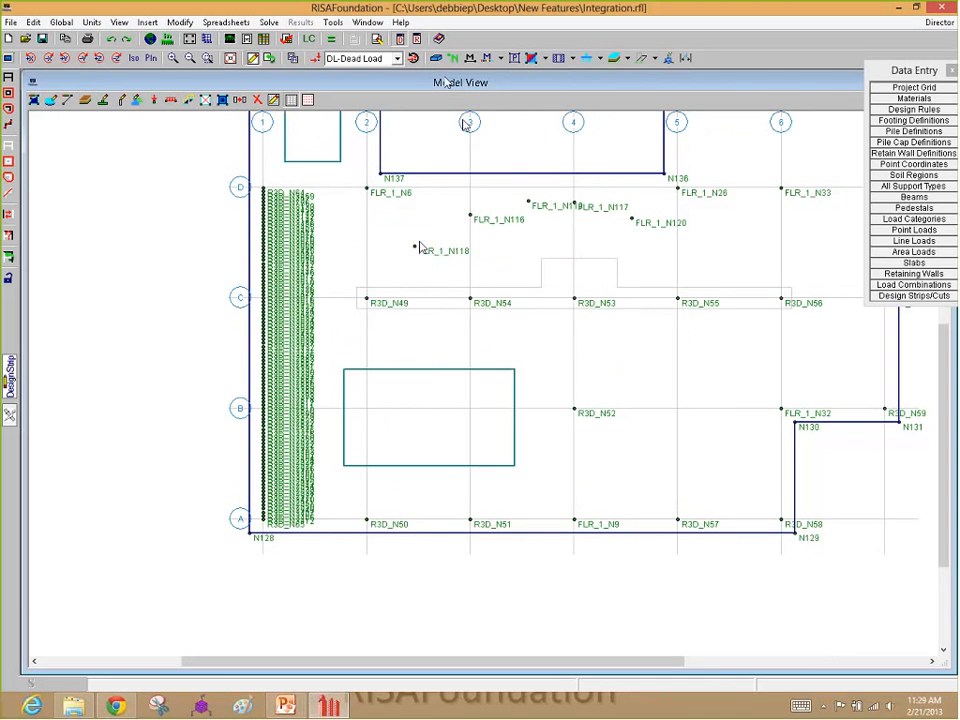
click(436, 57)
scroll(386, 264, down, 2)
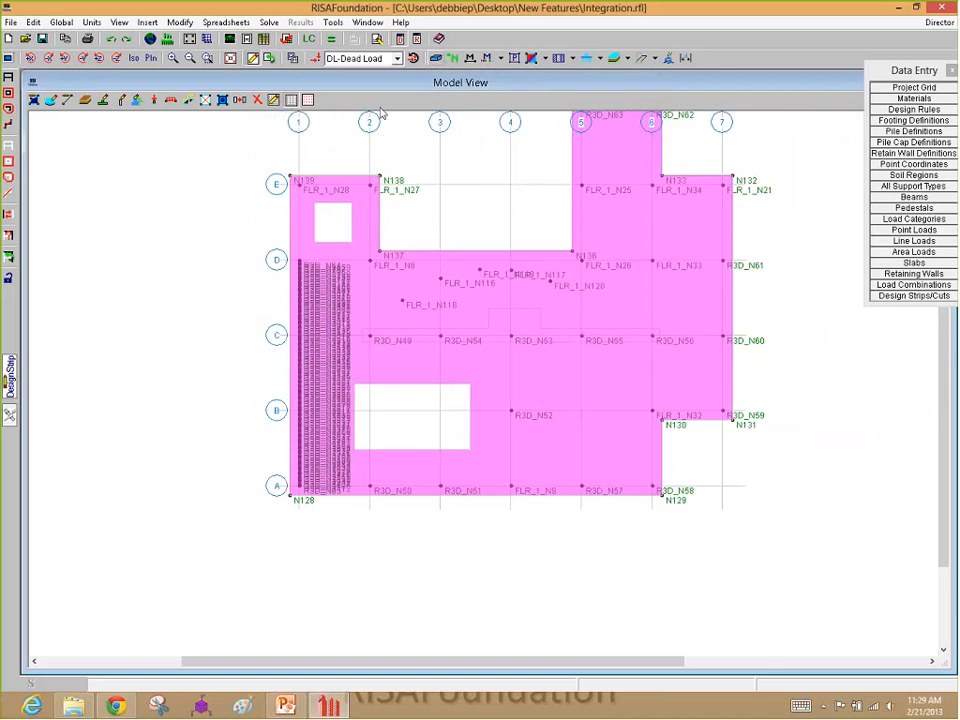
scroll(381, 426, down, 1)
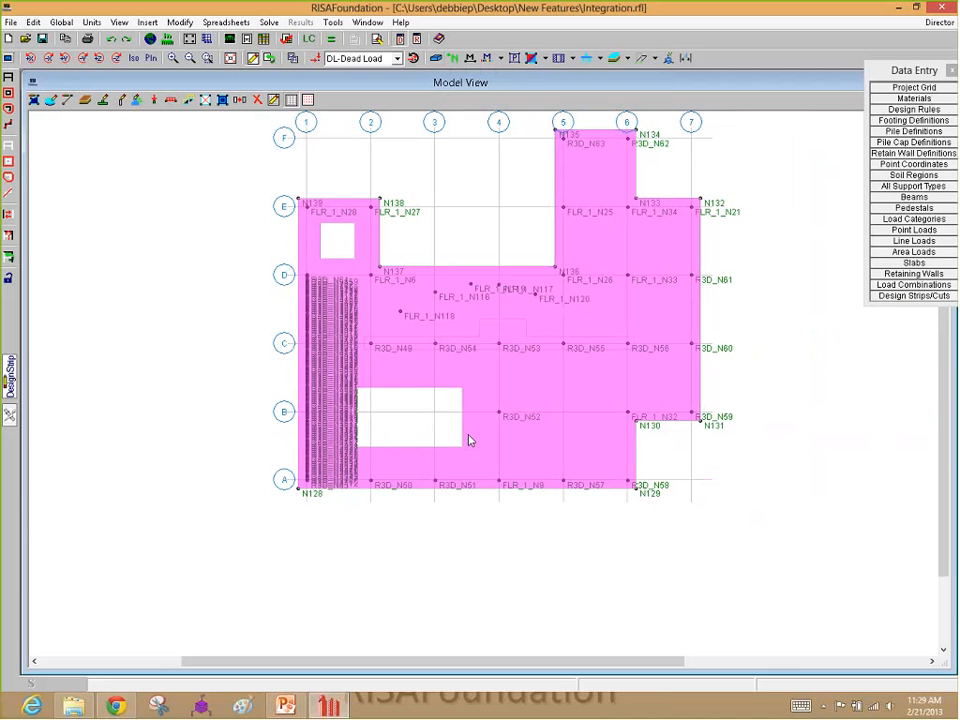
Switch the slab display in the foundation plan from filled rendering back to outlines only
click(435, 58)
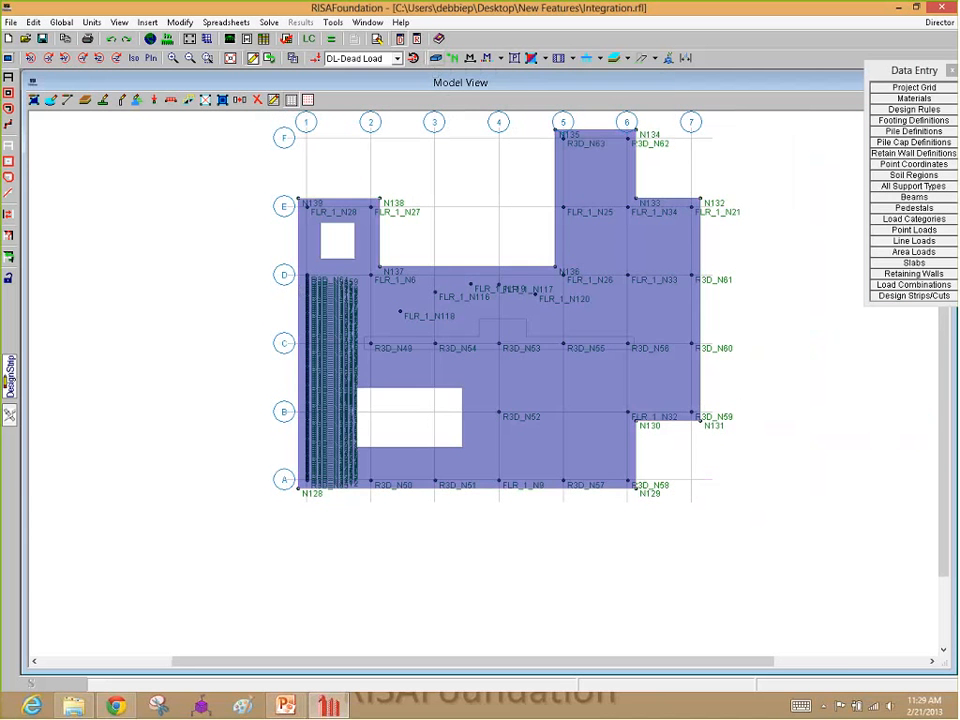
click(435, 58)
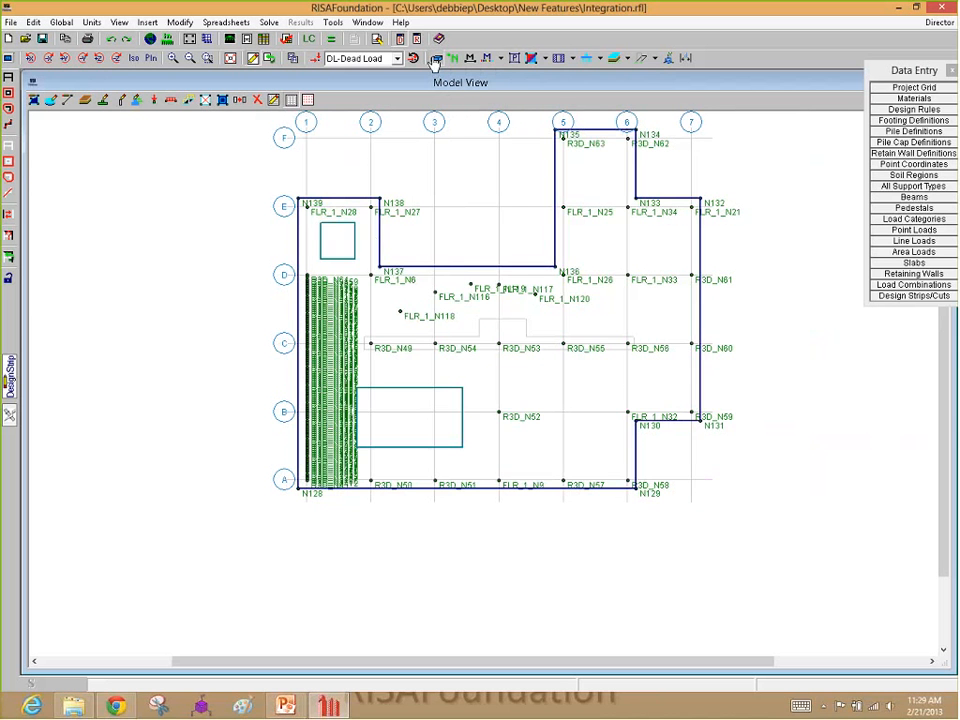
scroll(340, 348, up, 2)
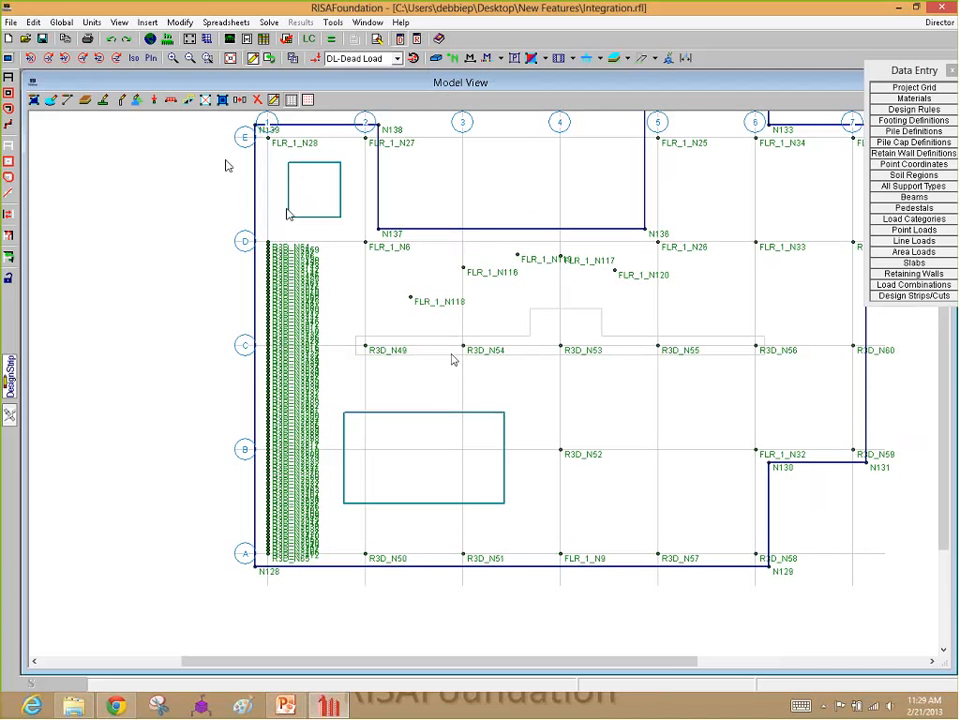
Set up a slab thickness modification of 28 in, drawn as a point-to-point polygon
click(205, 100)
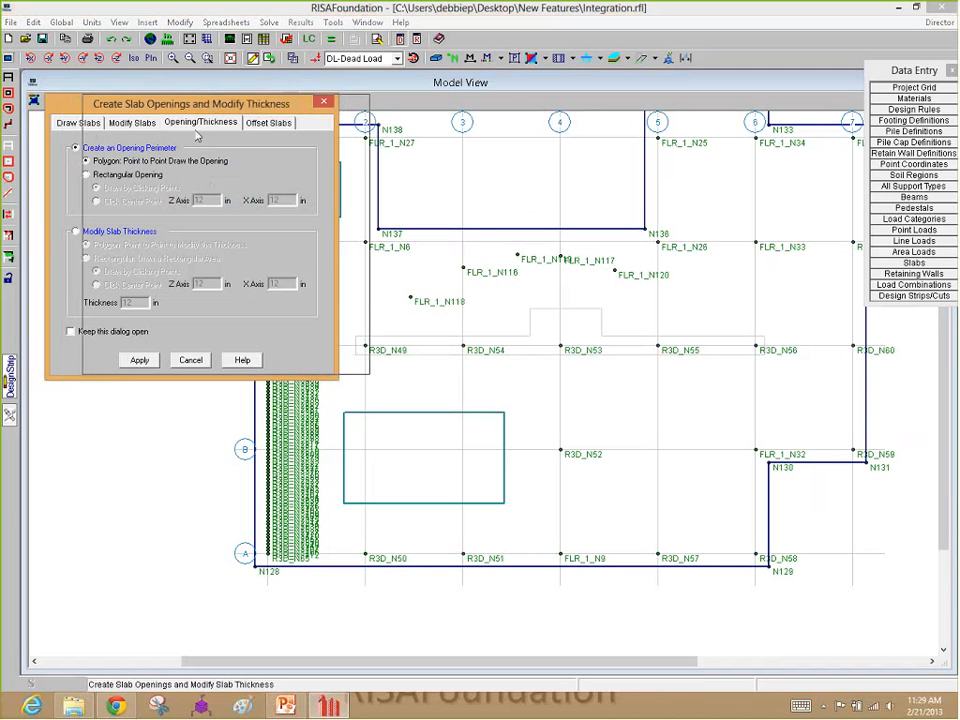
drag(143, 99, 177, 96)
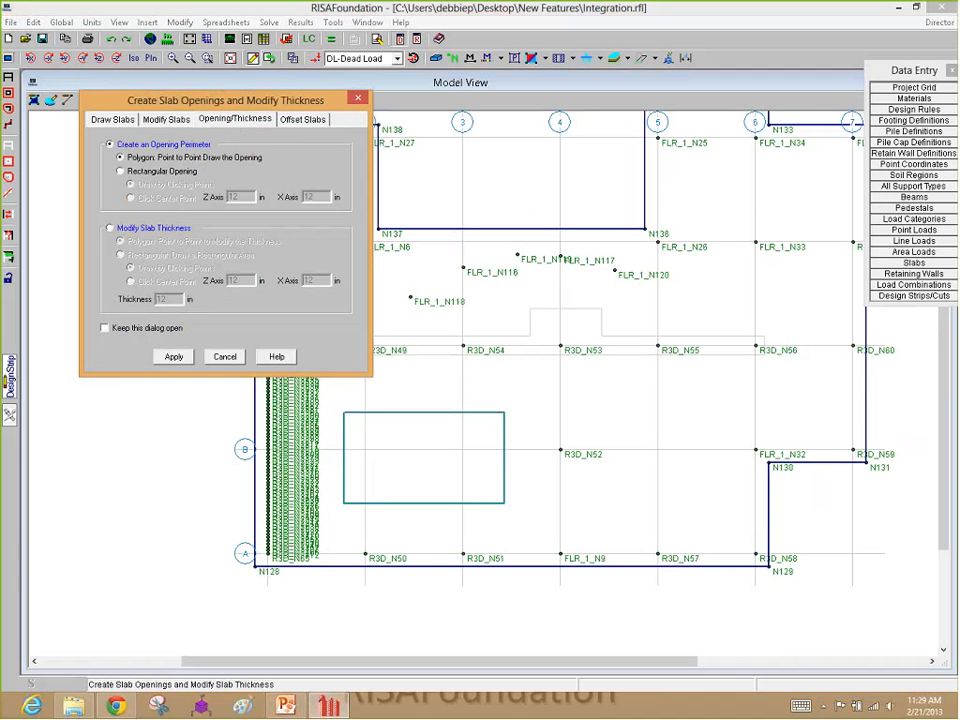
click(110, 228)
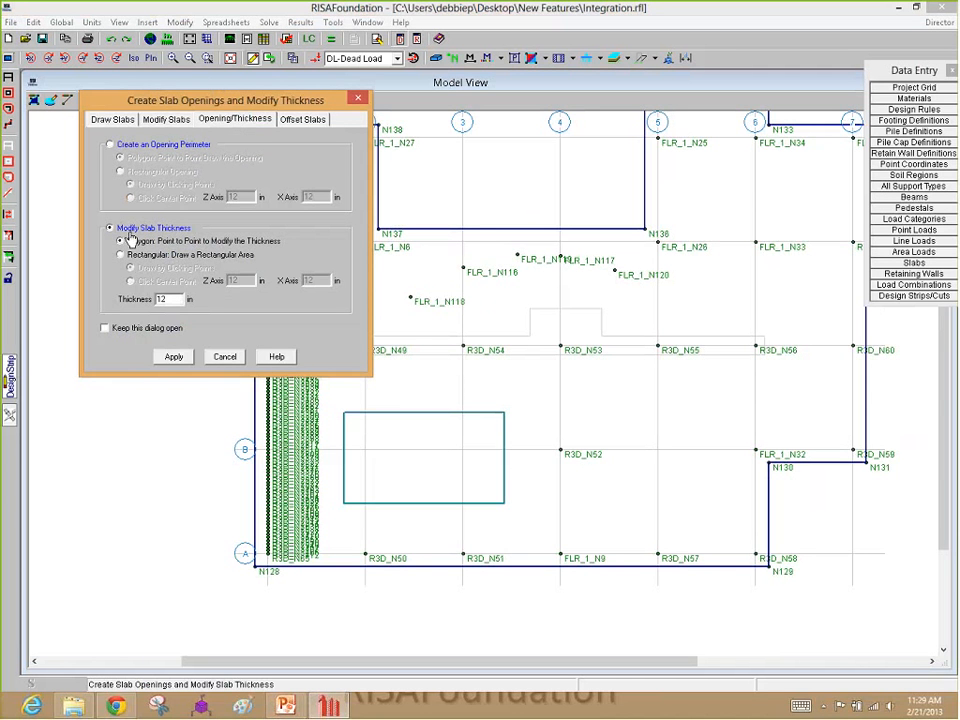
drag(168, 299, 108, 316)
text(28)
click(178, 256)
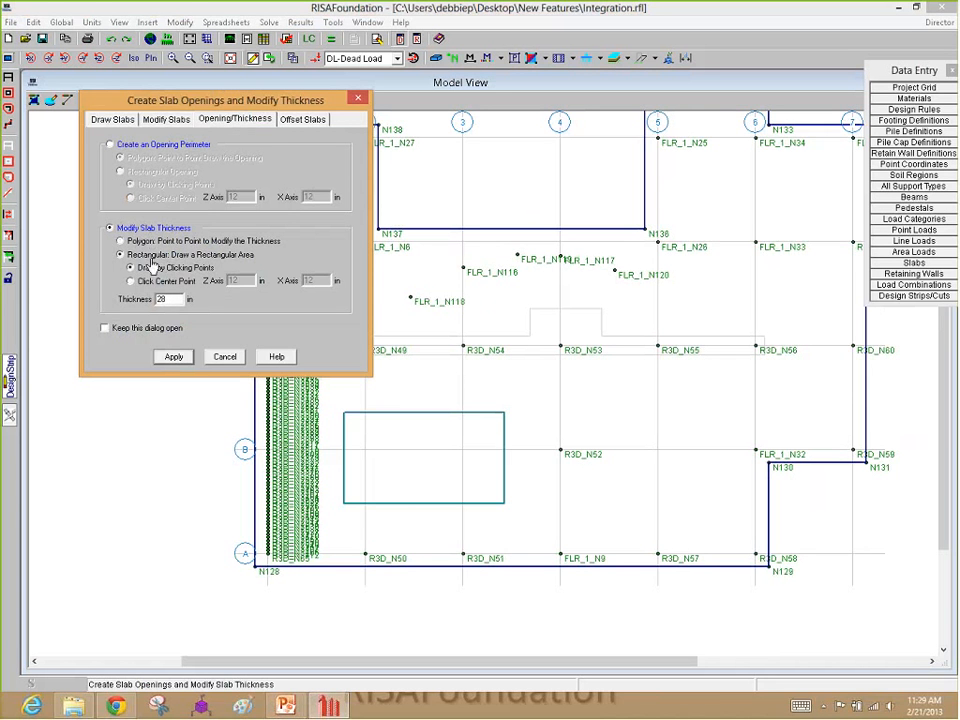
click(152, 241)
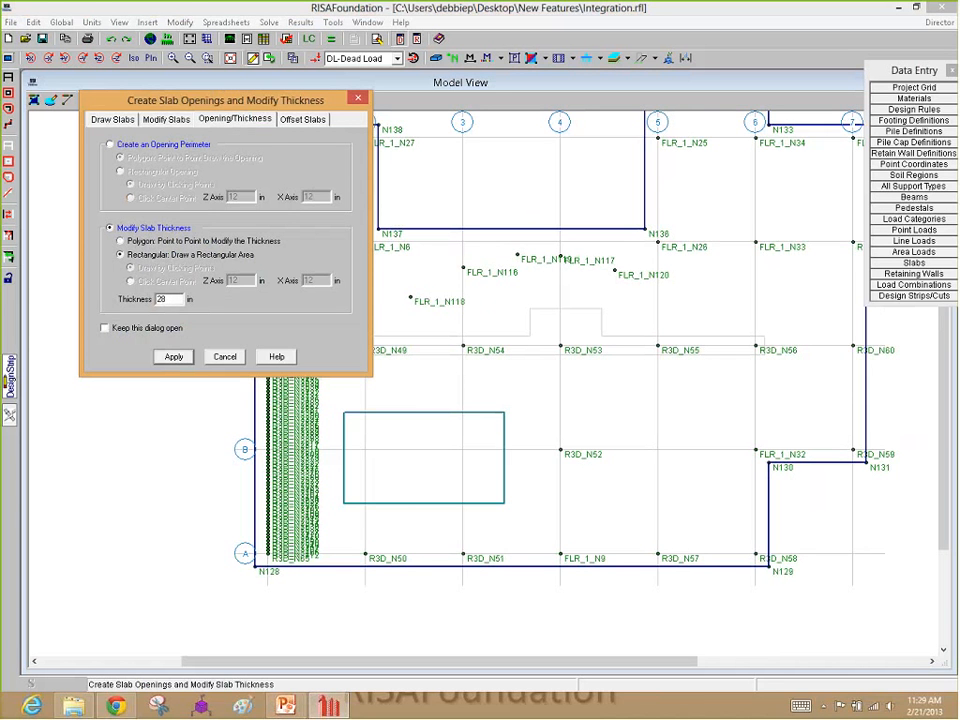
Trace the thickened slab area around the DXF strip along grid C from grid 2 to 6, including its projection at grid 4
click(172, 358)
click(358, 351)
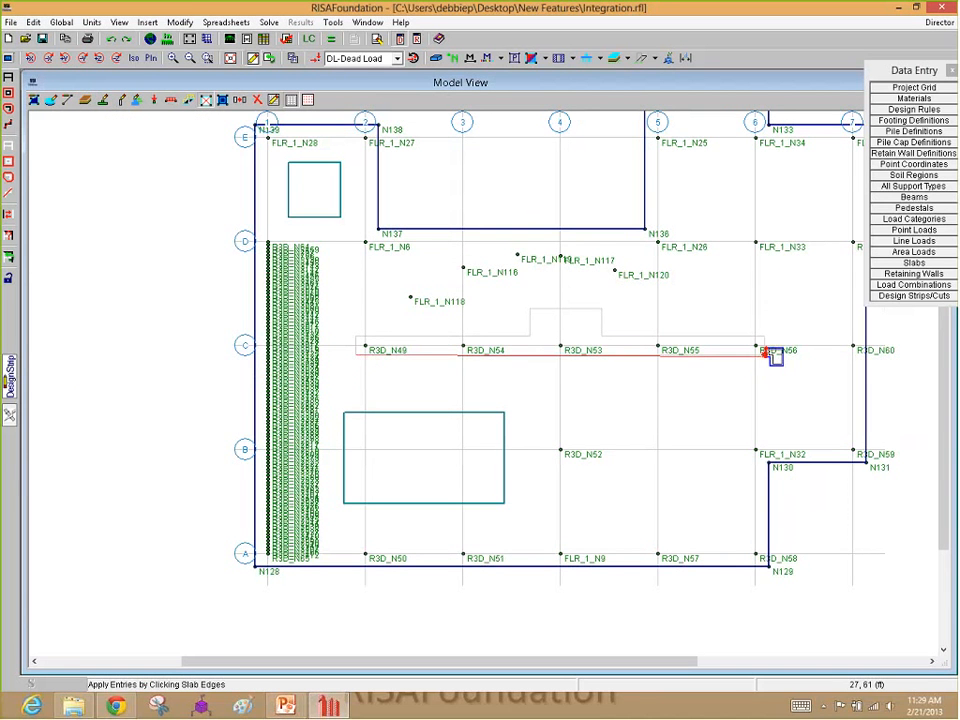
click(765, 352)
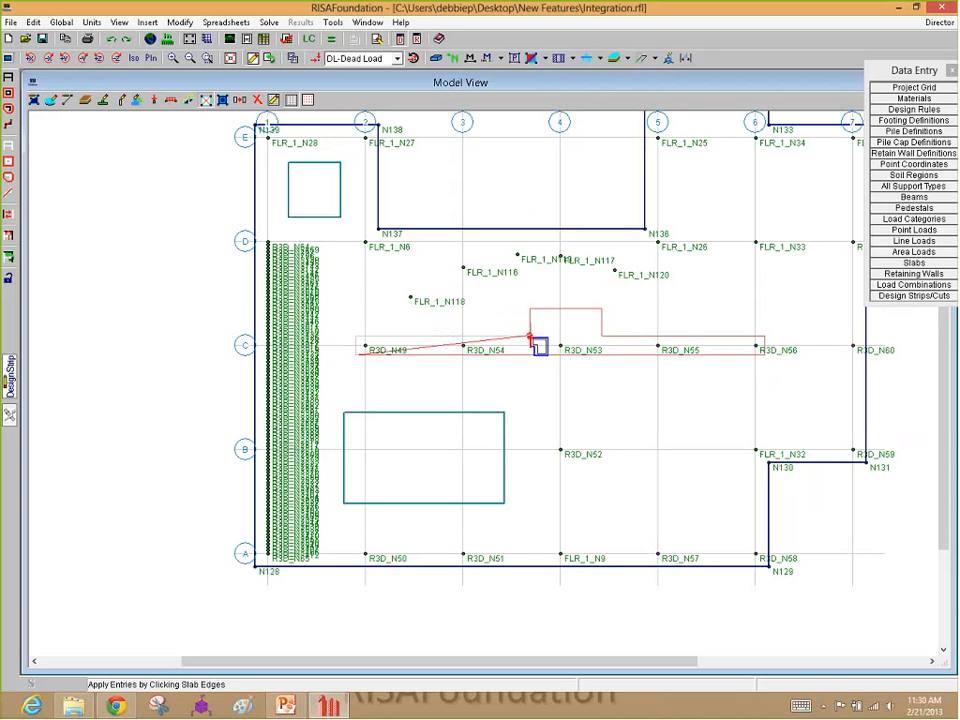
click(530, 337)
click(356, 337)
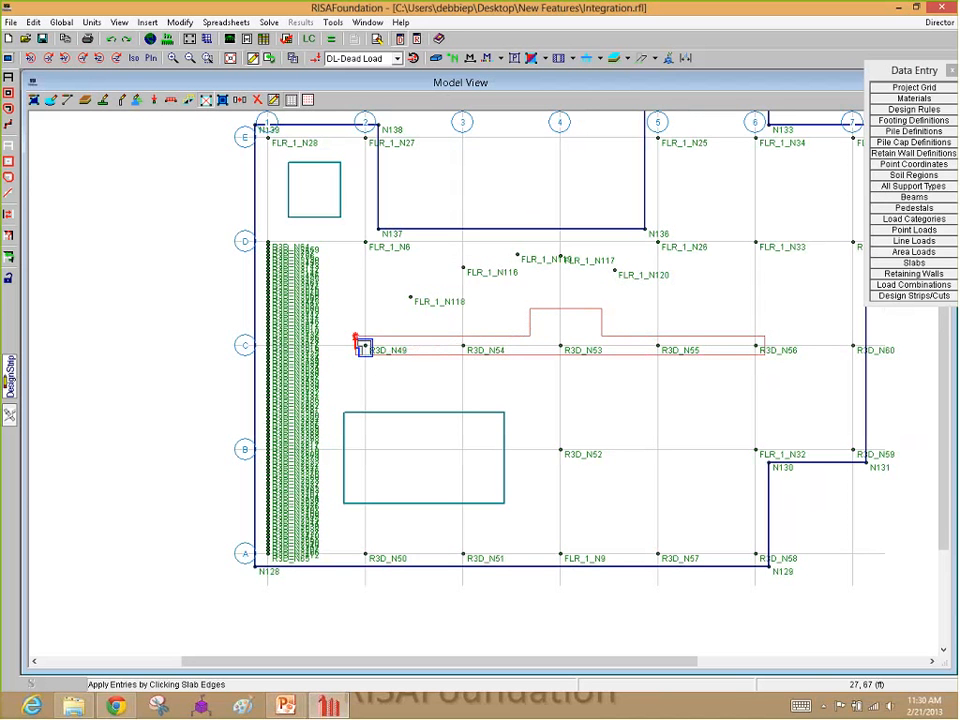
click(357, 352)
Render the slab as filled and examine the thickened strip and openings in an isometric view
scroll(363, 365, down, 2)
scroll(565, 336, up, 1)
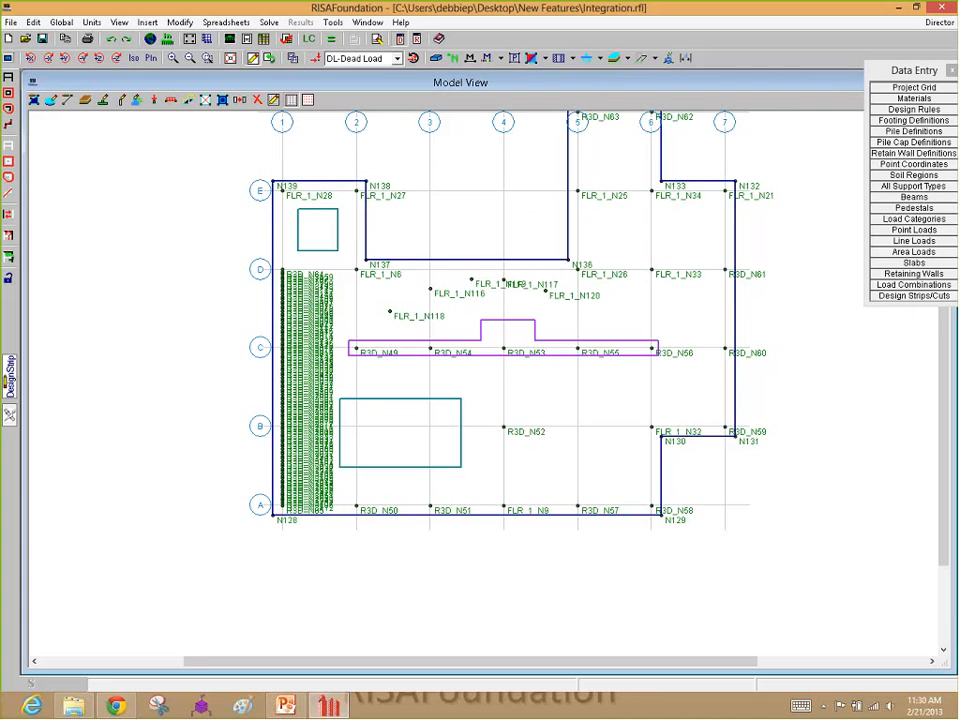
click(436, 59)
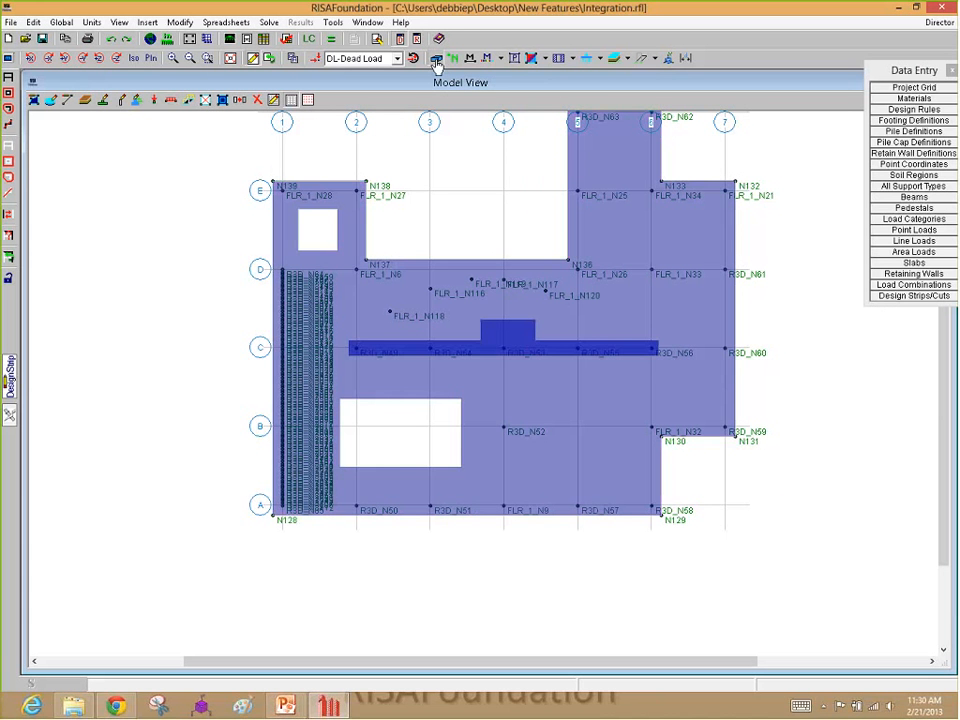
click(136, 59)
scroll(455, 295, up, 3)
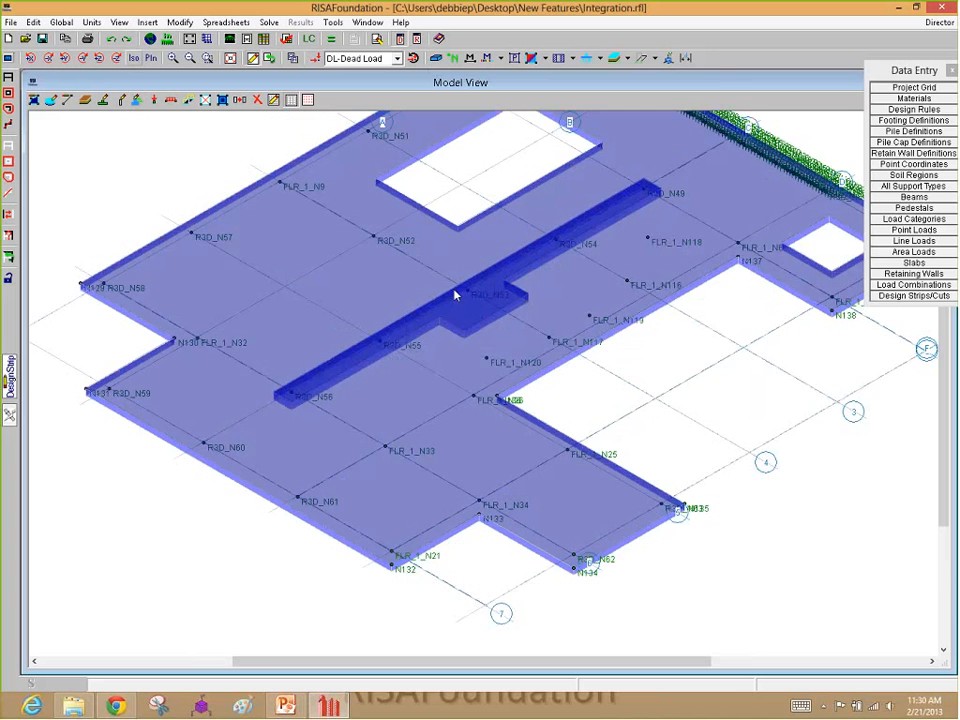
scroll(478, 300, up, 1)
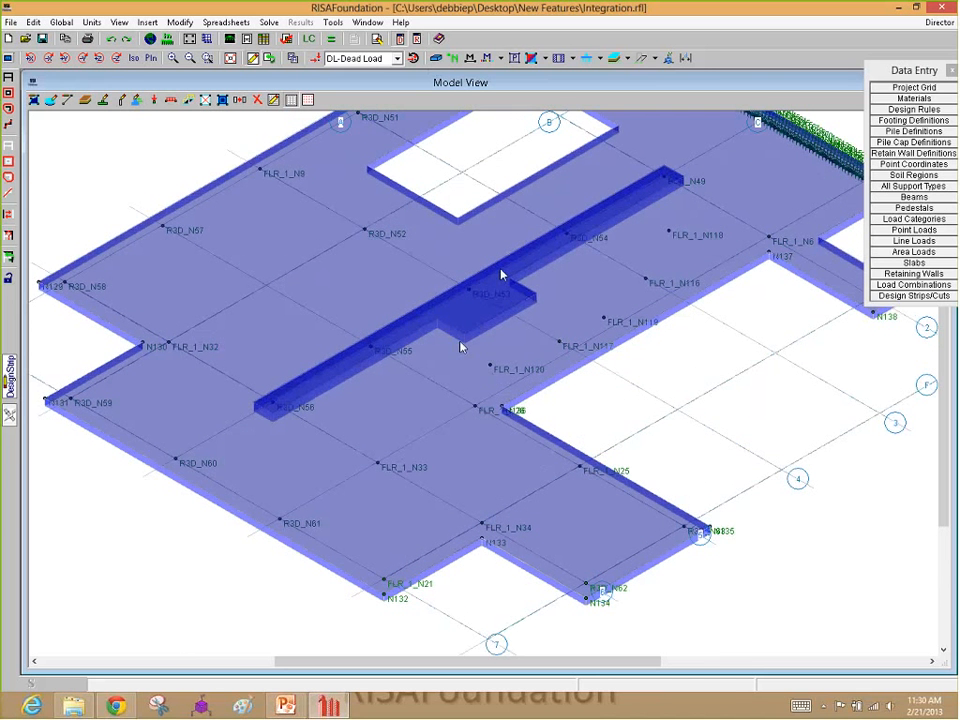
scroll(586, 243, down, 1)
scroll(588, 248, down, 2)
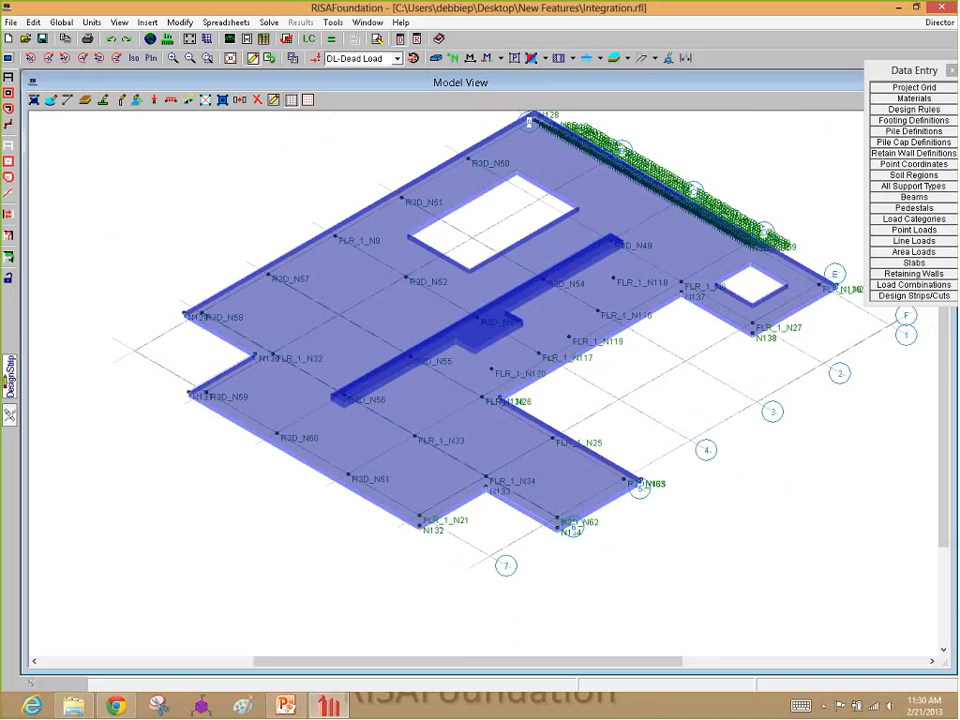
Return to the plan view and review the point-to-point, increment and angle options for copying selected items
click(151, 58)
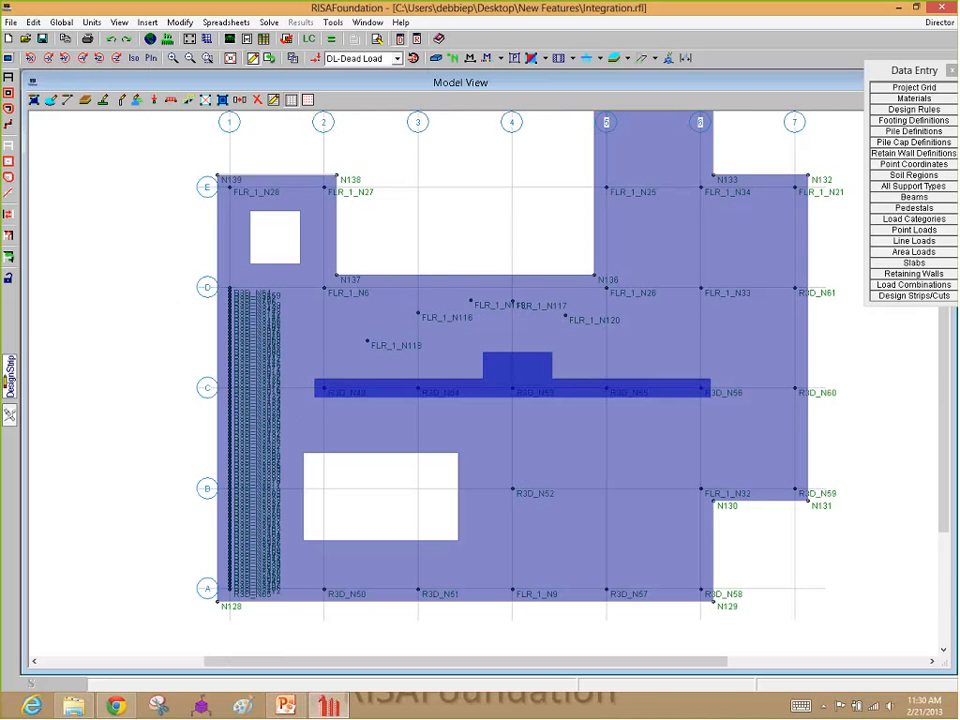
scroll(536, 304, down, 3)
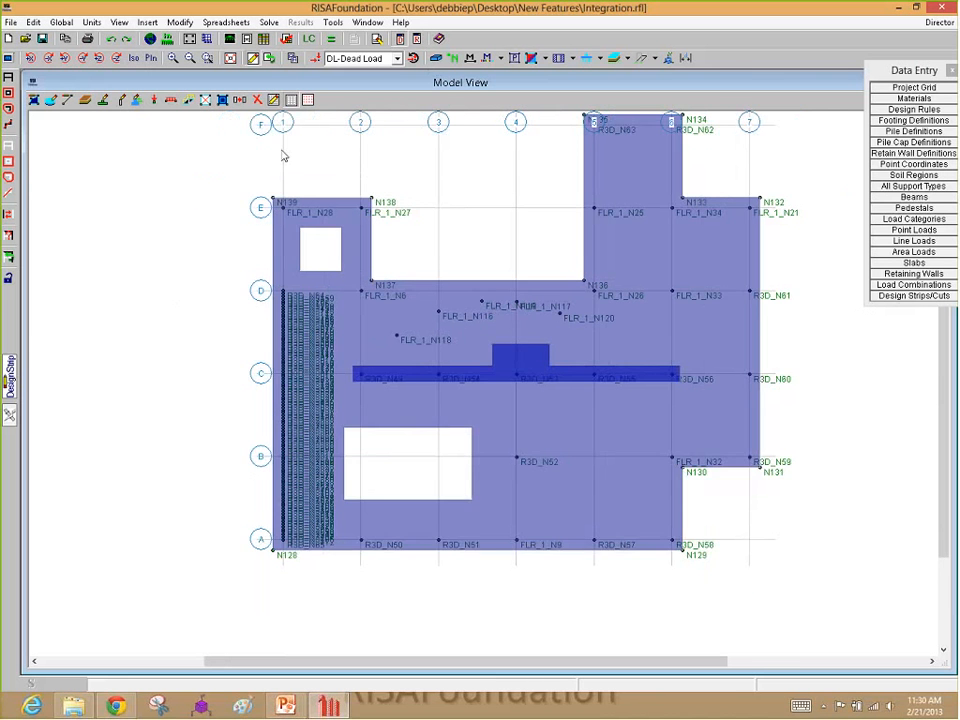
click(239, 100)
drag(183, 104, 606, 150)
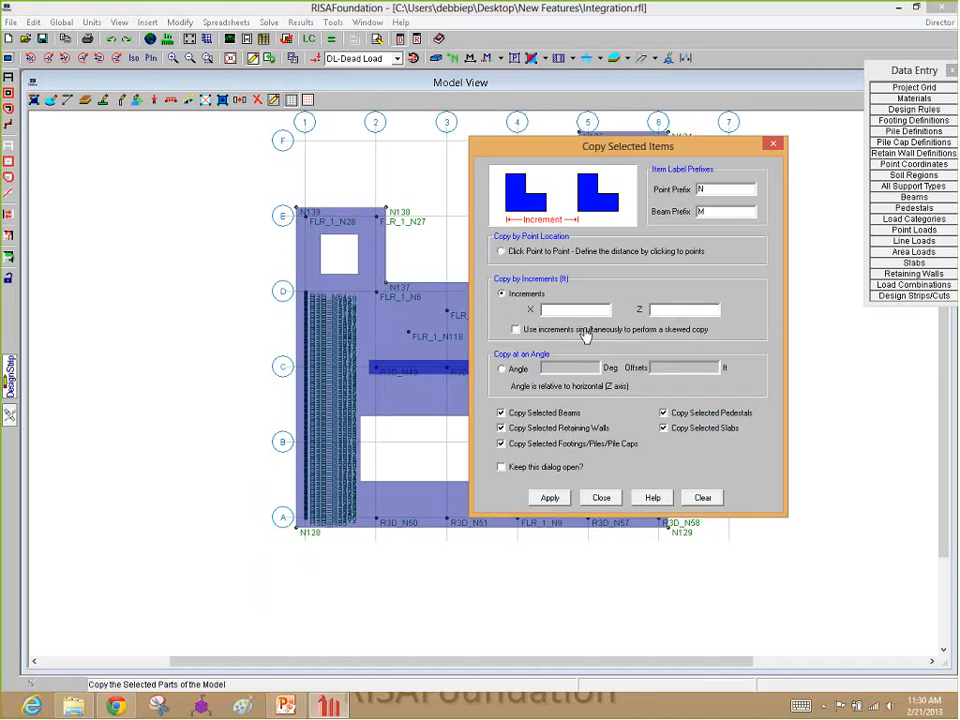
click(538, 256)
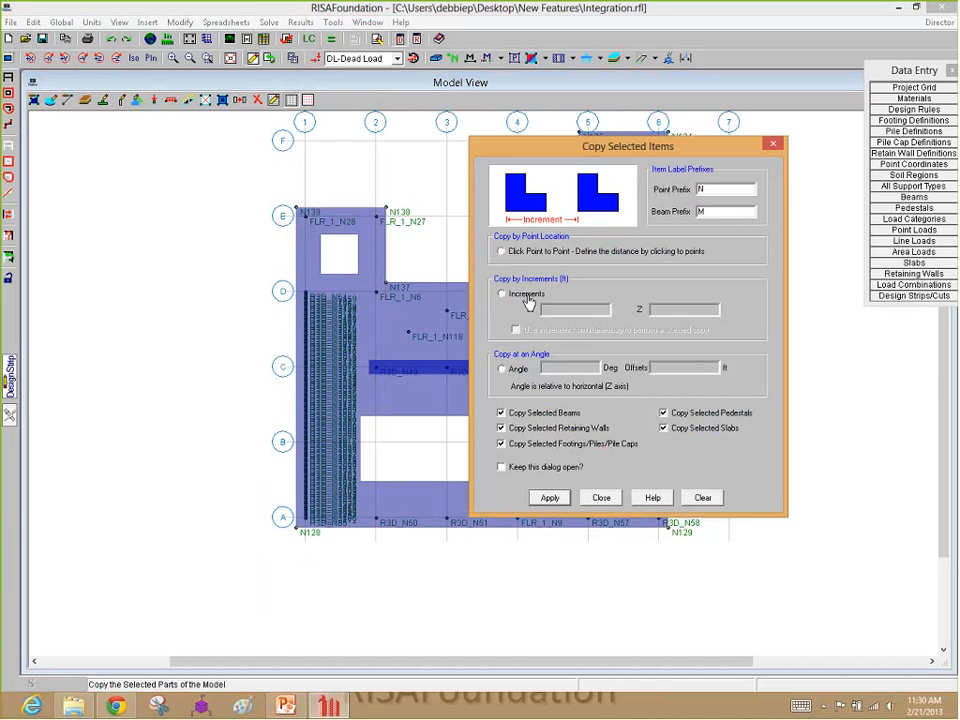
click(502, 294)
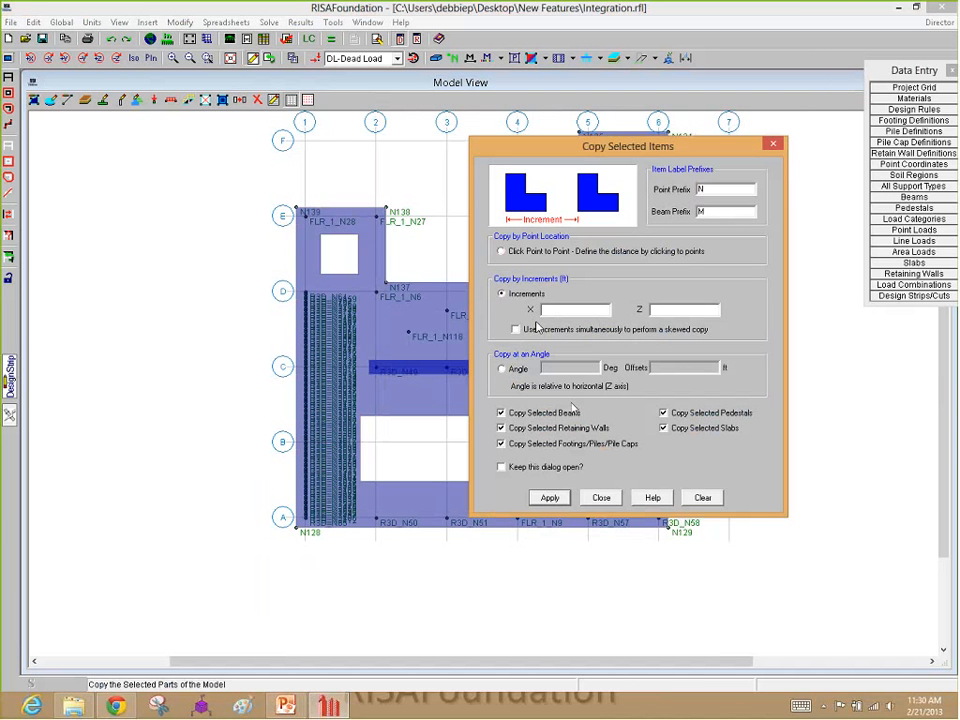
click(502, 368)
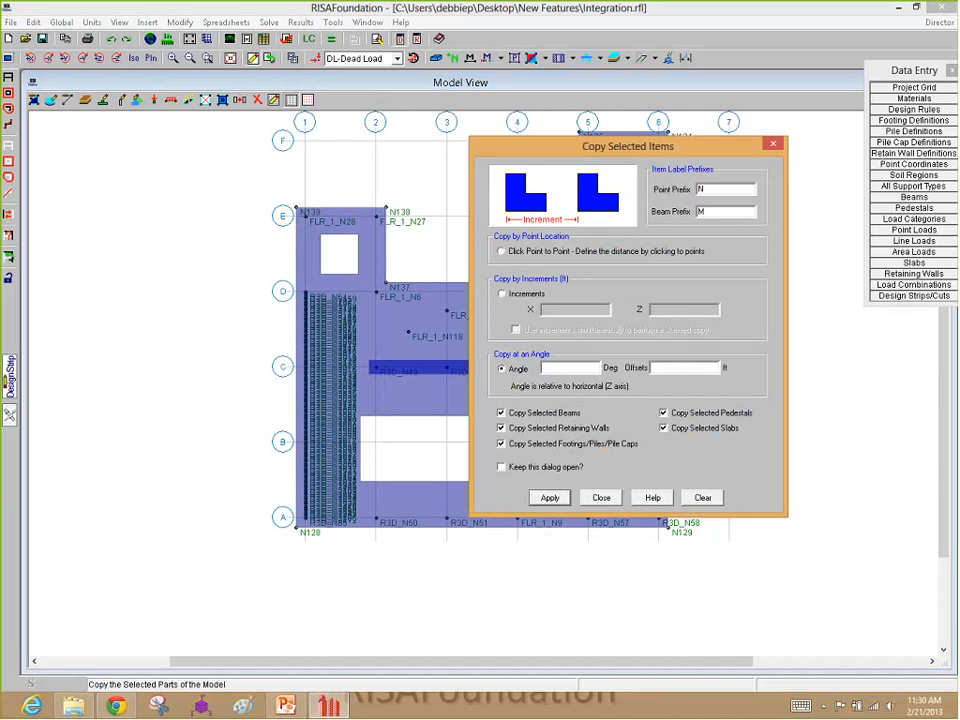
drag(628, 146, 712, 158)
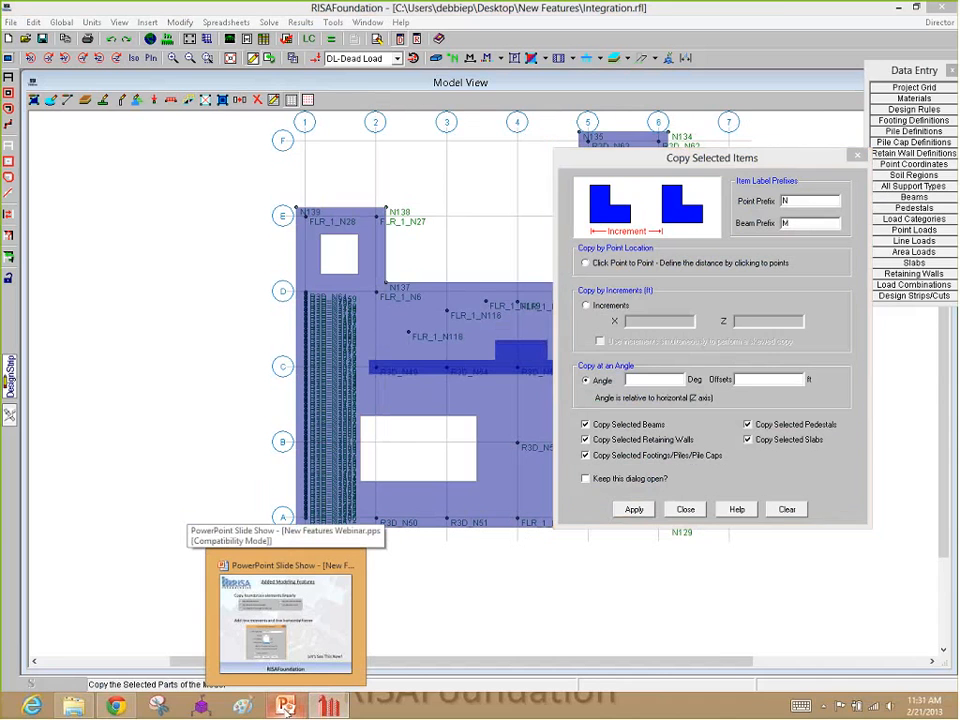
Switch to the PowerPoint slide show and advance past the Added Modeling Features slide
click(285, 615)
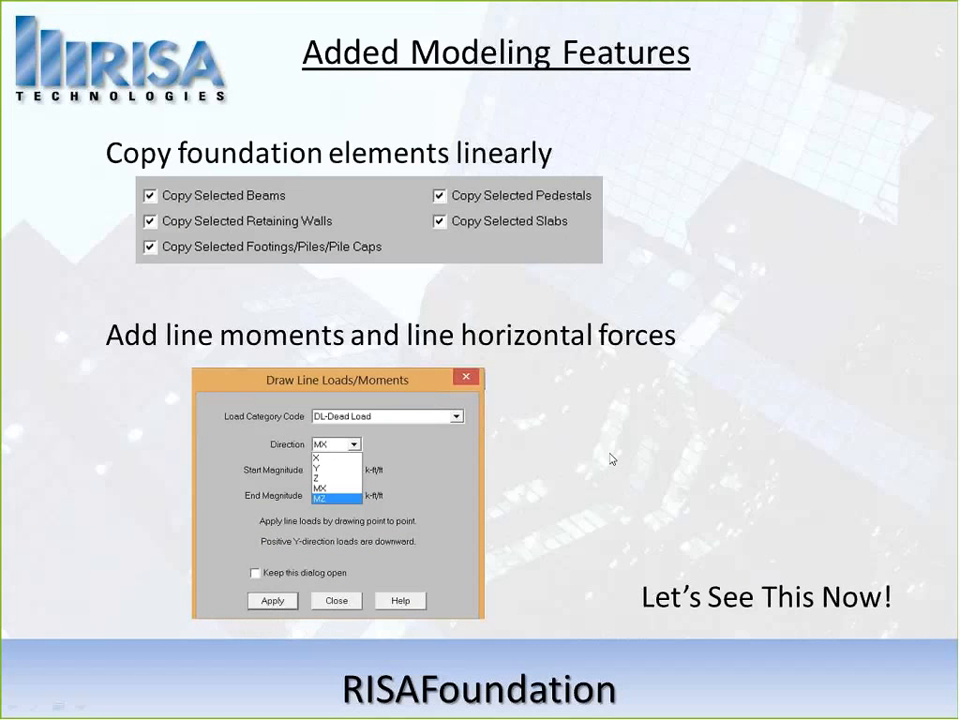
click(613, 459)
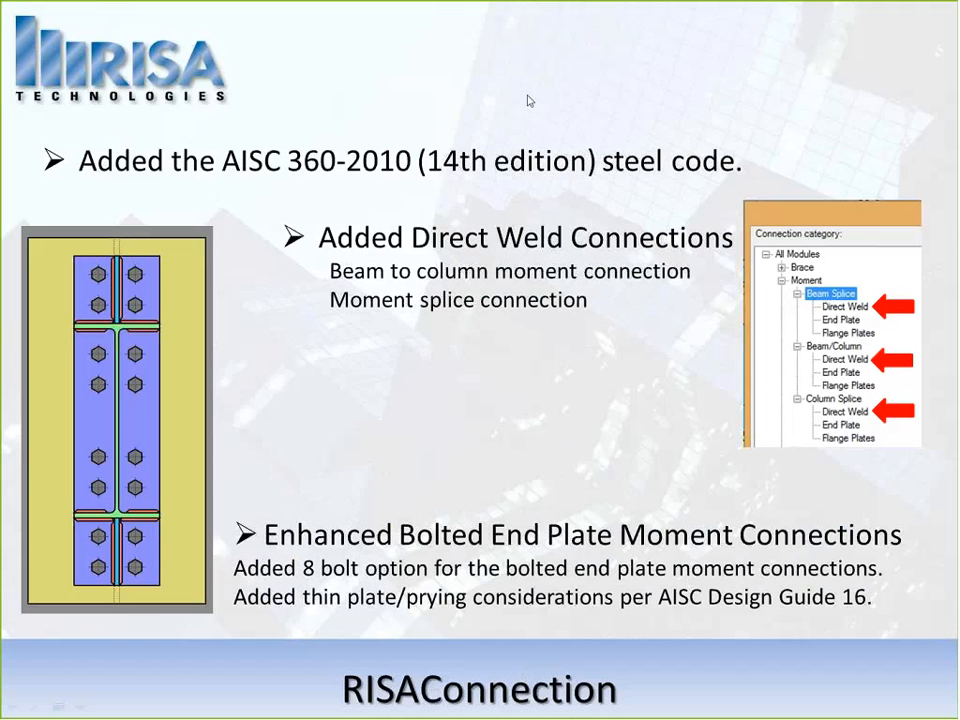
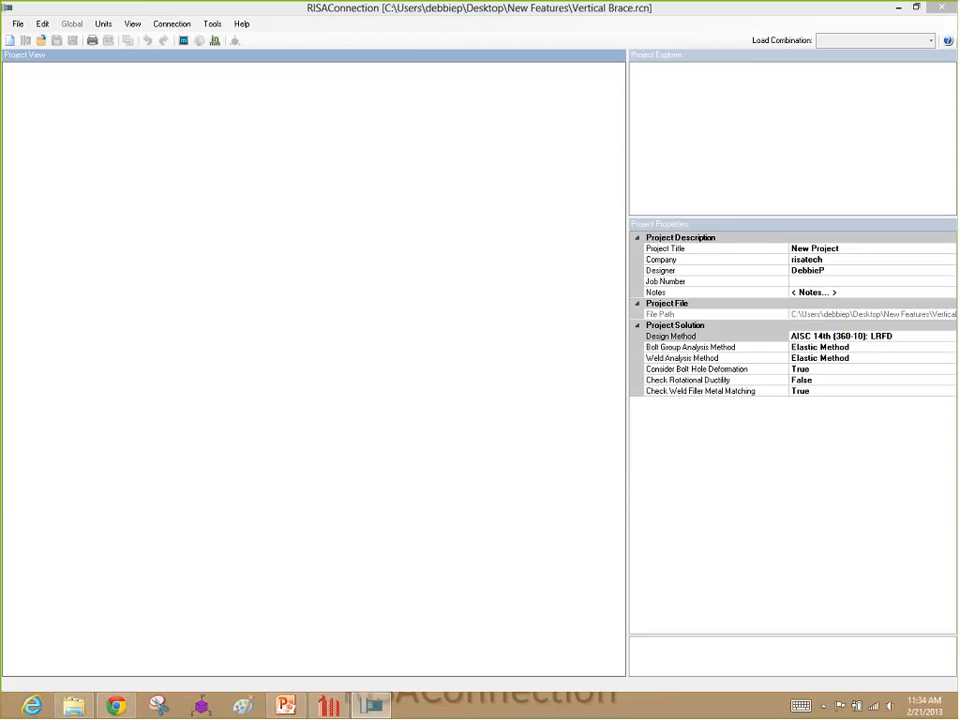
Switch to RISAConnection, open the Vertical Brace connection and rotate its 3D model to inspect it
click(547, 465)
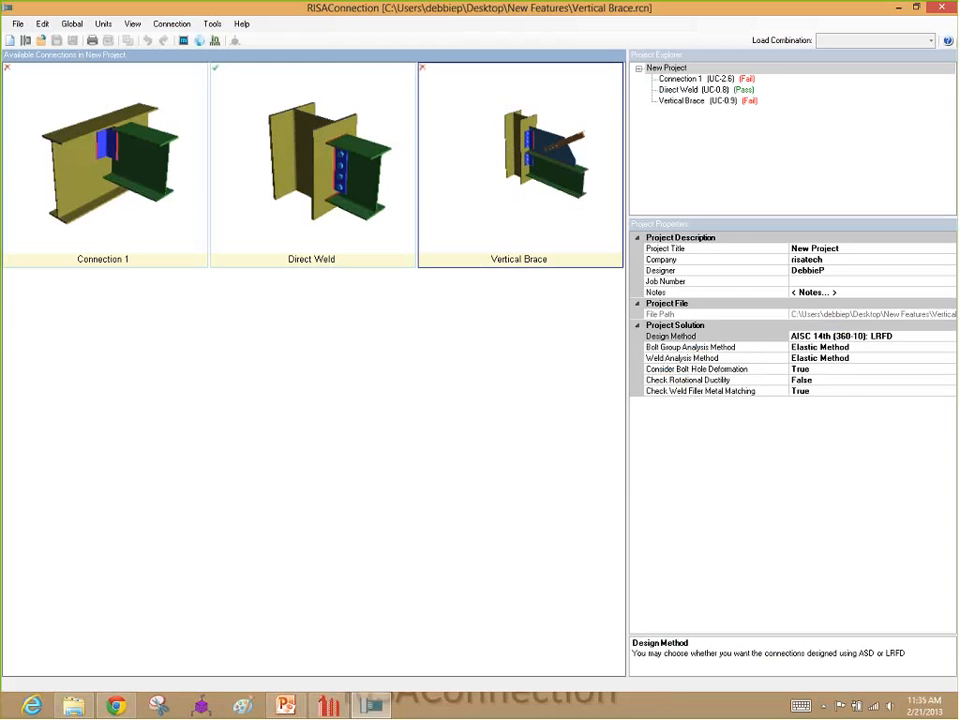
double_click(516, 182)
drag(452, 390, 330, 330)
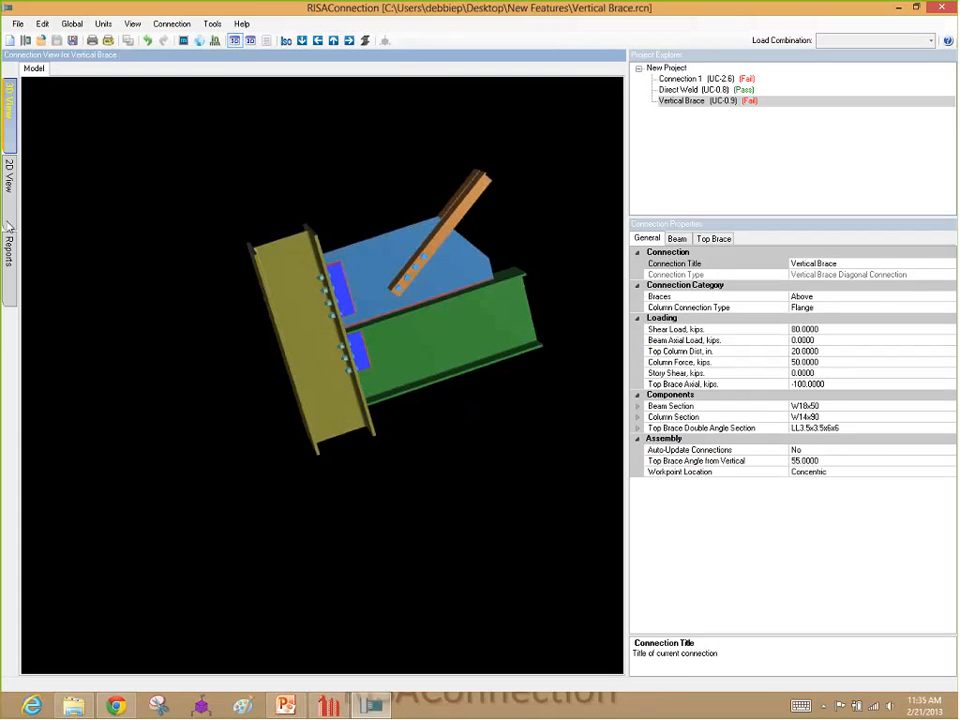
Show the Vertical Brace connection in a 2D side view and review its top brace section, general and beam properties
click(12, 184)
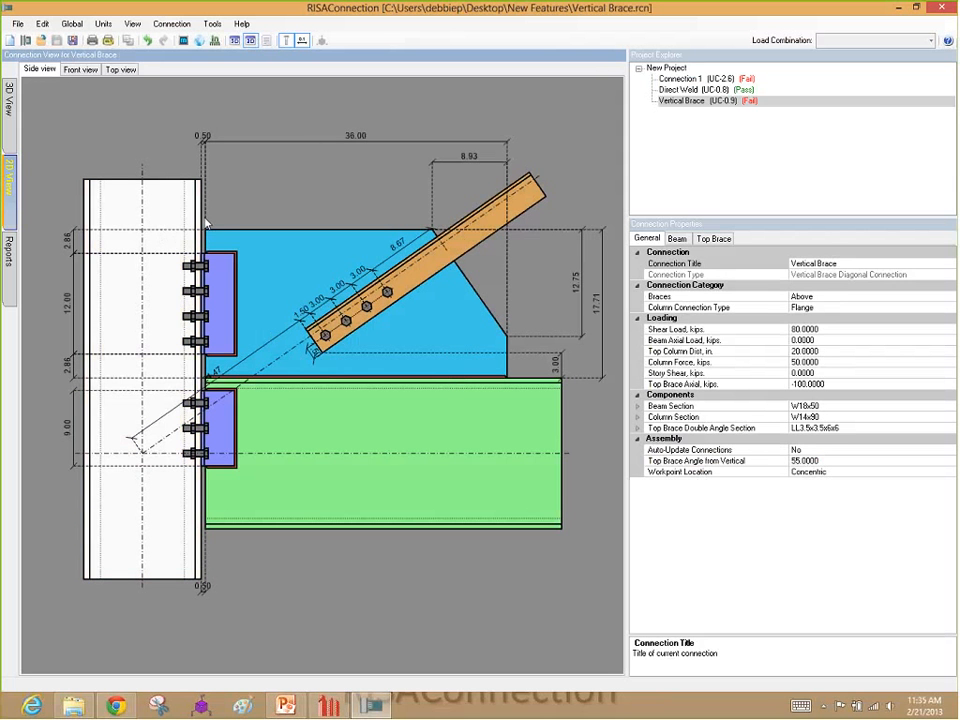
click(528, 205)
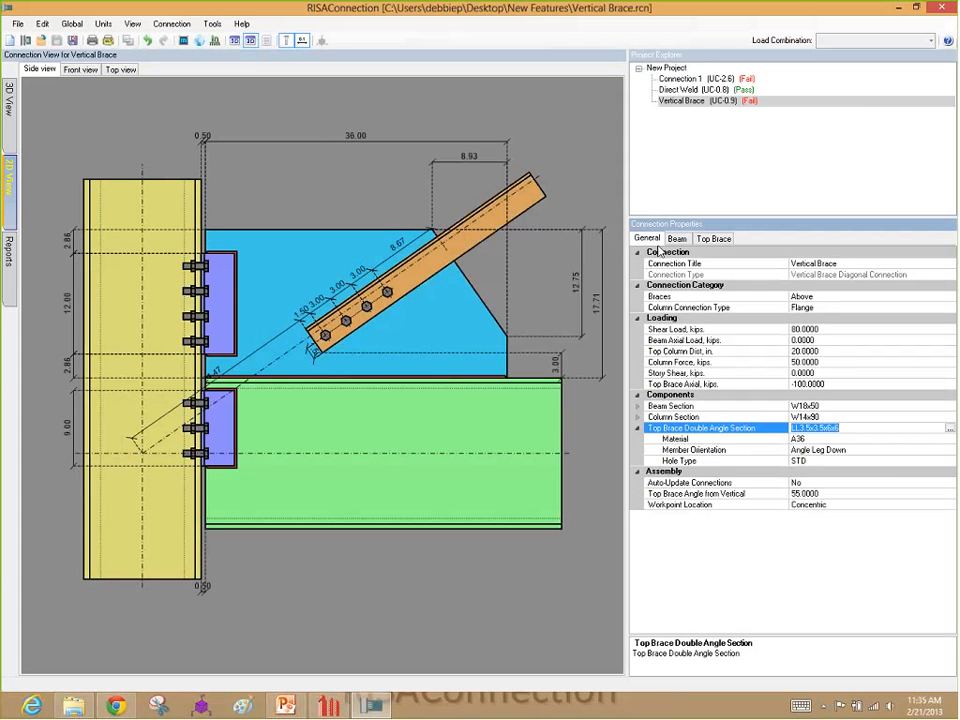
click(653, 239)
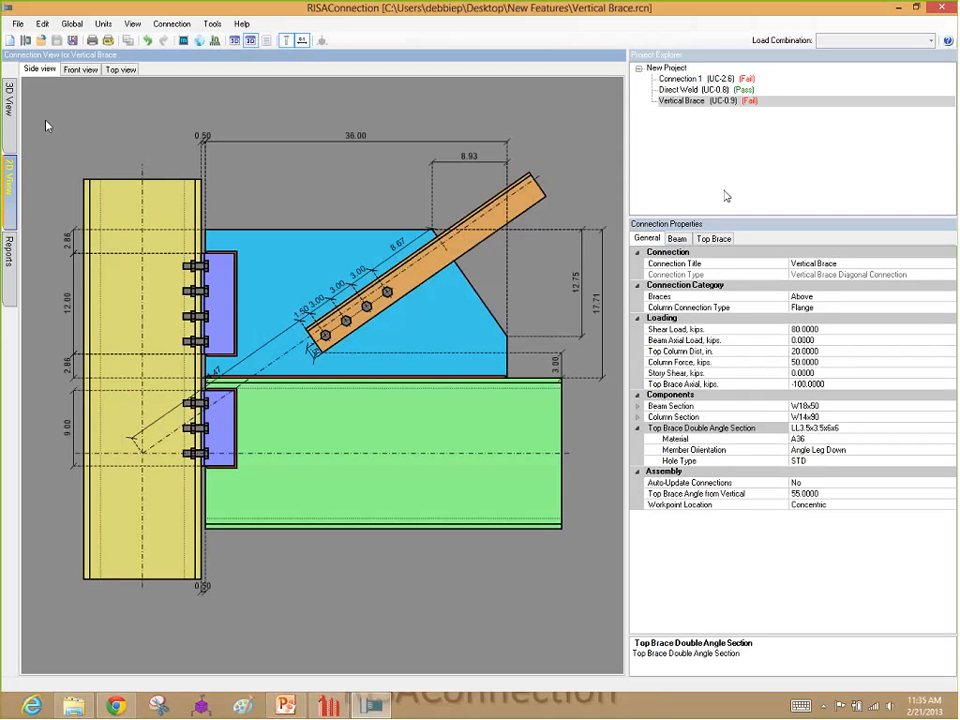
click(677, 239)
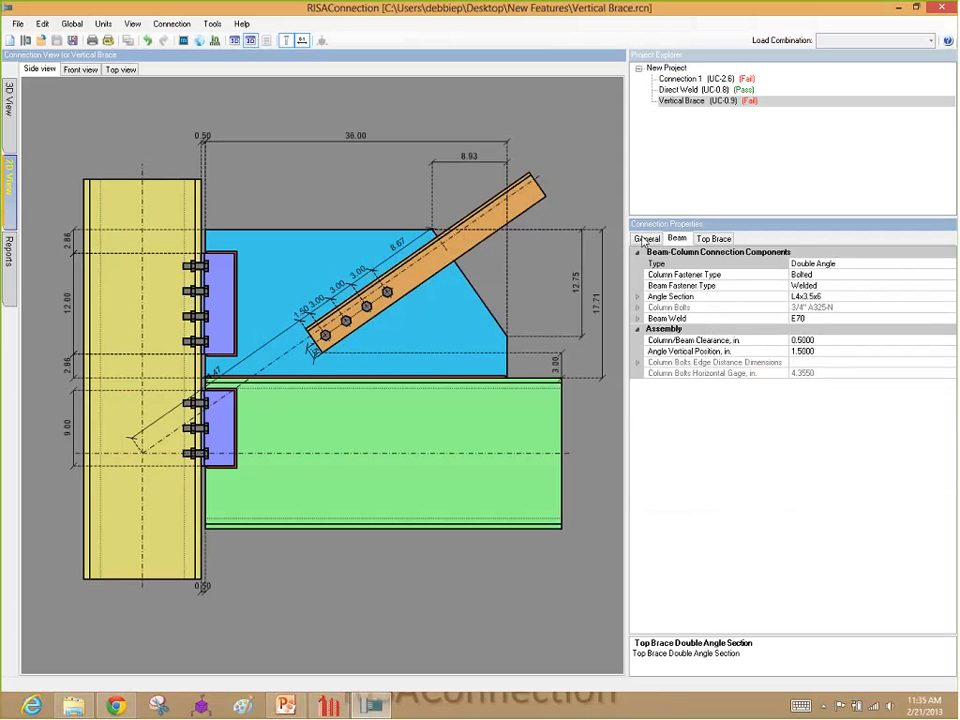
click(647, 239)
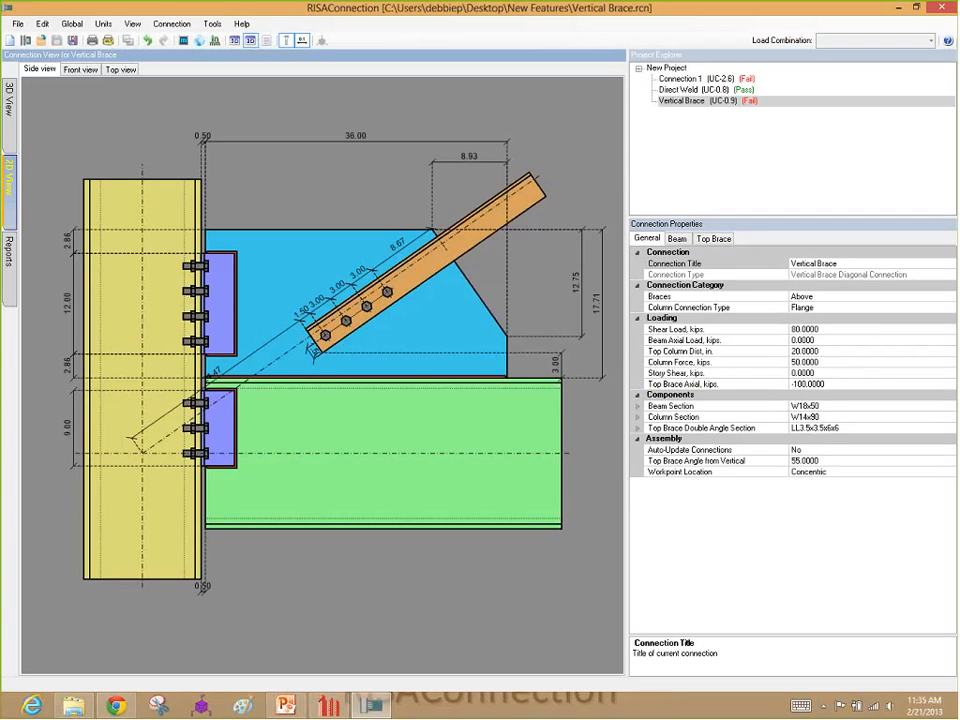
Check the available brace placement options in the Vertical Brace connection category
click(862, 295)
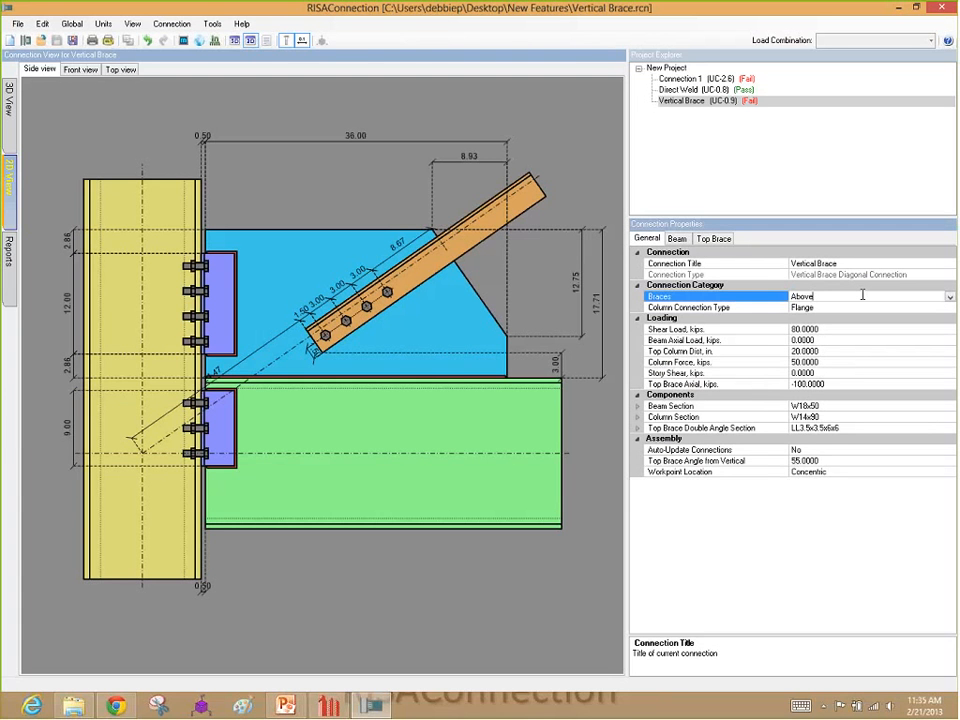
click(948, 297)
click(948, 298)
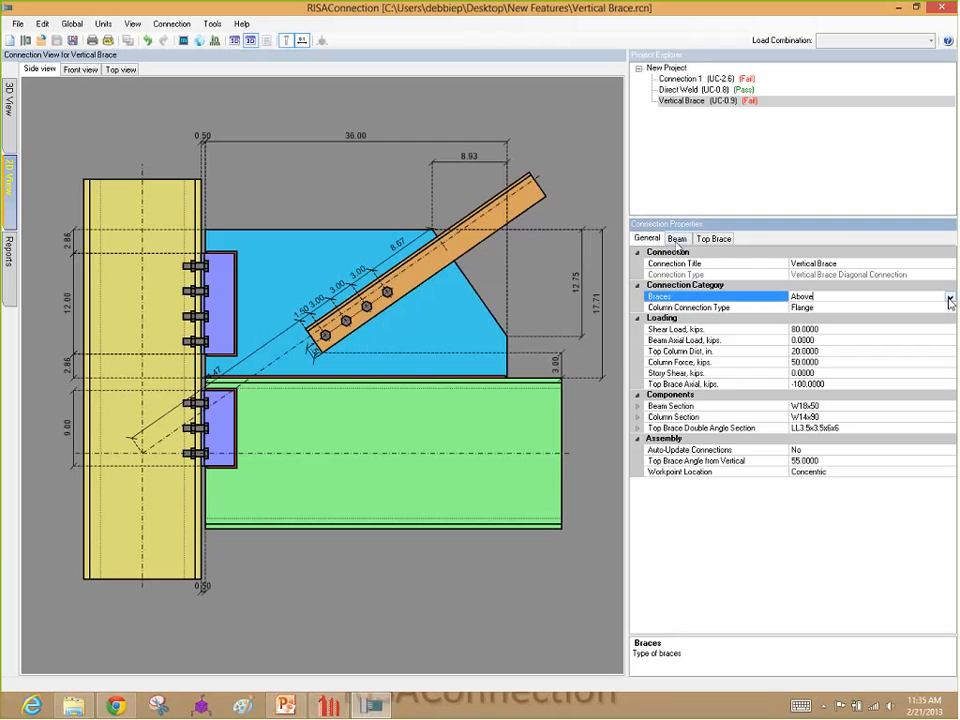
Review the beam connection, beam section and top gusset properties of the Vertical Brace connection
click(677, 239)
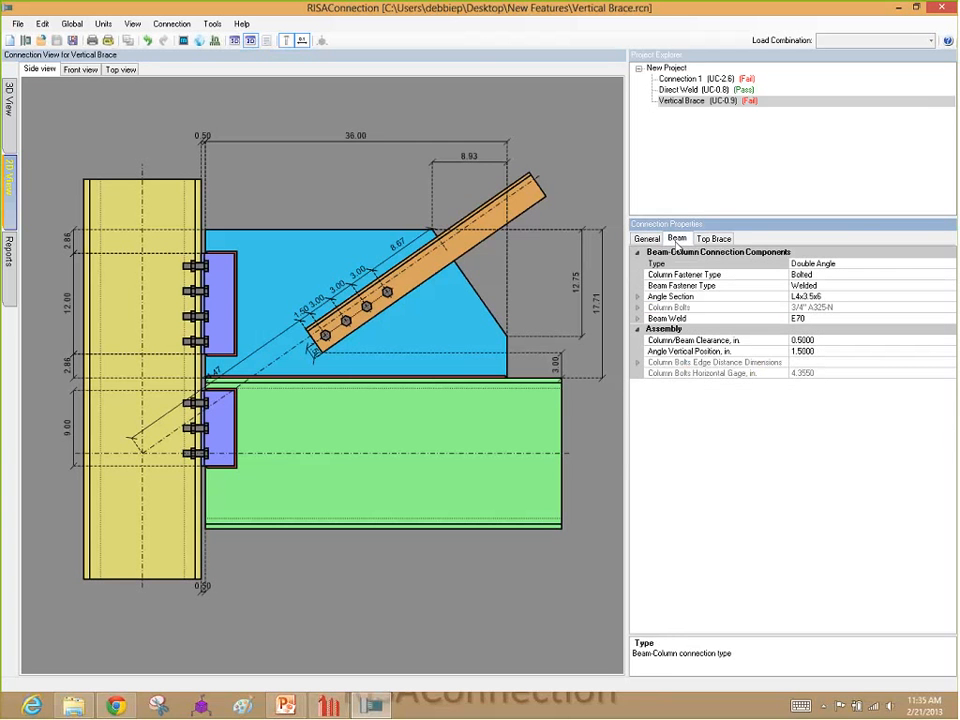
click(551, 435)
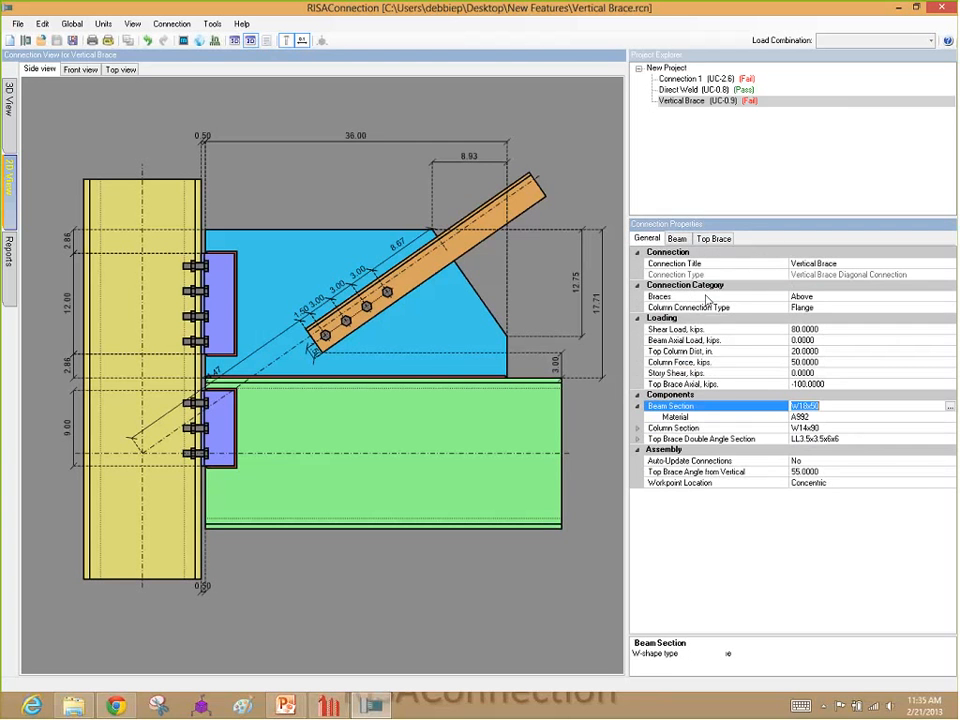
click(285, 294)
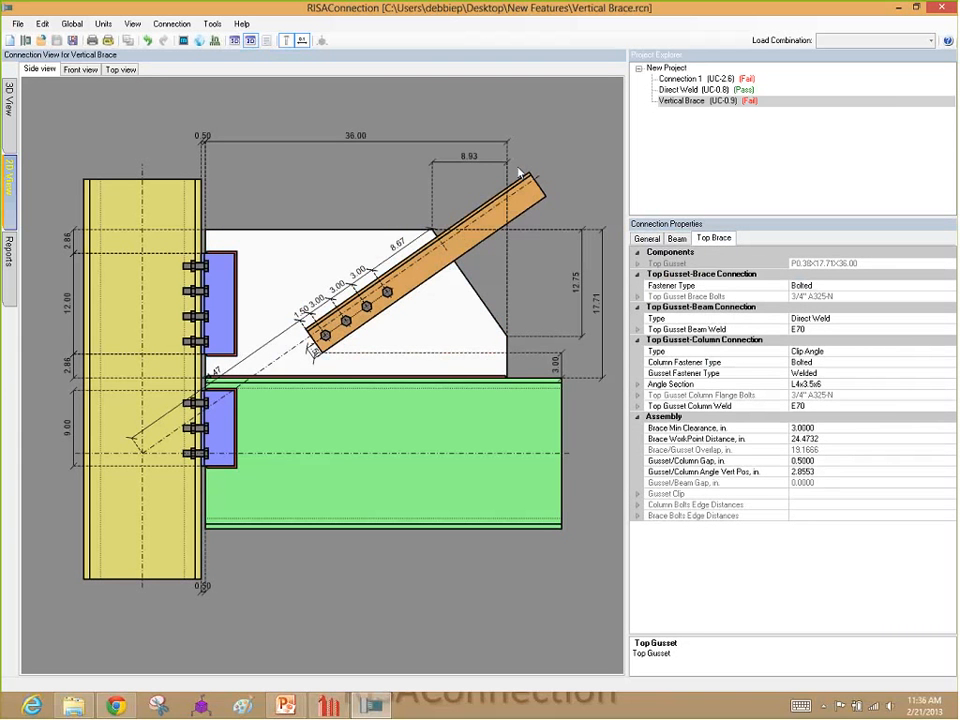
click(519, 172)
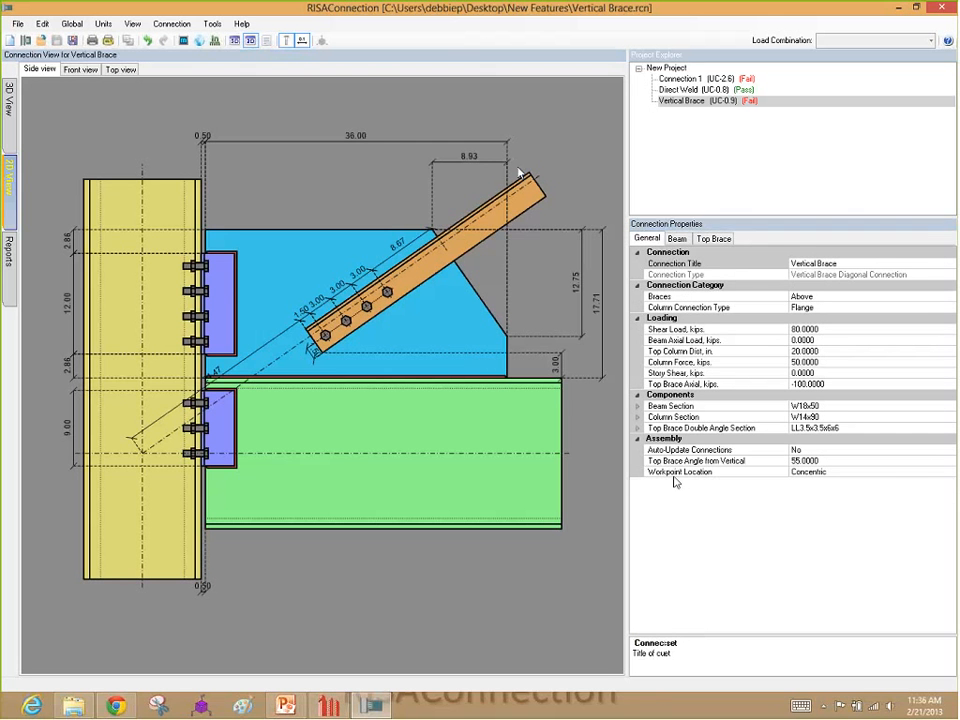
Set the workpoint location to Along Beam with a distance of 12 in. from the column centerline
click(947, 474)
click(948, 474)
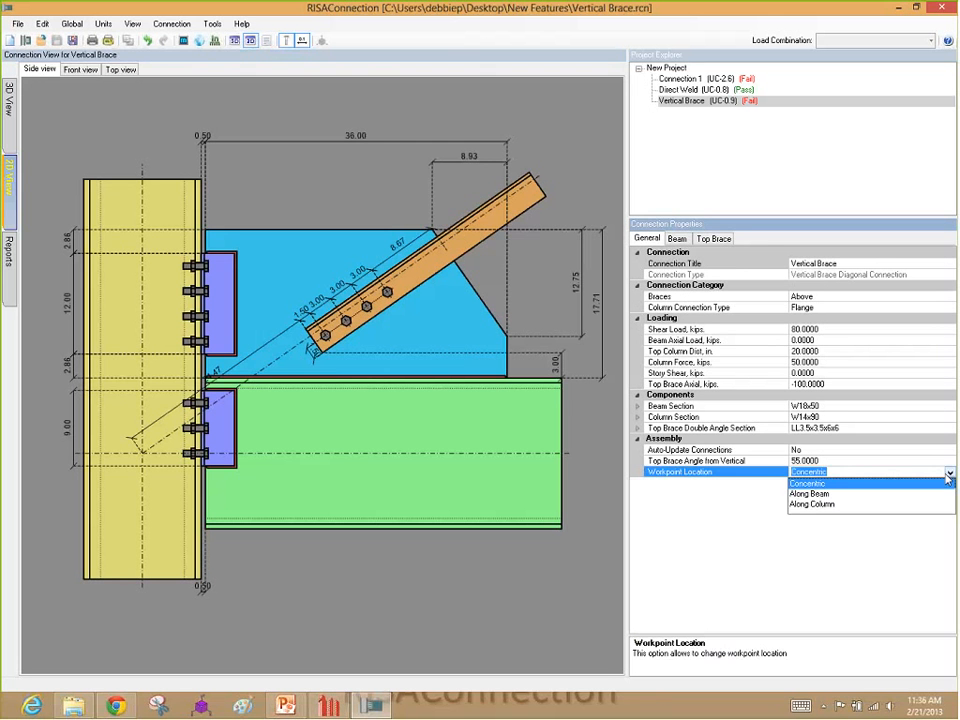
click(822, 496)
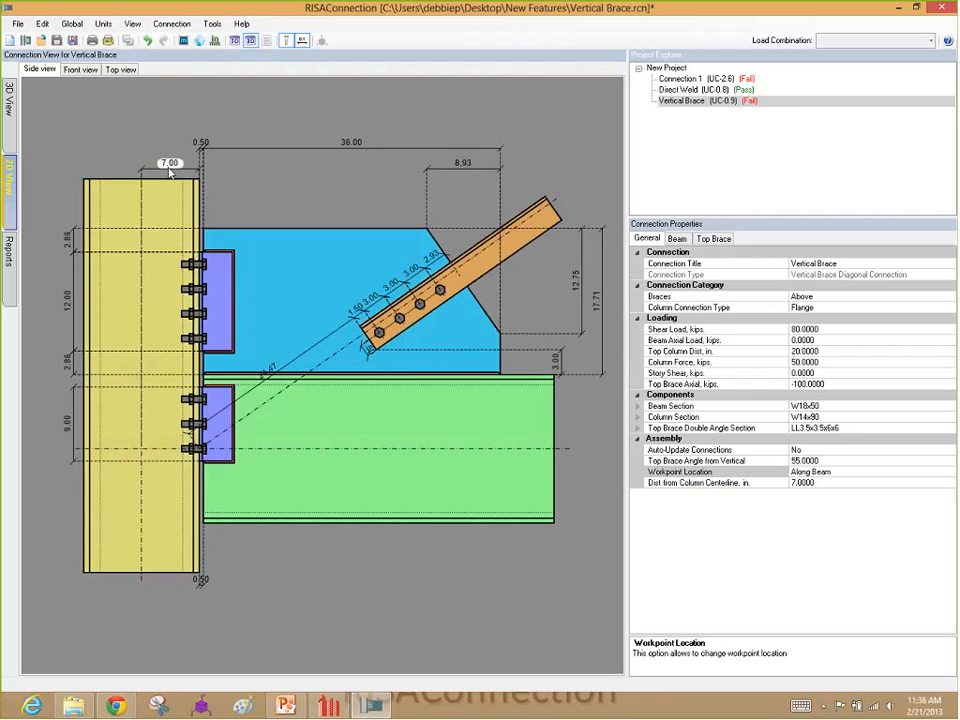
click(170, 167)
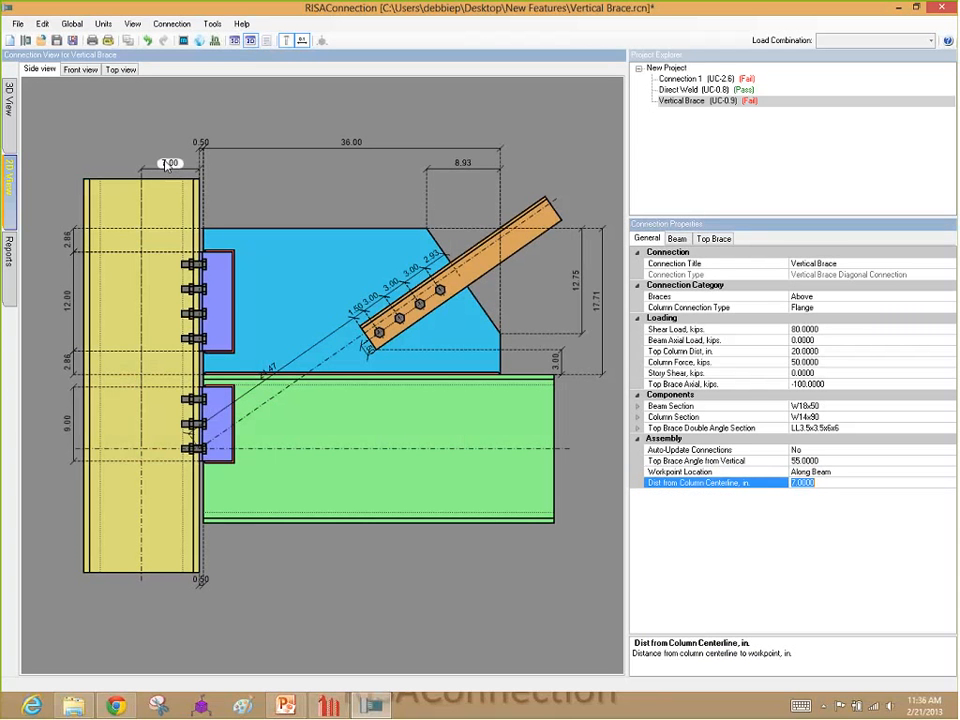
click(838, 484)
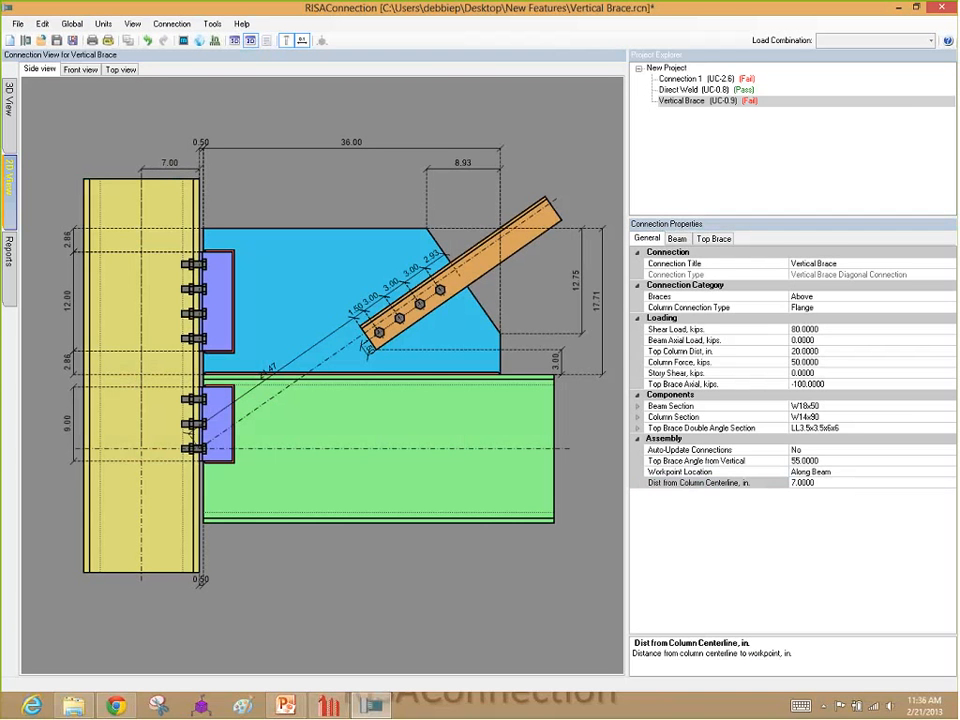
click(838, 483)
text(12)
click(848, 471)
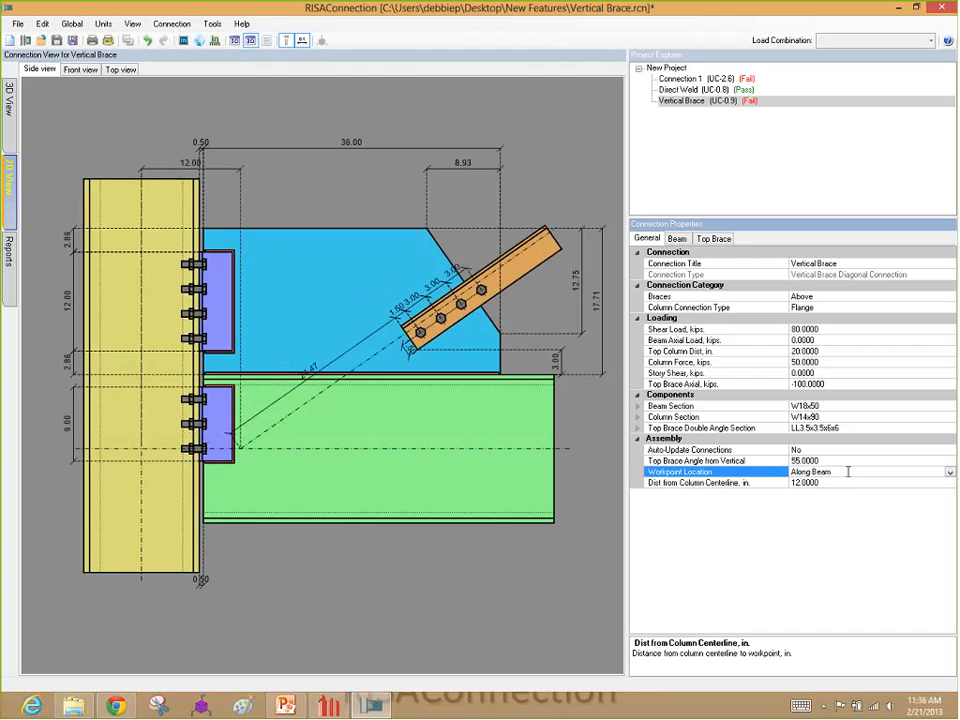
click(543, 357)
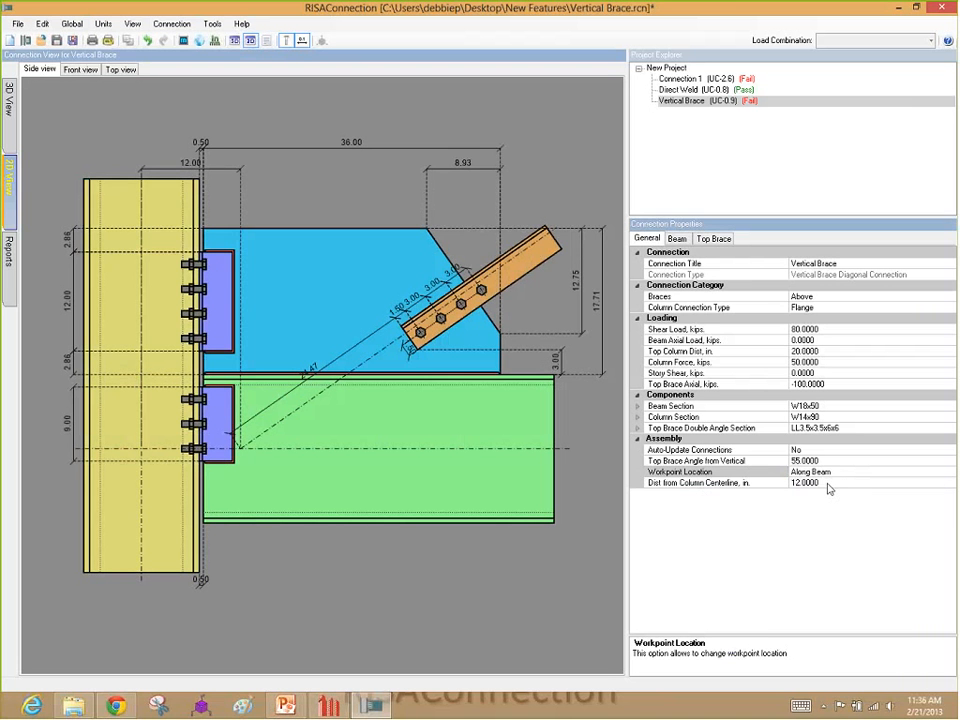
Set the brace's workpoint location back to Concentric
click(880, 472)
click(818, 472)
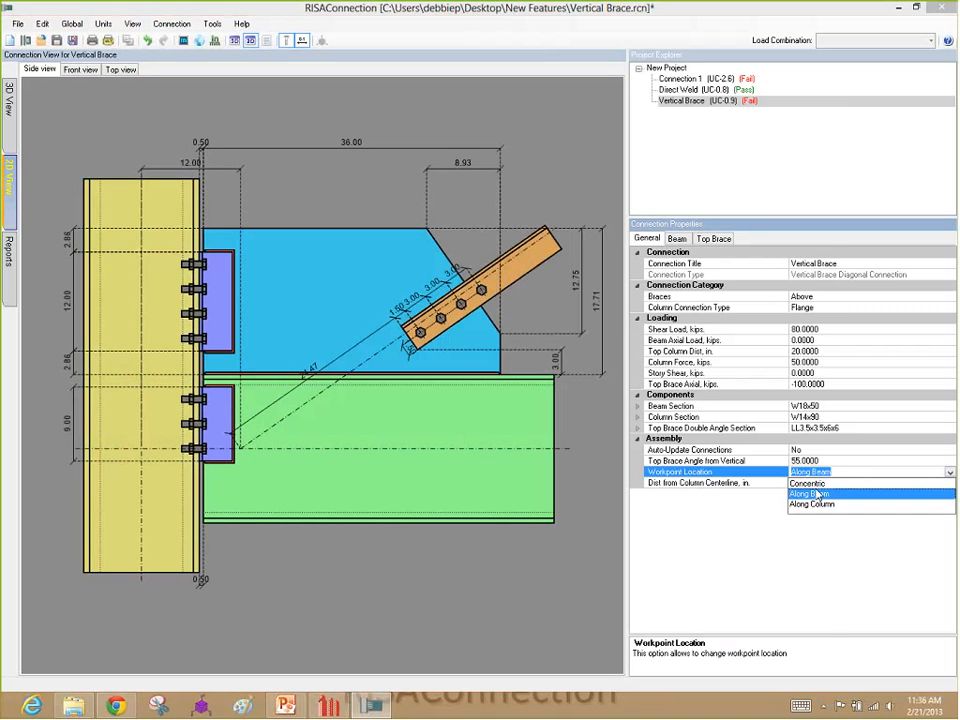
click(812, 483)
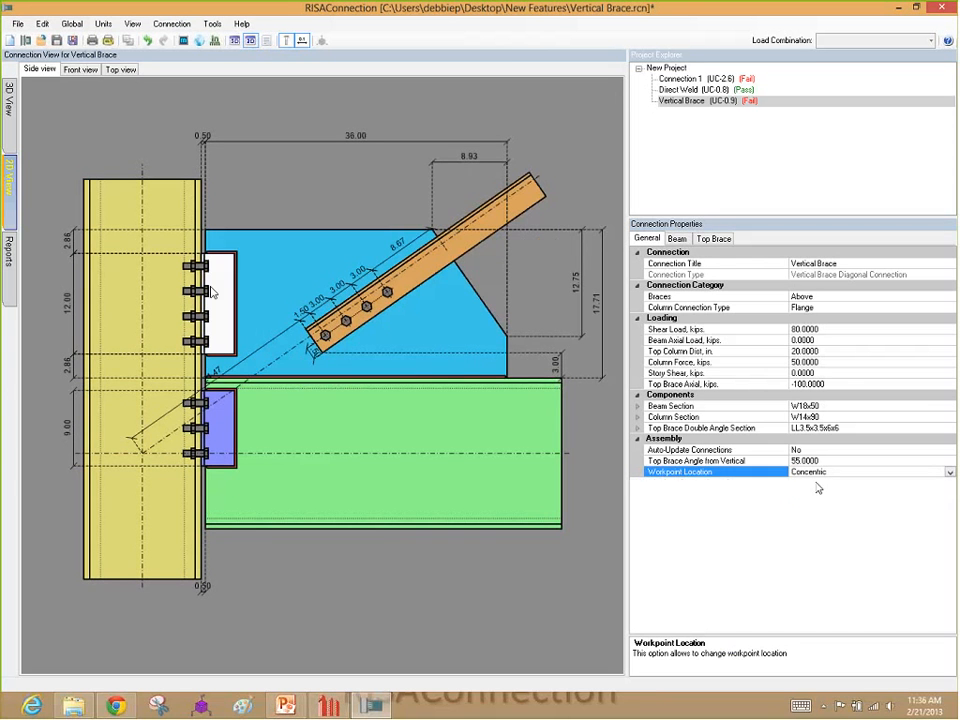
Set the workpoint location to Along Column with a top brace distance of 12 in. from the beam centerline
click(949, 473)
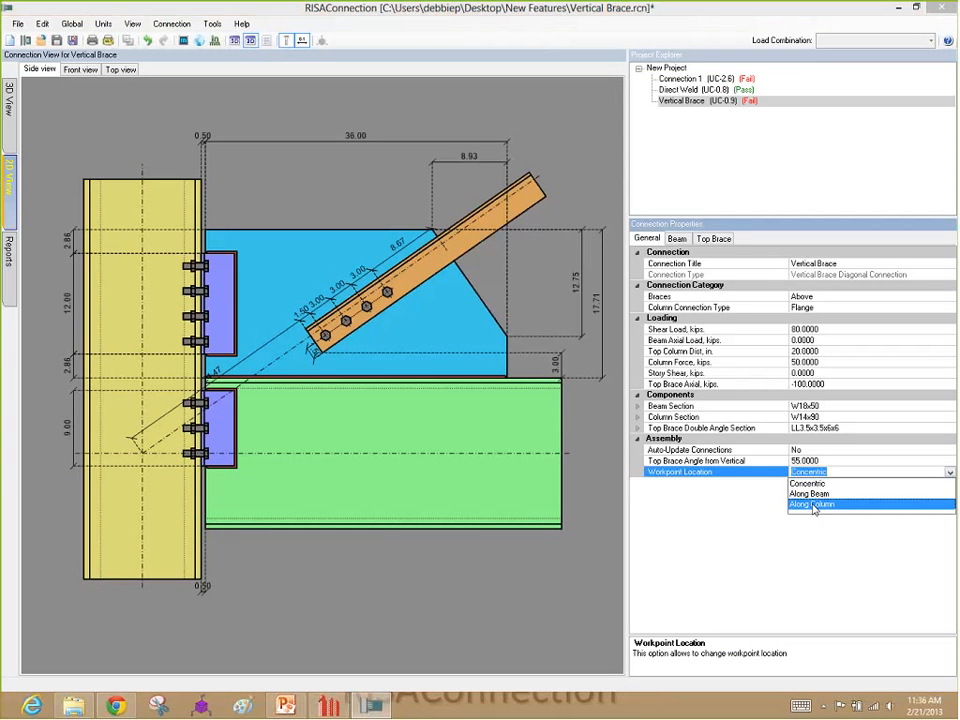
click(813, 505)
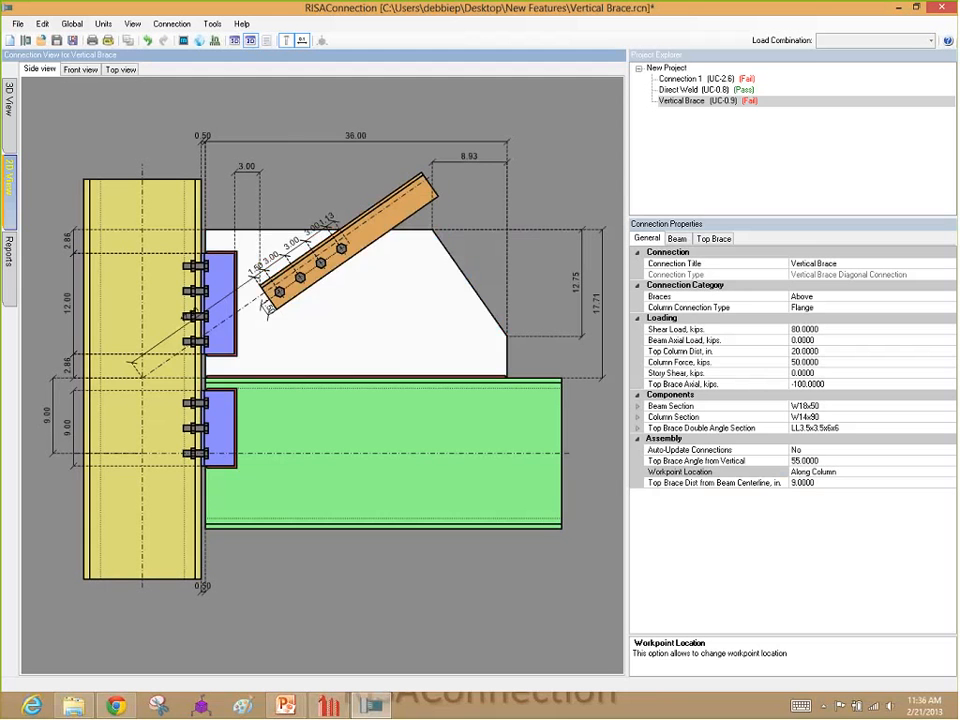
click(47, 414)
click(518, 441)
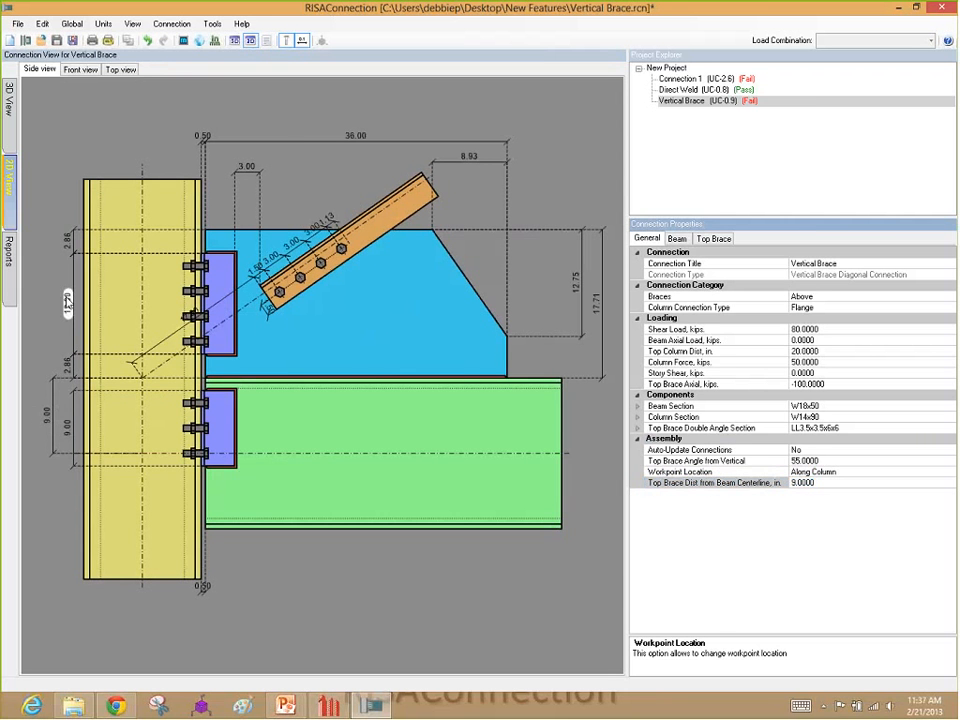
click(72, 235)
click(72, 236)
click(47, 414)
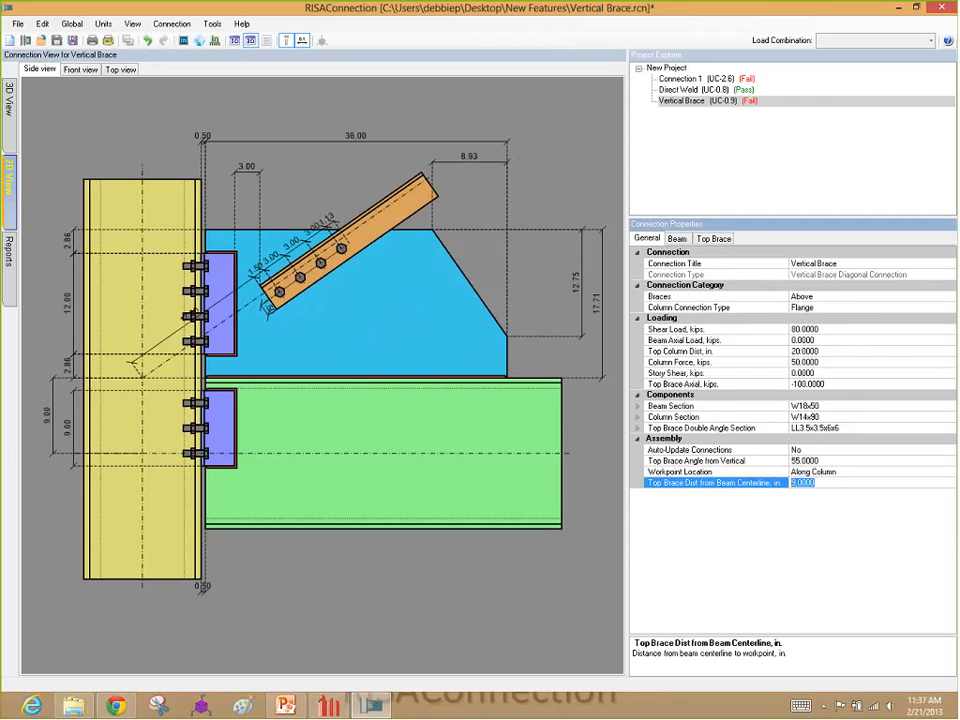
text(12)
click(815, 471)
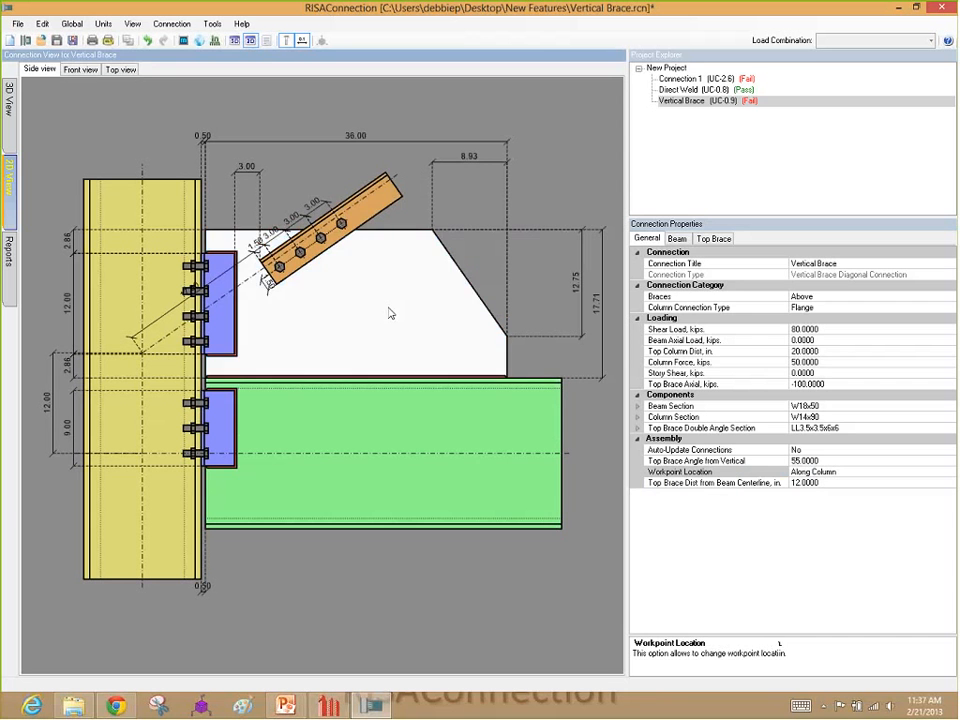
Select the top gusset and check its width, length and width to length ratio properties
click(454, 332)
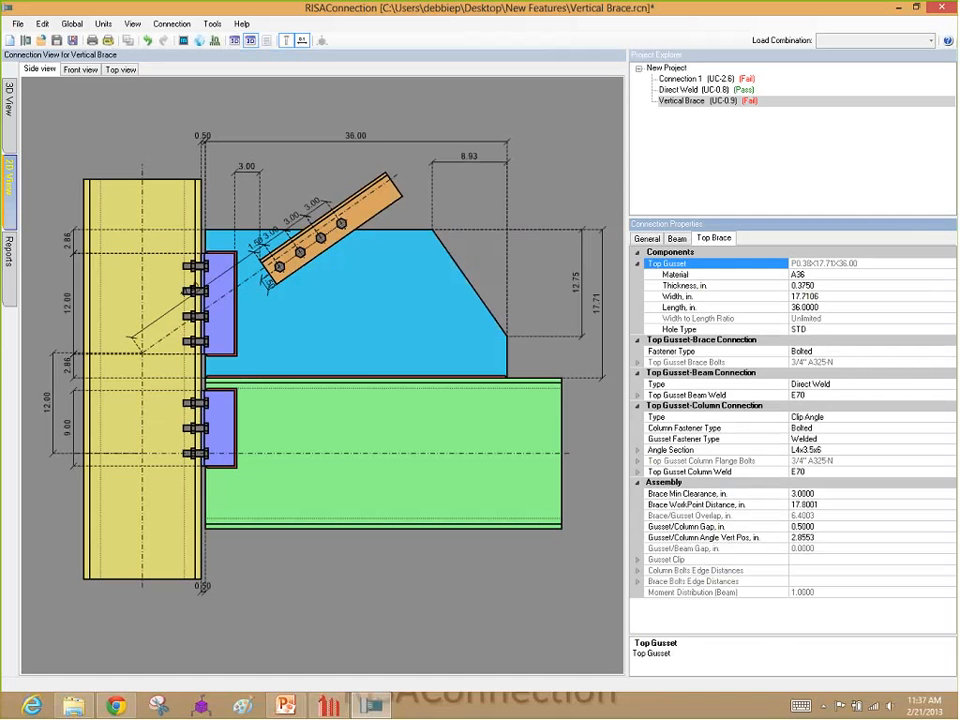
click(380, 320)
click(832, 297)
click(835, 306)
double_click(831, 297)
click(712, 319)
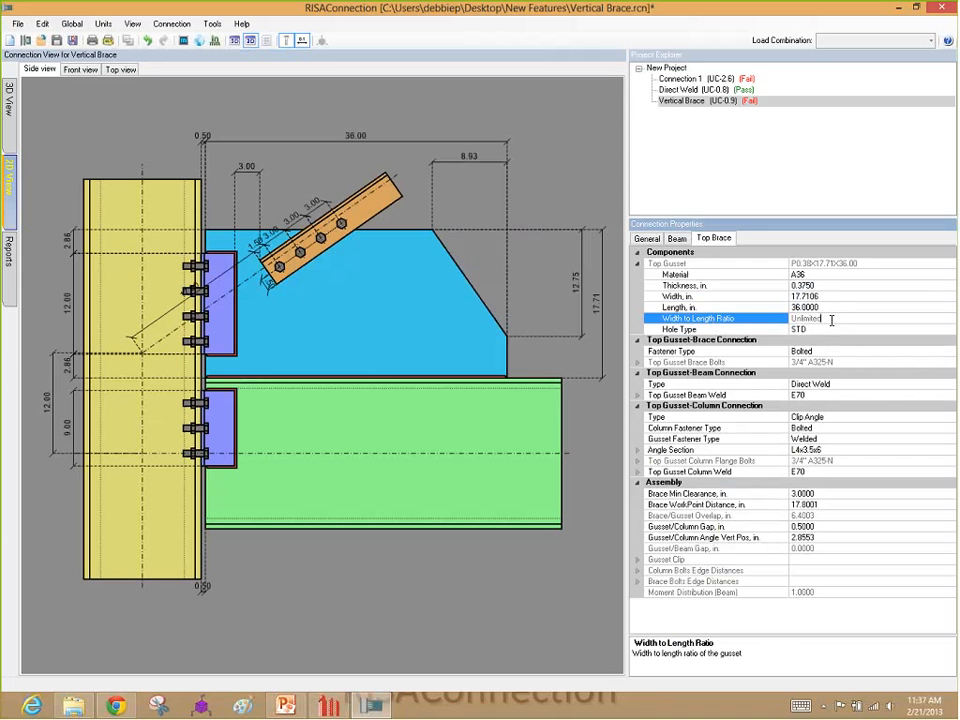
Set the top gusset's width to 20 in. from its height dimension in the side view
click(598, 310)
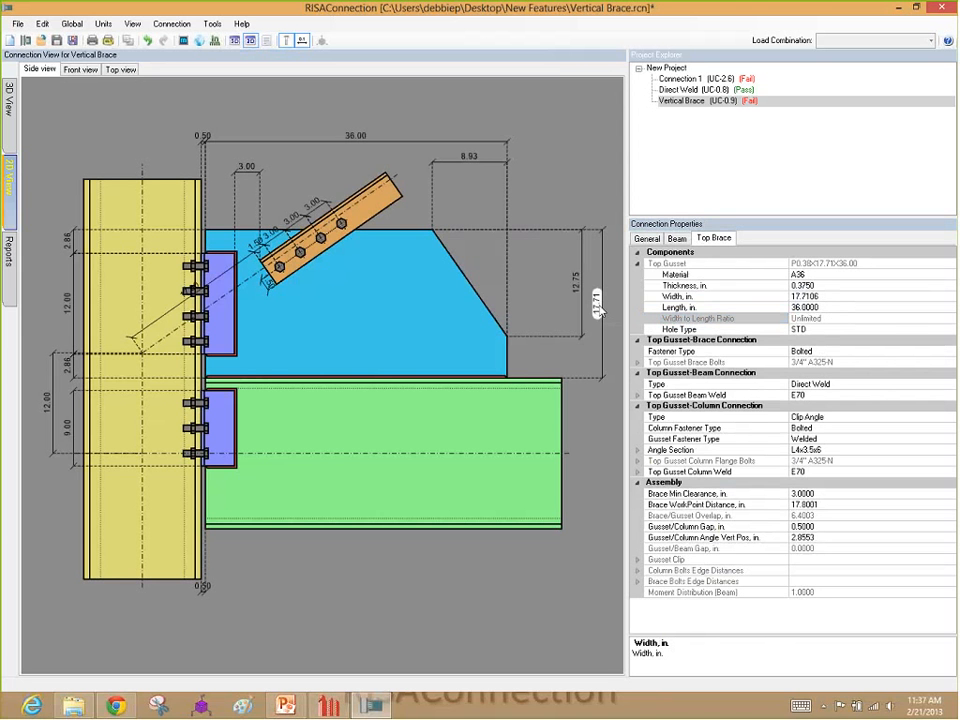
double_click(598, 310)
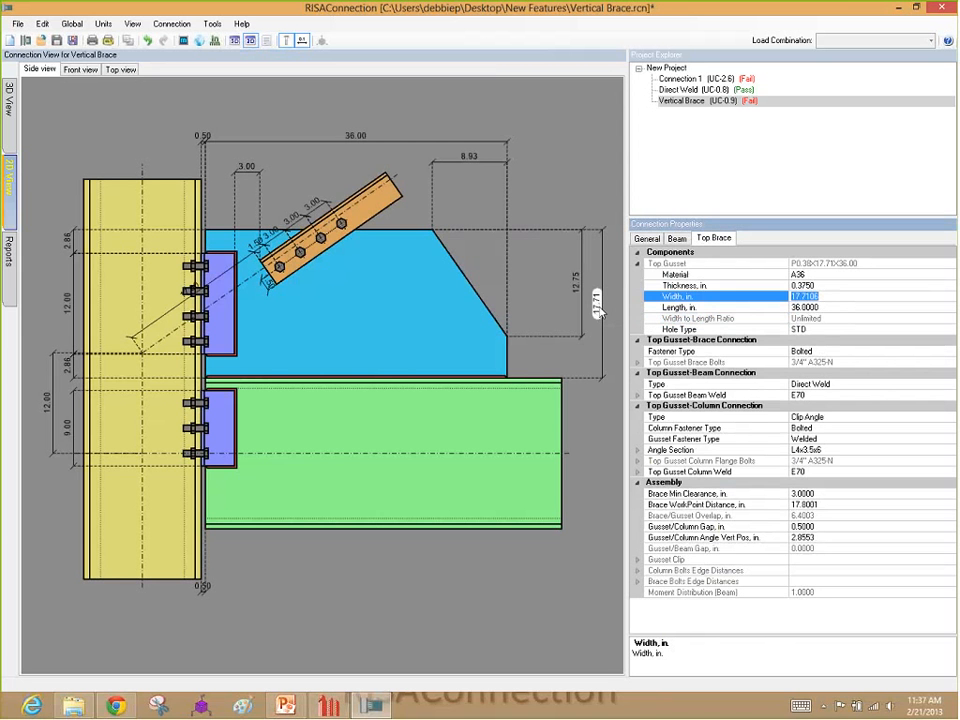
text(20)
key(Return)
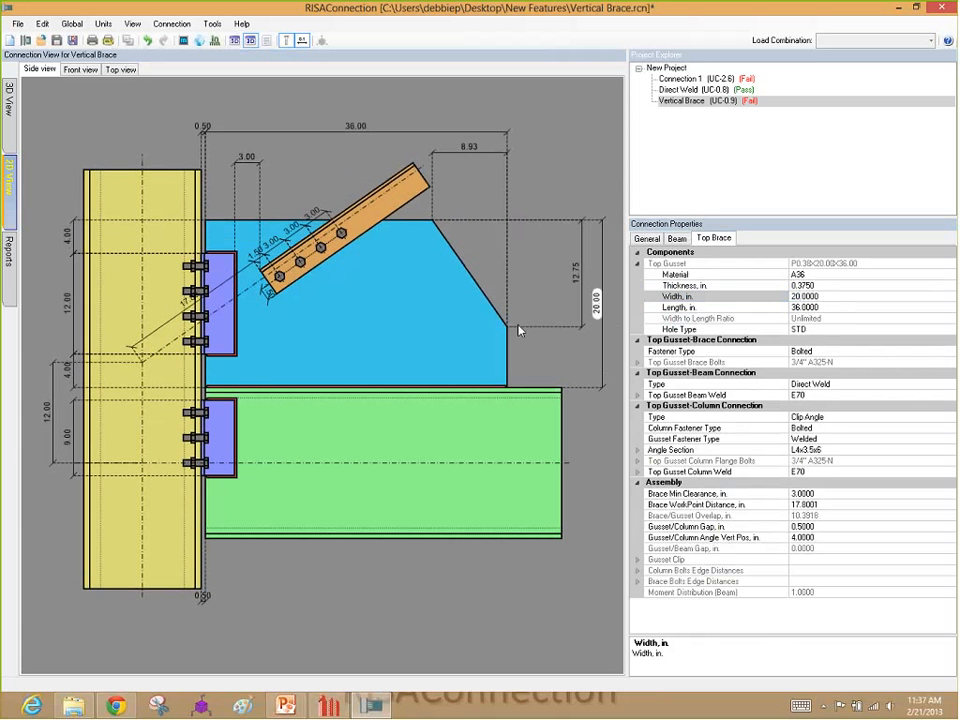
Set the top gusset's width to 24 in
double_click(597, 303)
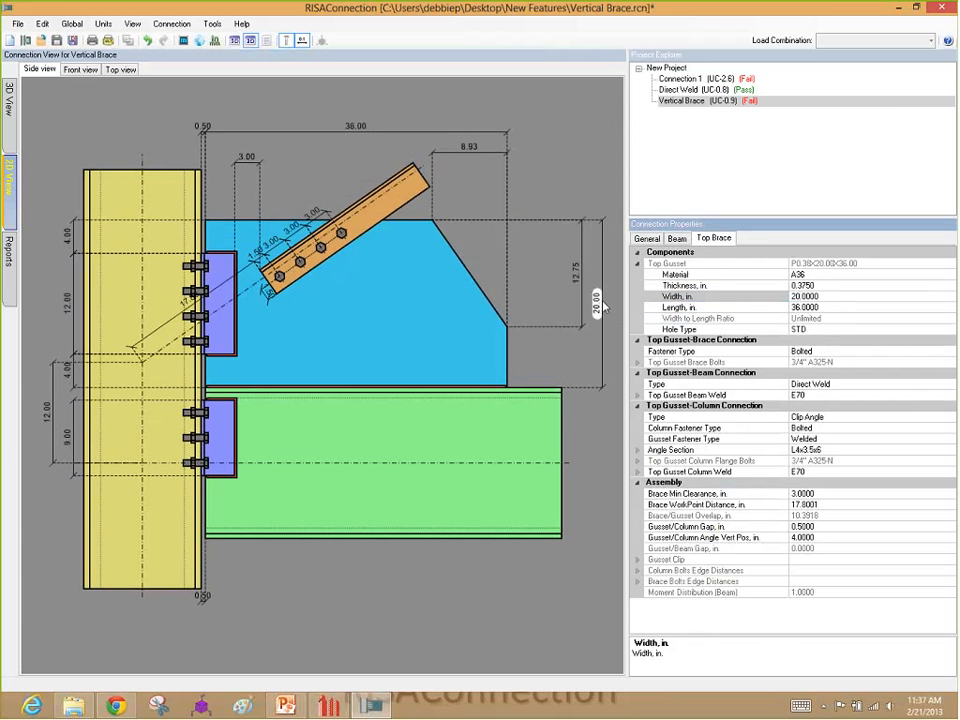
text(24)
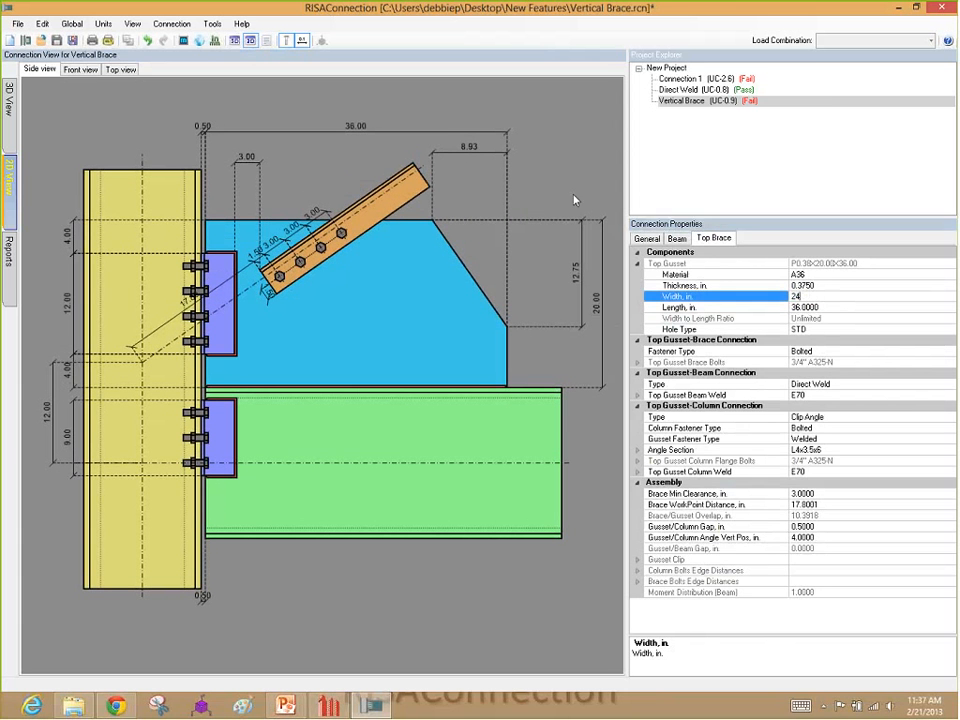
key(Return)
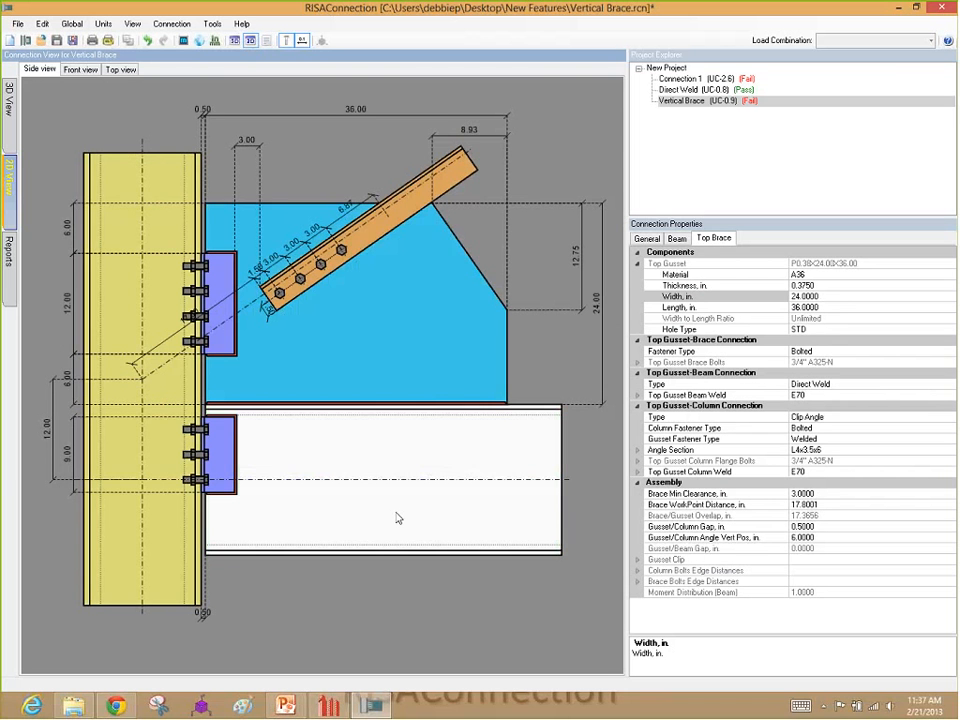
scroll(397, 518, up, 1)
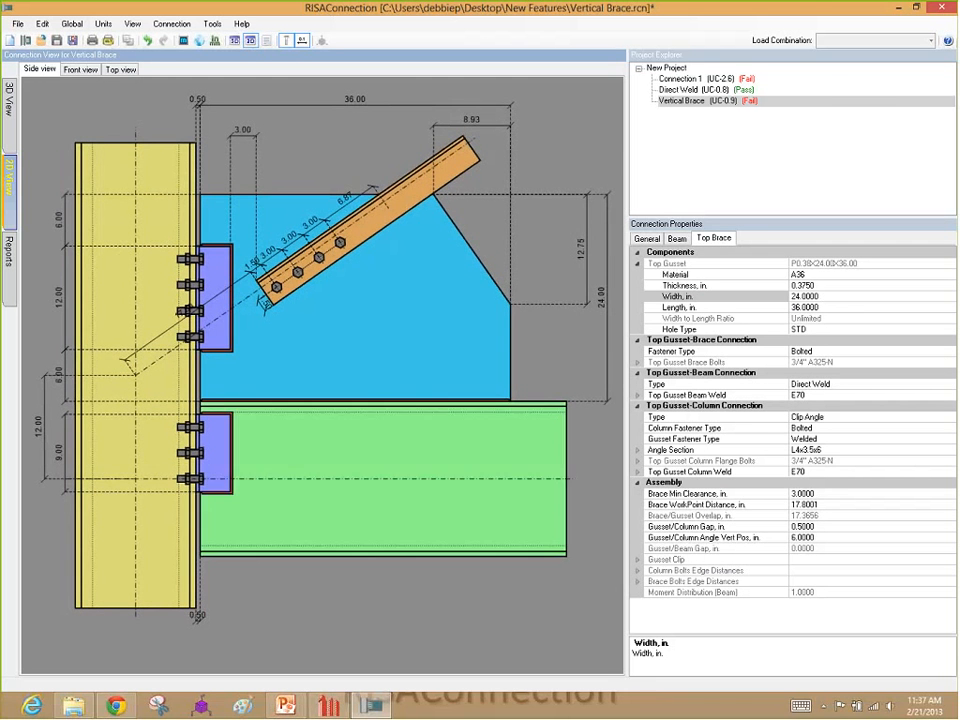
Open the connection reports and examine the Beam/Column limit states, expanding the Verify Bolt No Prying Assumption calculation
click(9, 255)
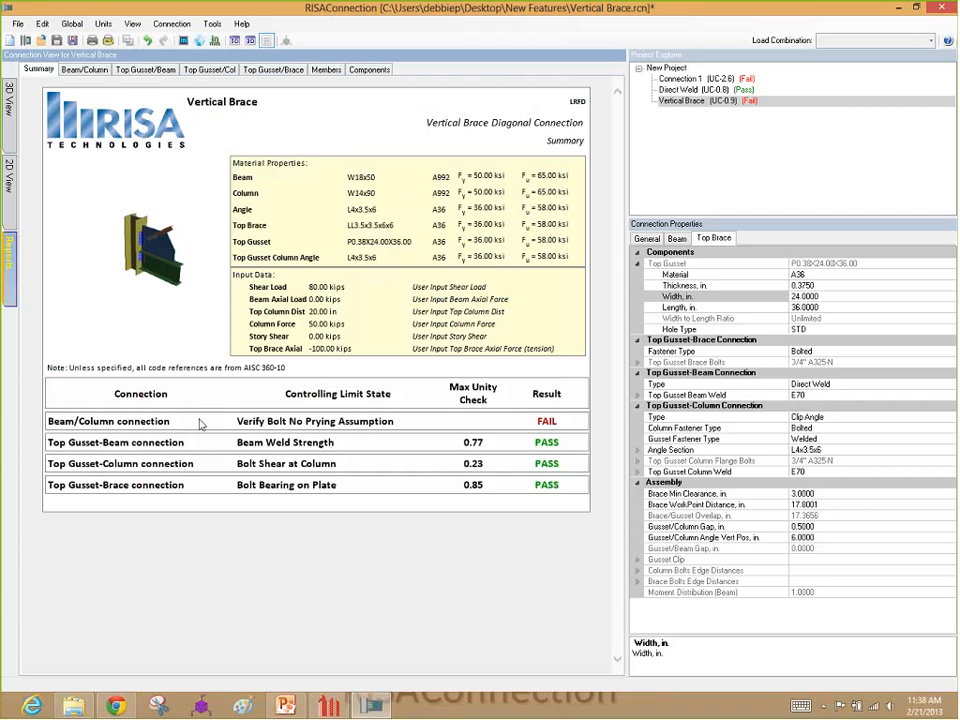
click(84, 70)
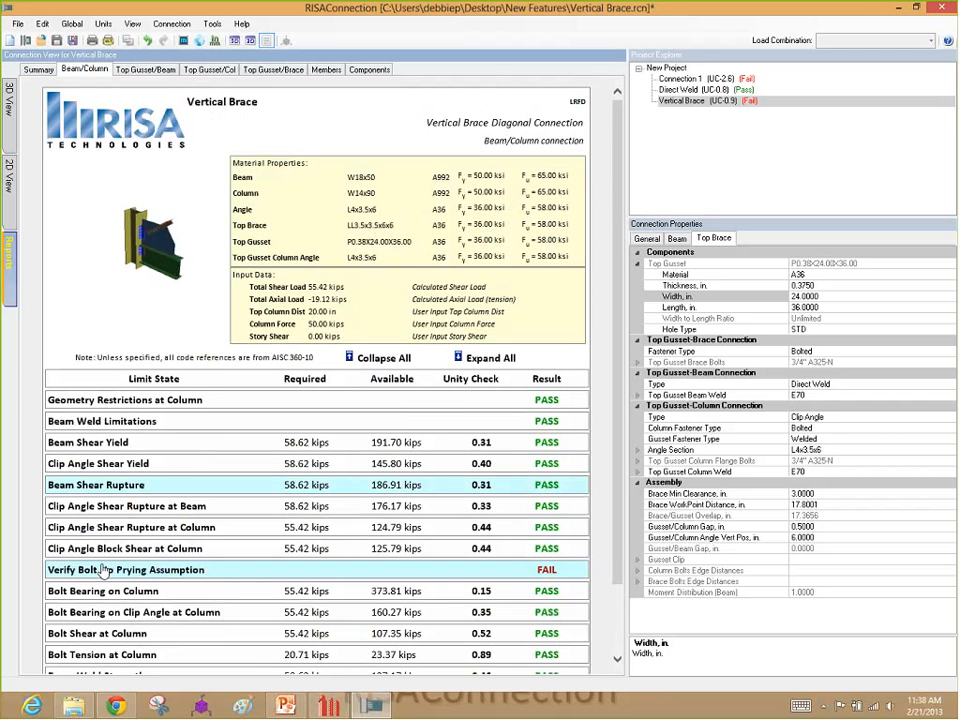
click(104, 570)
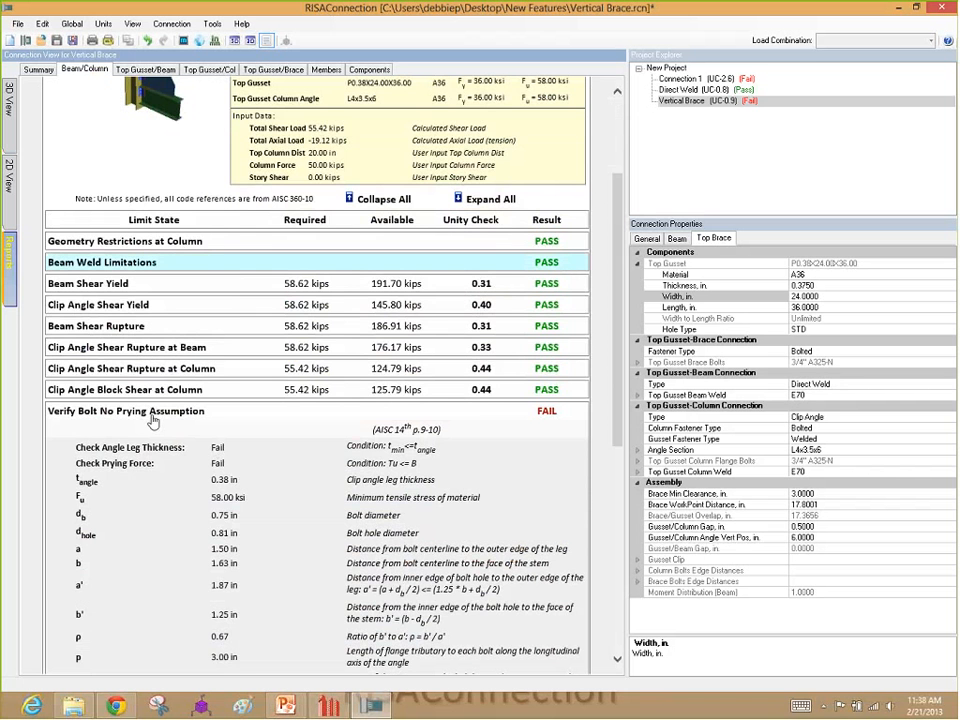
scroll(300, 411, down, 3)
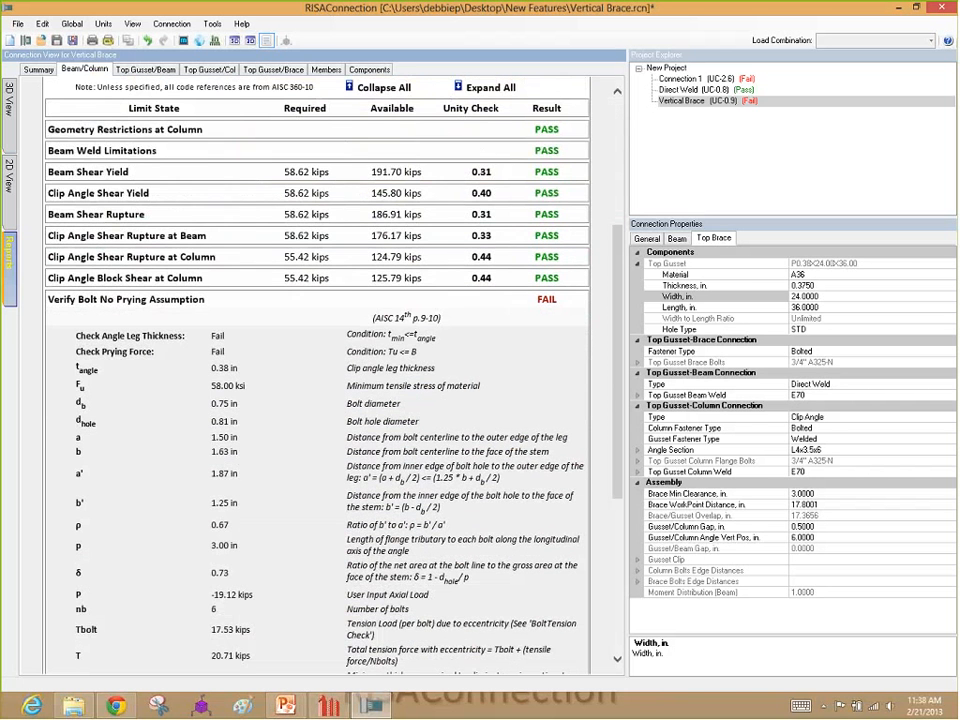
scroll(252, 511, down, 1)
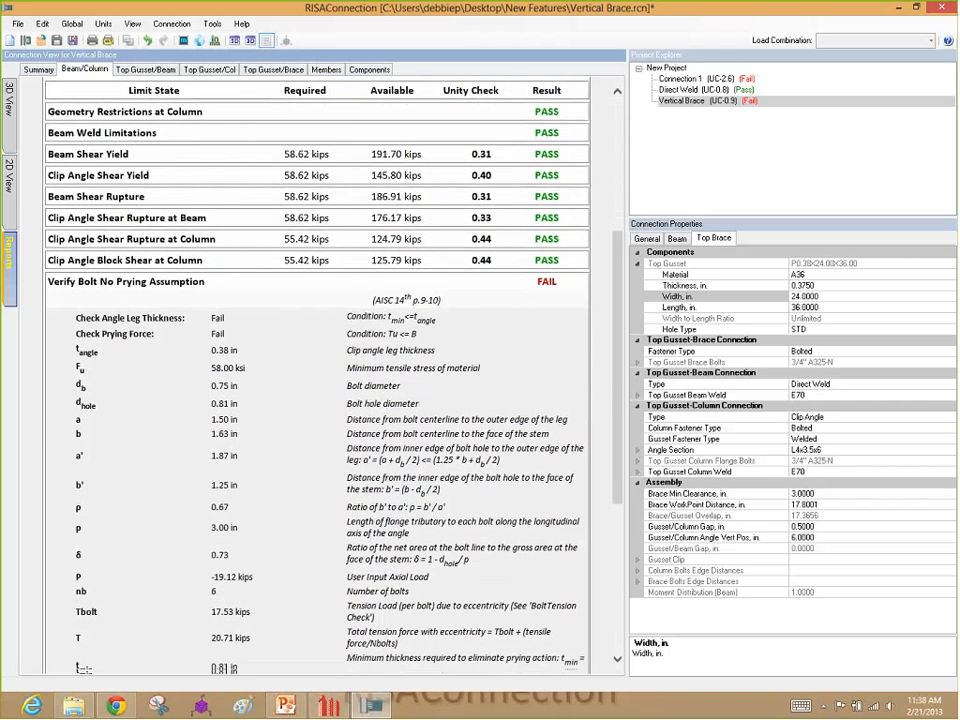
scroll(252, 511, down, 1)
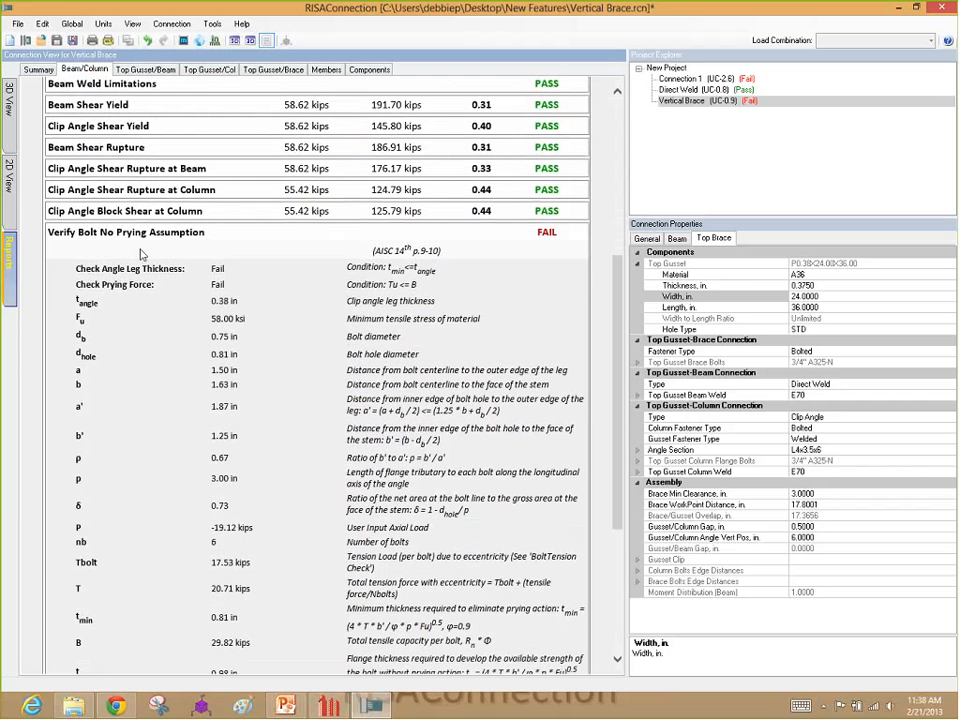
scroll(443, 518, down, 4)
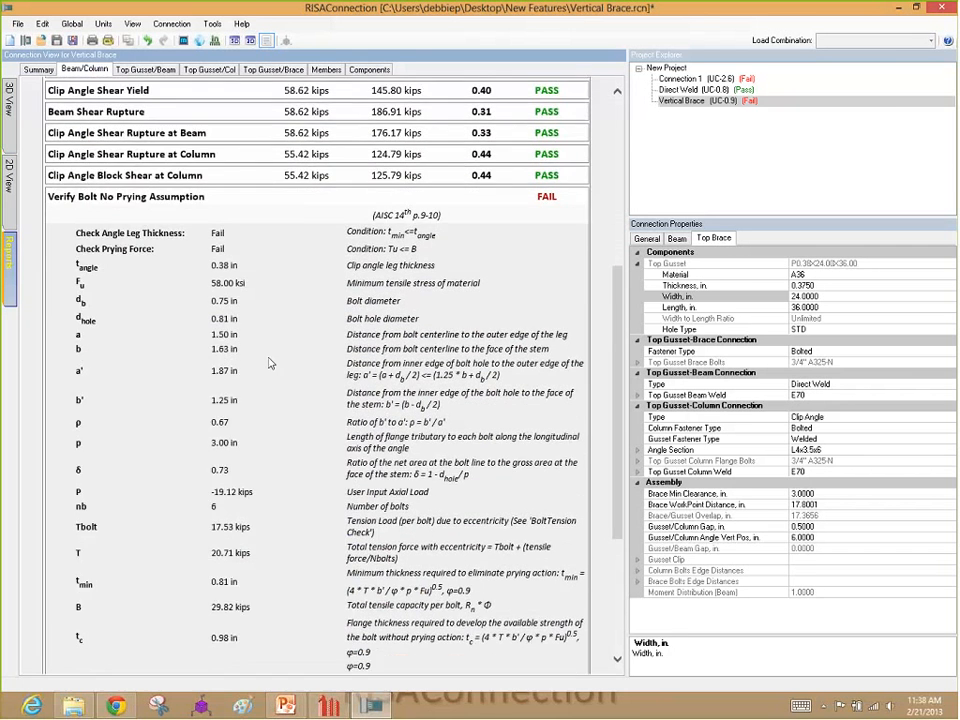
scroll(443, 518, up, 4)
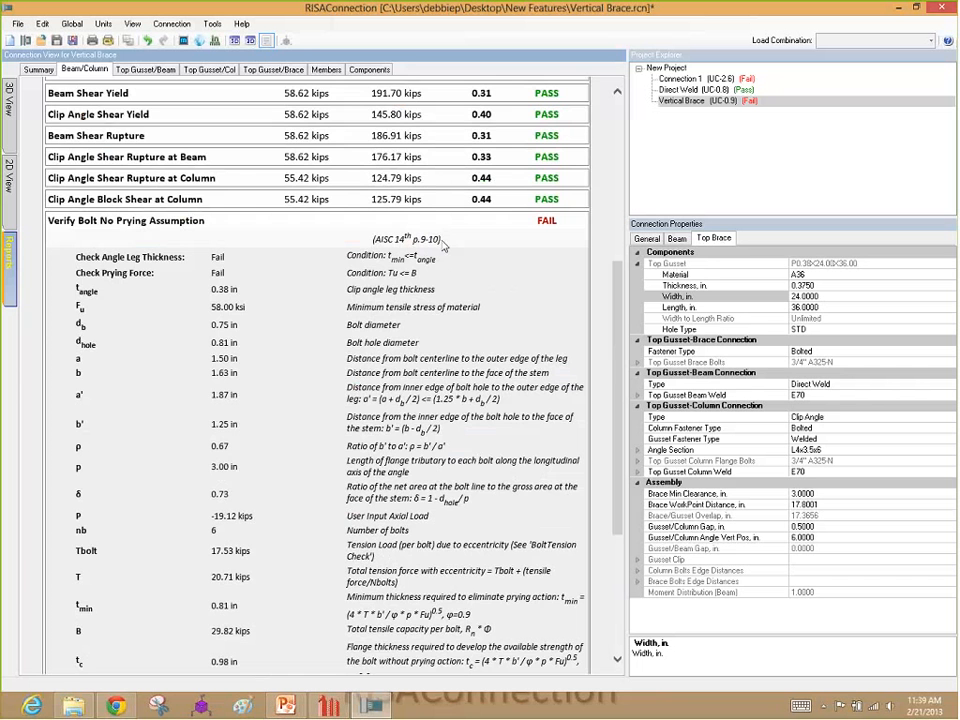
scroll(477, 588, down, 6)
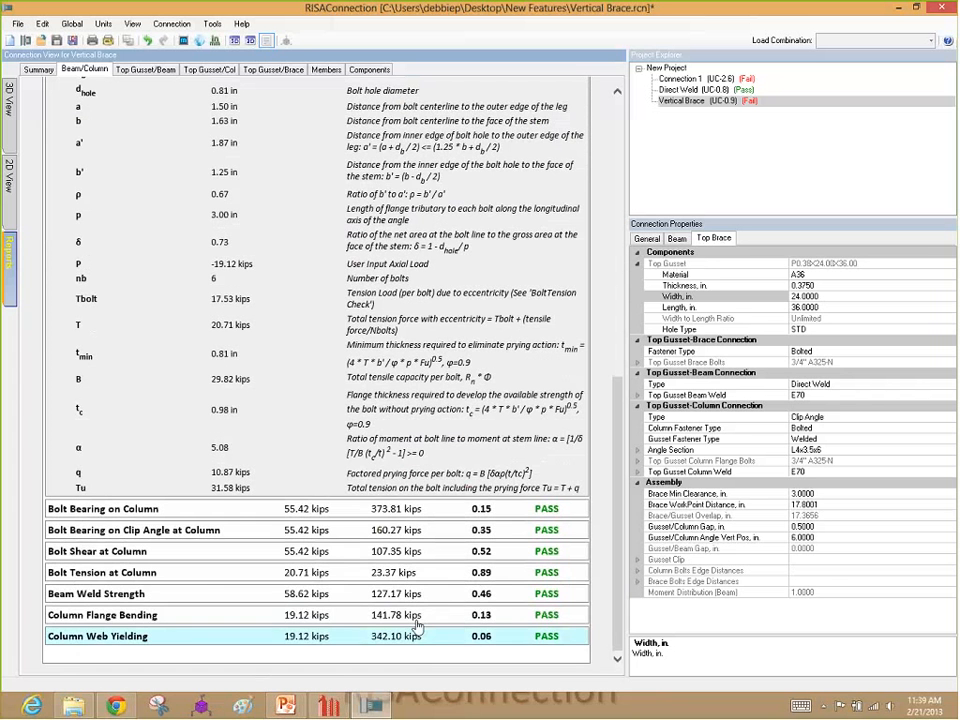
Expand and examine the Bolt Tension at Column calculation in the Beam/Column report, and collapse the expanded limit states
click(250, 576)
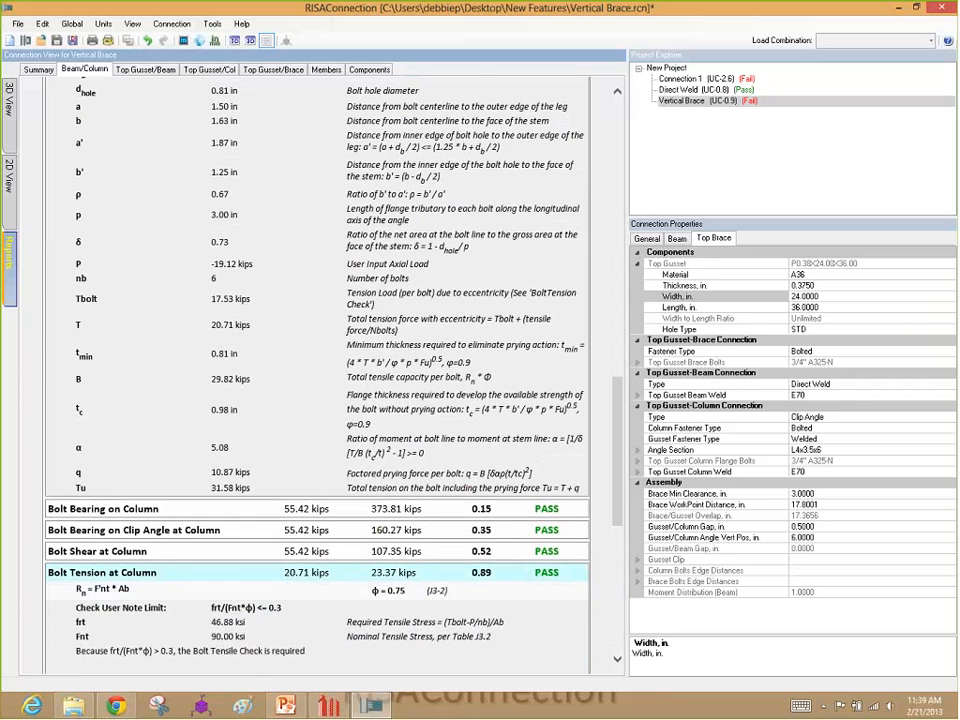
scroll(398, 176, down, 8)
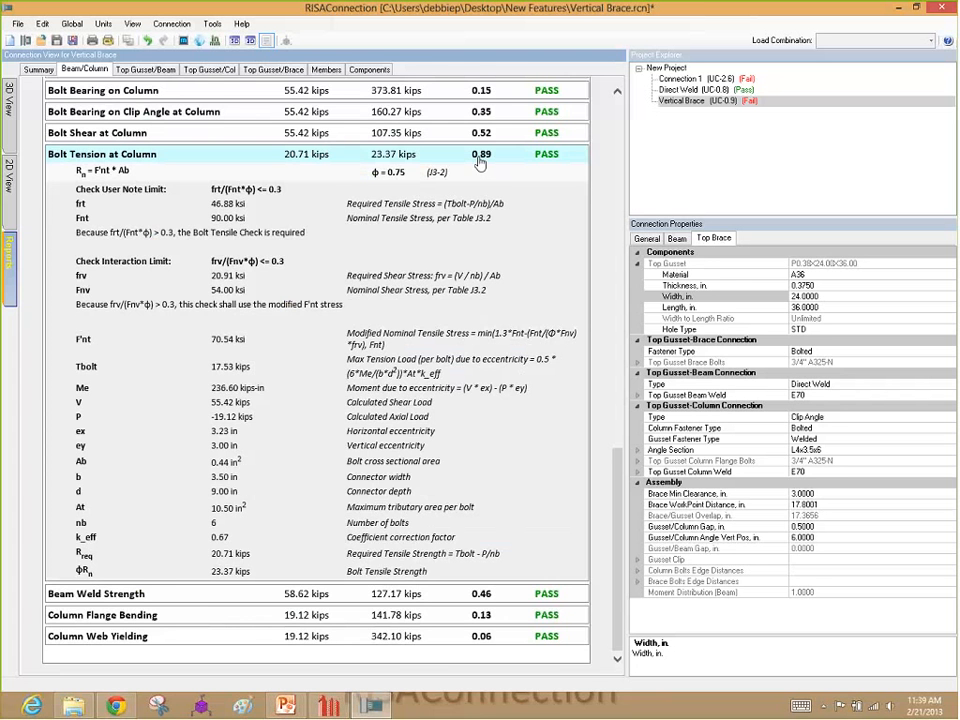
scroll(329, 91, up, 1)
scroll(415, 286, up, 10)
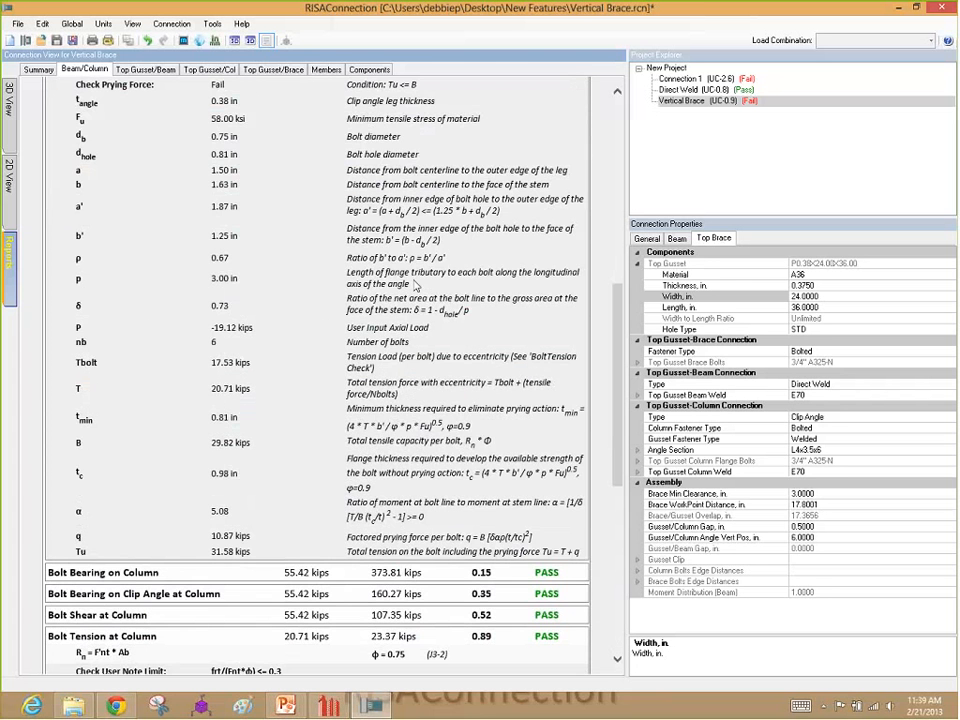
scroll(415, 286, up, 6)
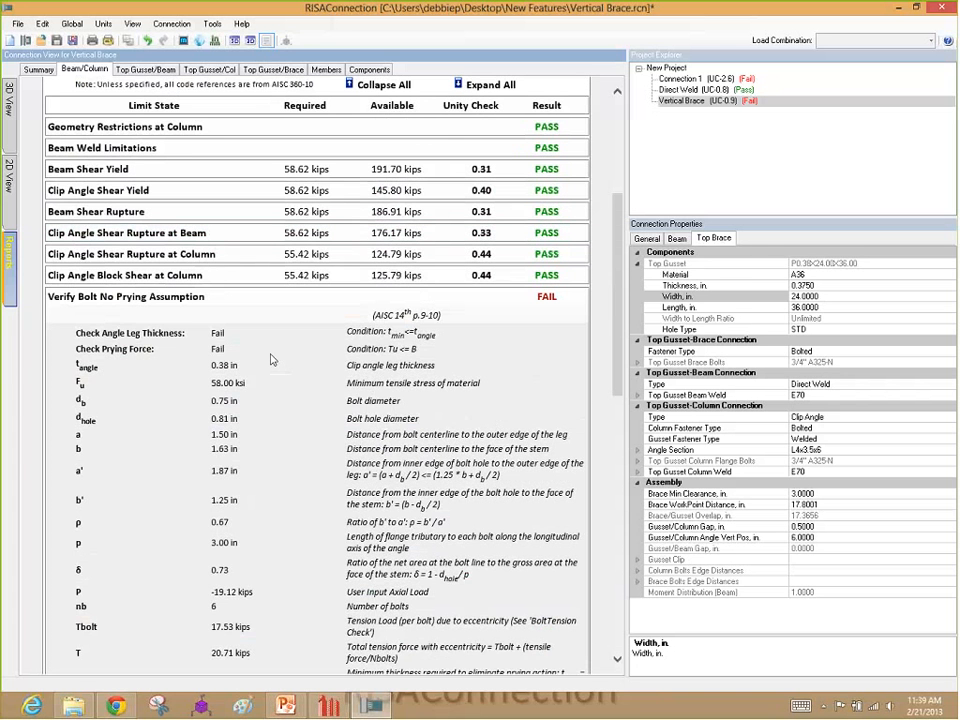
click(91, 296)
click(122, 388)
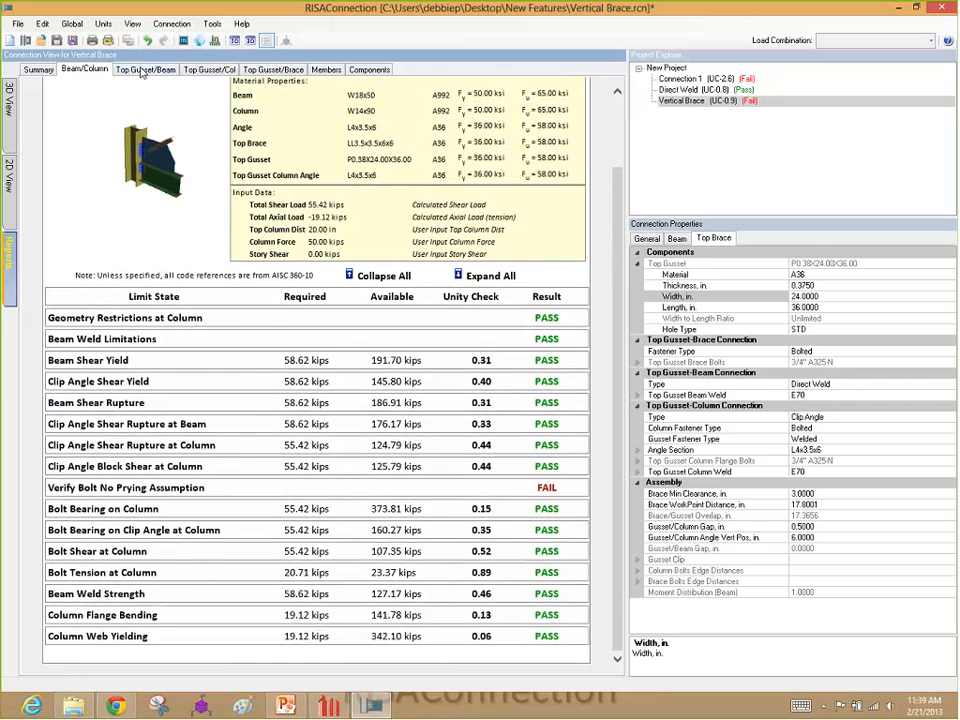
Open the Top Gusset/Beam report and expand the Plate Shear Rupture and Plate Axial Yield calculations
click(143, 70)
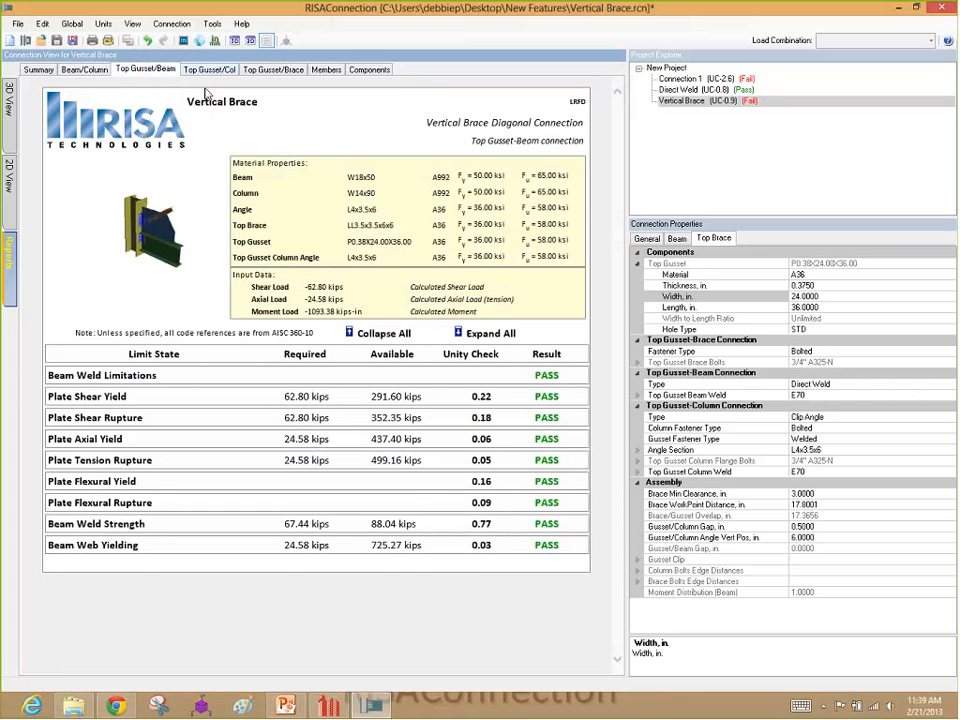
click(137, 418)
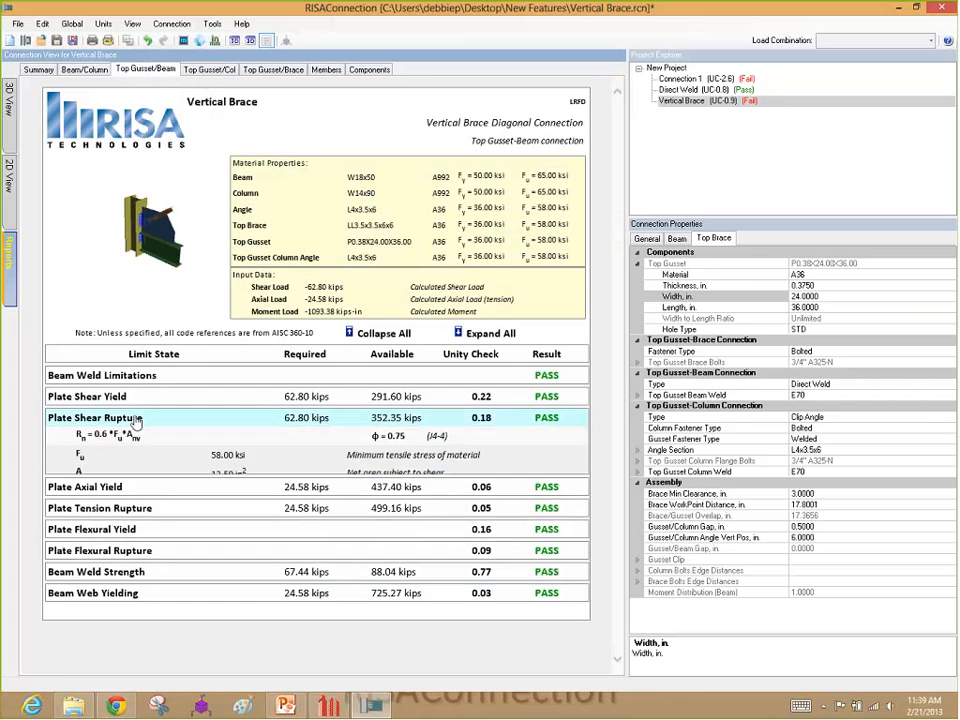
click(120, 514)
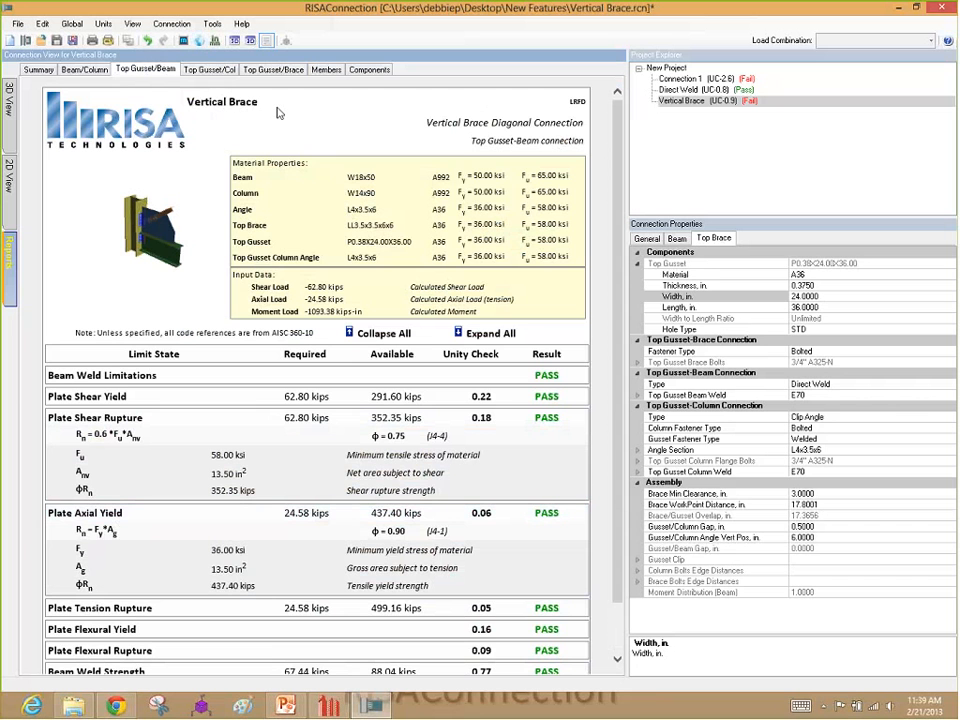
Open the Direct Weld connection from the project and view its 3D model
click(700, 89)
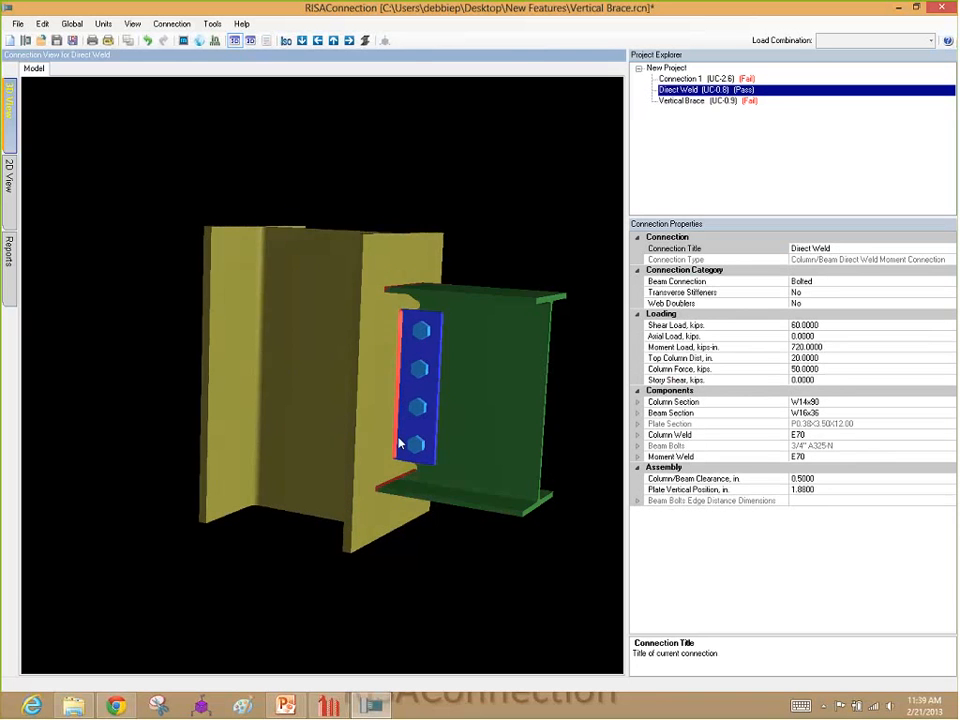
click(335, 615)
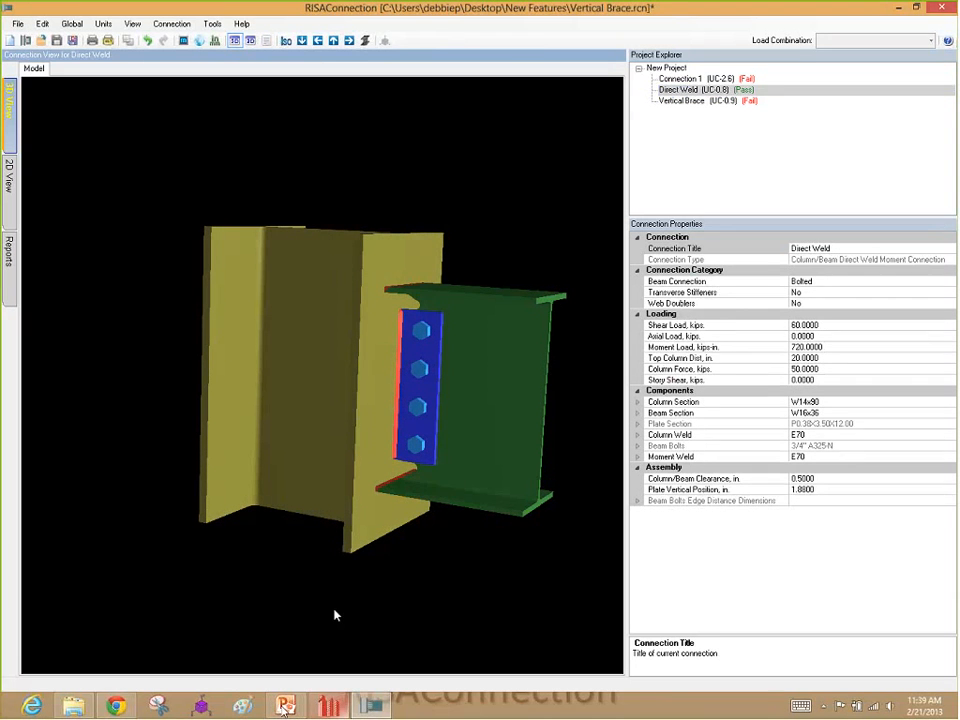
Switch to the New Features Webinar slide show in PowerPoint and advance to the New Verification Problems slide
mouse_move(285, 706)
click(289, 671)
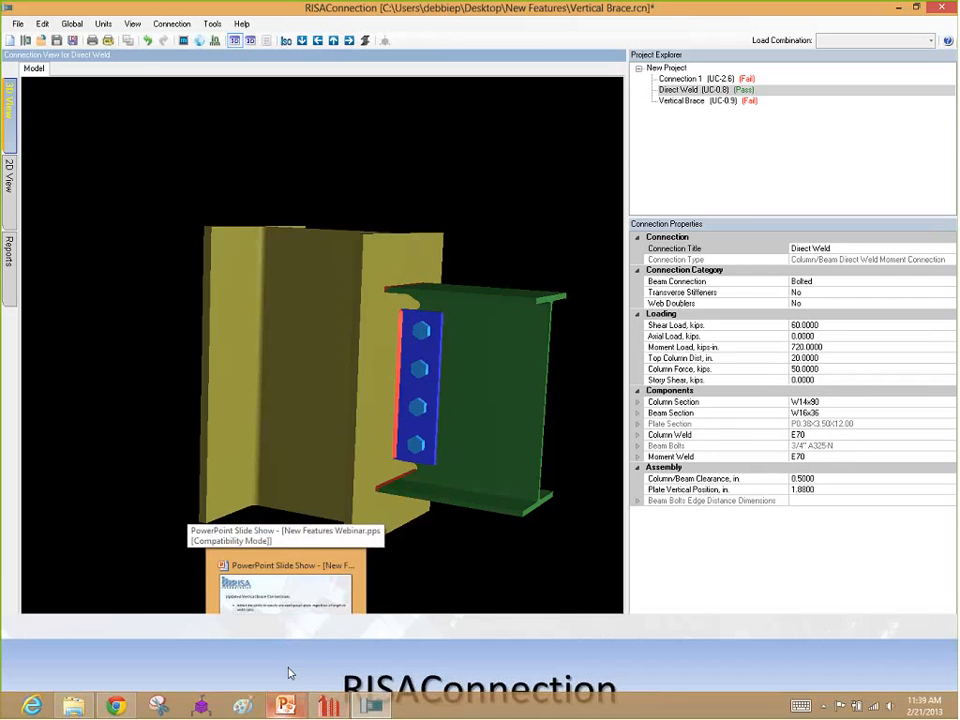
click(328, 567)
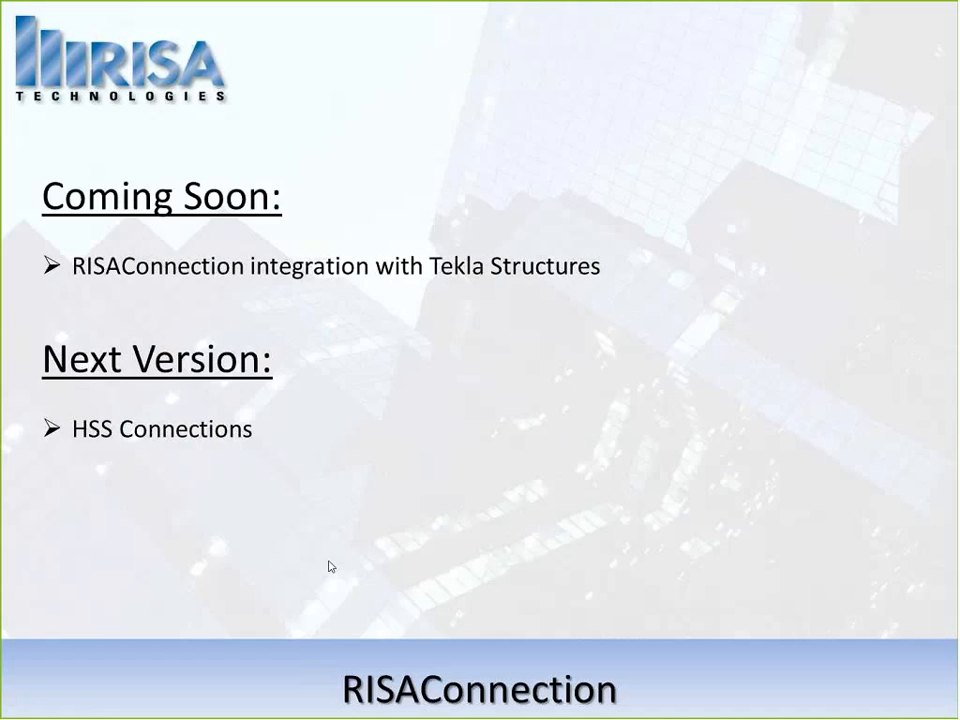
click(654, 585)
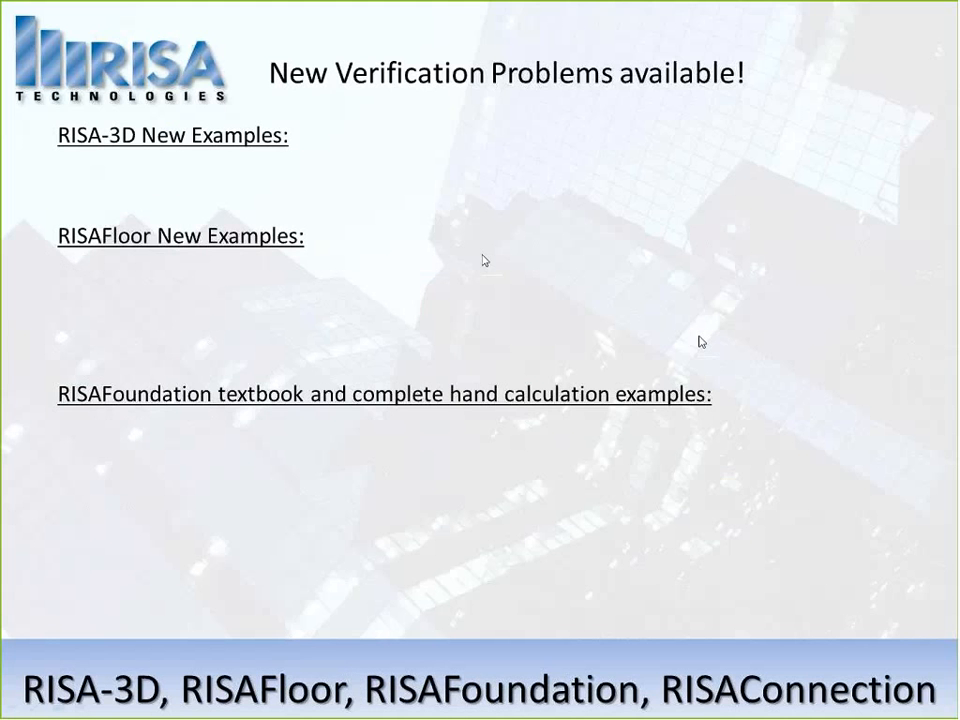